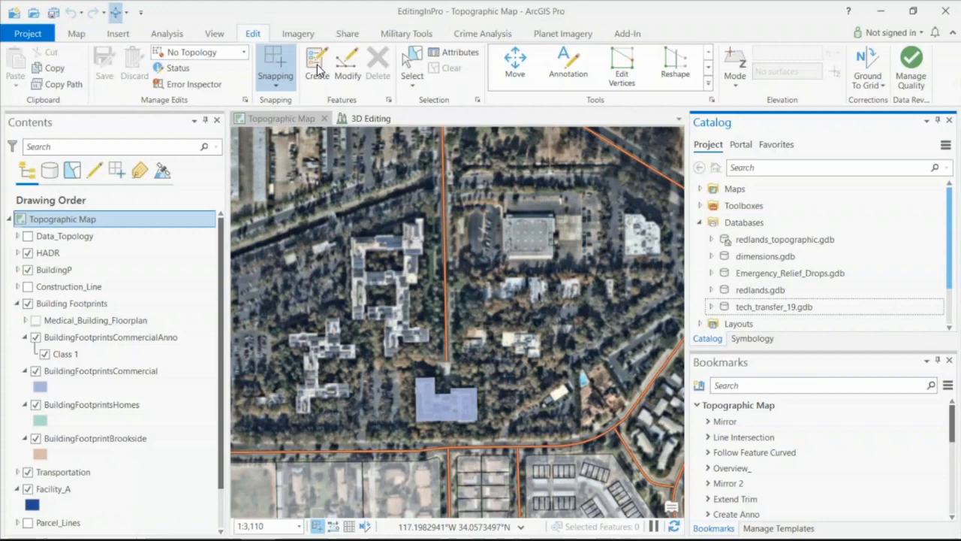
# - Show the Create Features templates and examine the Annotation, Line, Point and Polygon groups, collapsing each one again
pyautogui.click(318, 69)
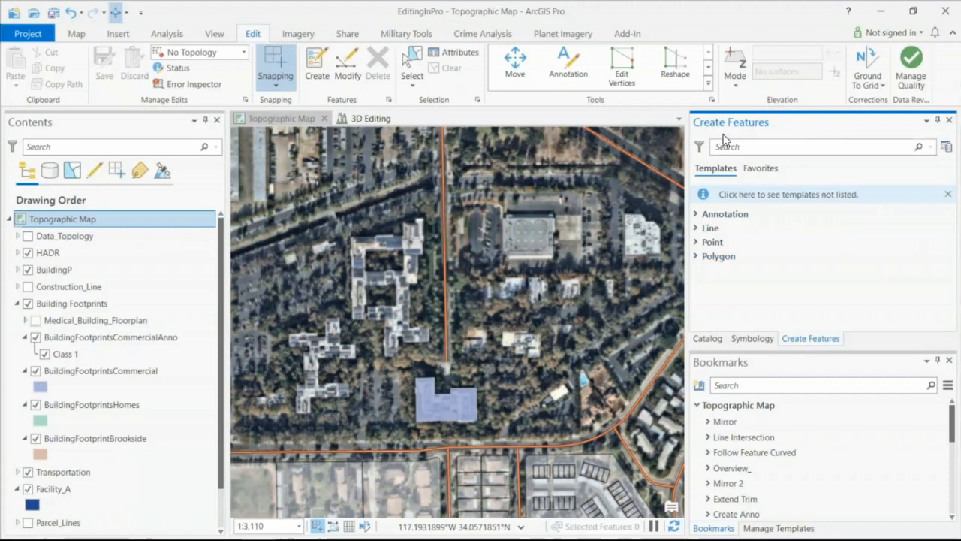
pyautogui.click(695, 215)
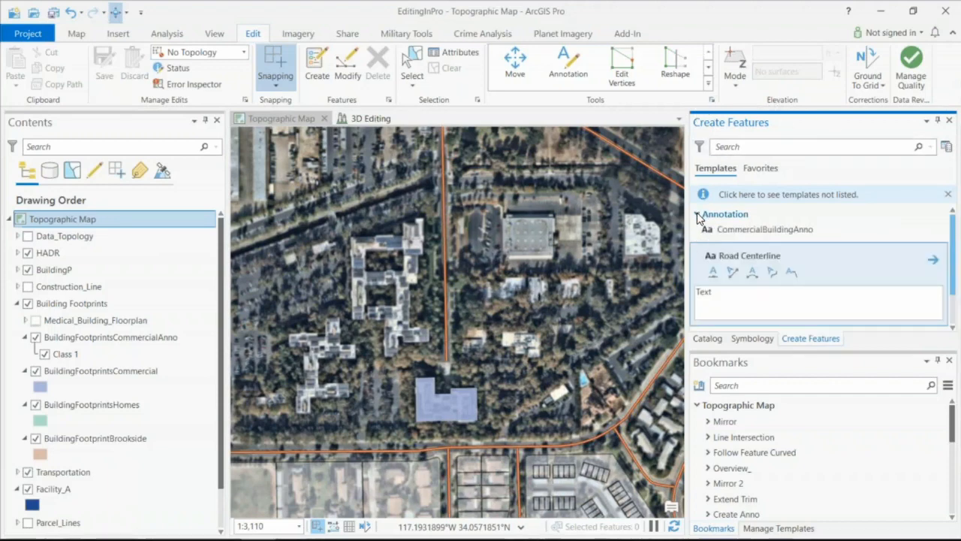
pyautogui.click(697, 215)
pyautogui.click(695, 228)
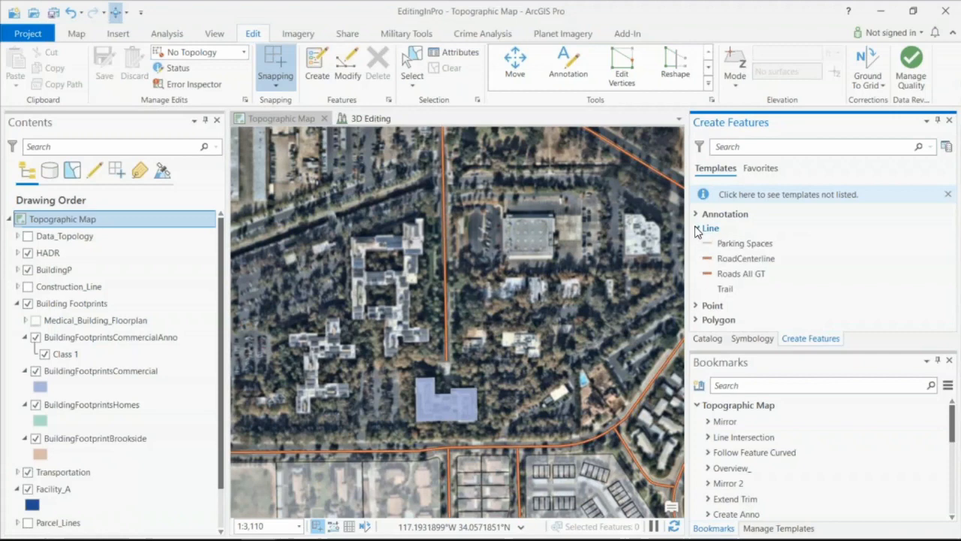
pyautogui.click(695, 228)
pyautogui.click(696, 242)
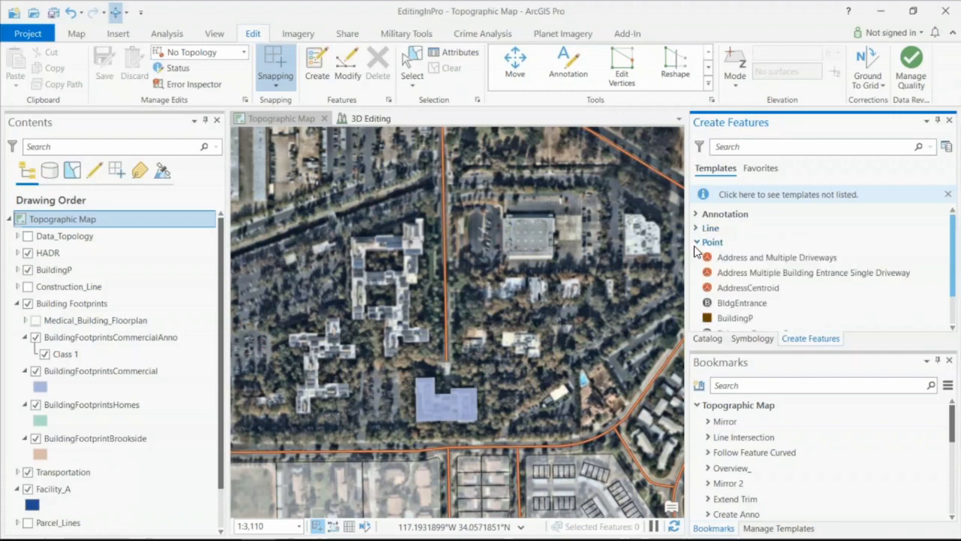
pyautogui.click(697, 244)
pyautogui.click(696, 257)
pyautogui.click(697, 256)
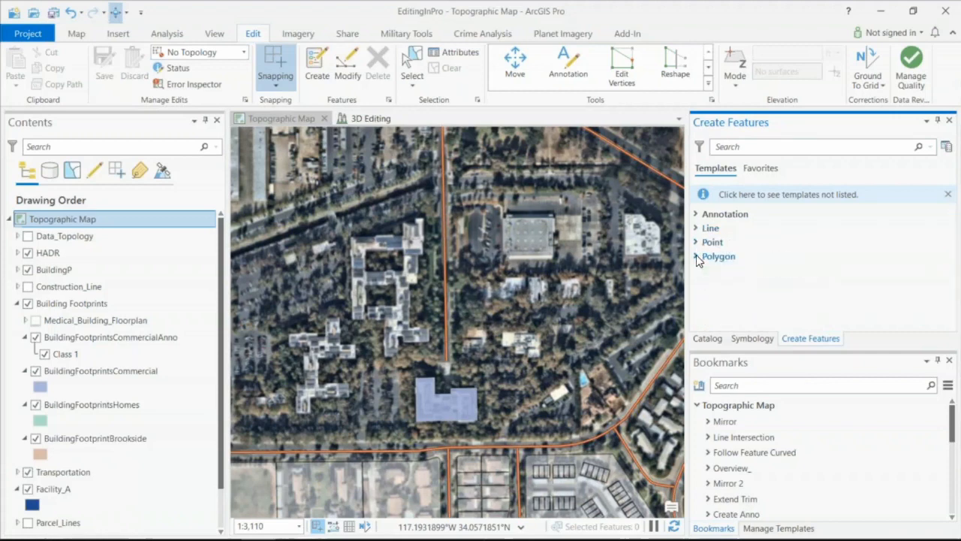
# - Show the Modify Features tools and look through the whole tool collection, from Alignment to Validate
pyautogui.click(348, 70)
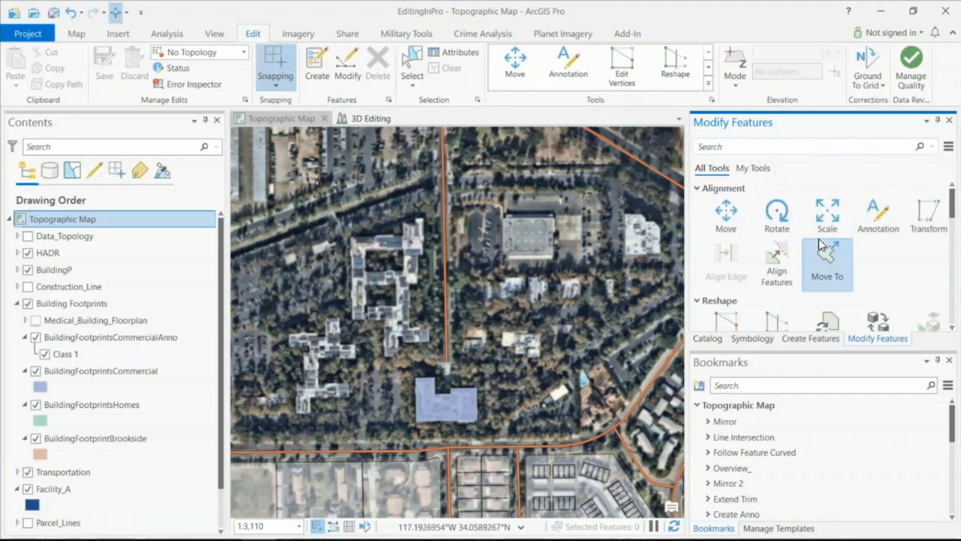
pyautogui.scroll(-15, 820, 244)
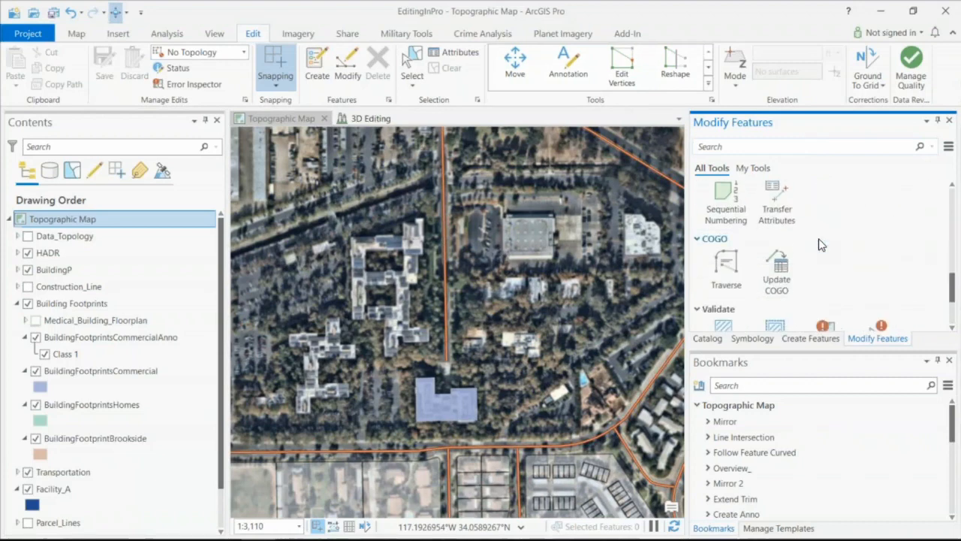
pyautogui.scroll(10, 820, 245)
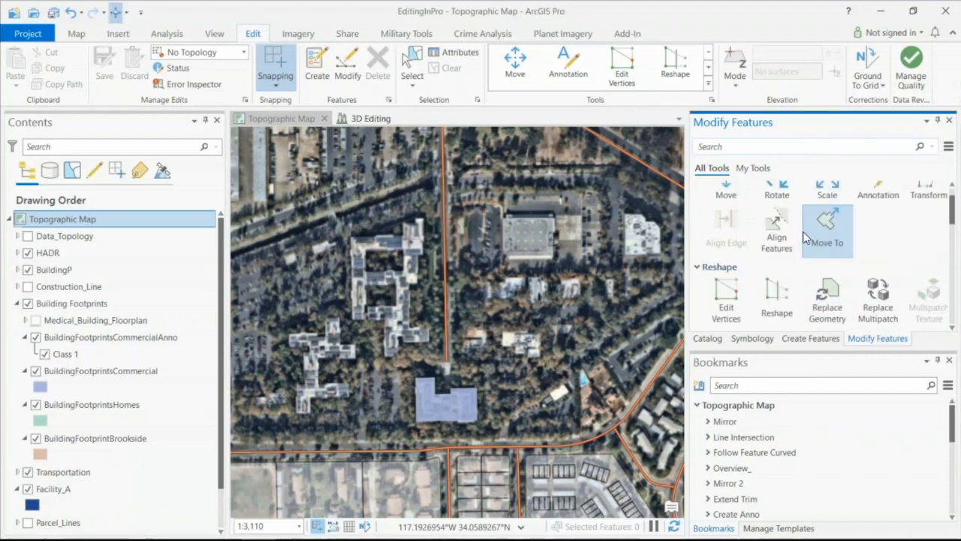
pyautogui.click(738, 150)
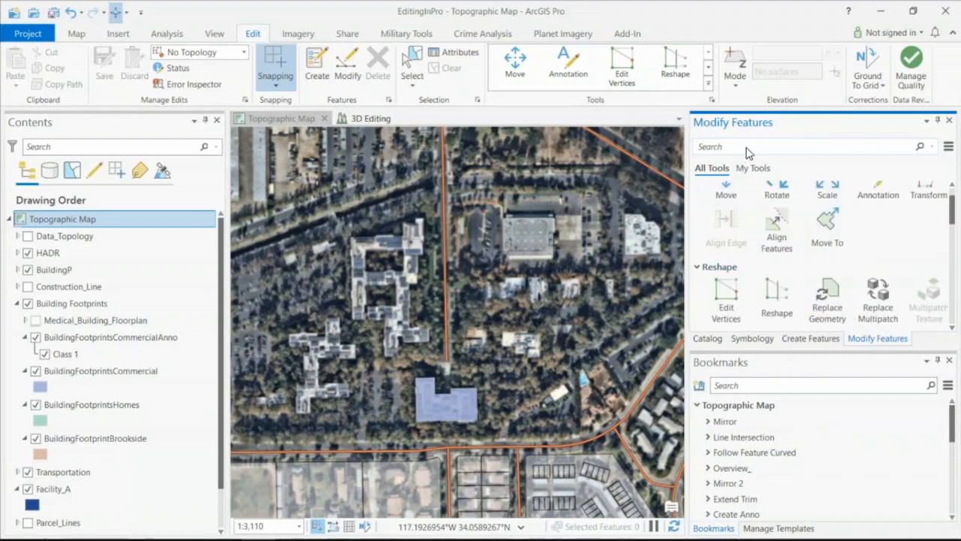
# - Review the map's layers listed by editing status, data source and selection, ending with the list by snapping
pyautogui.click(88, 127)
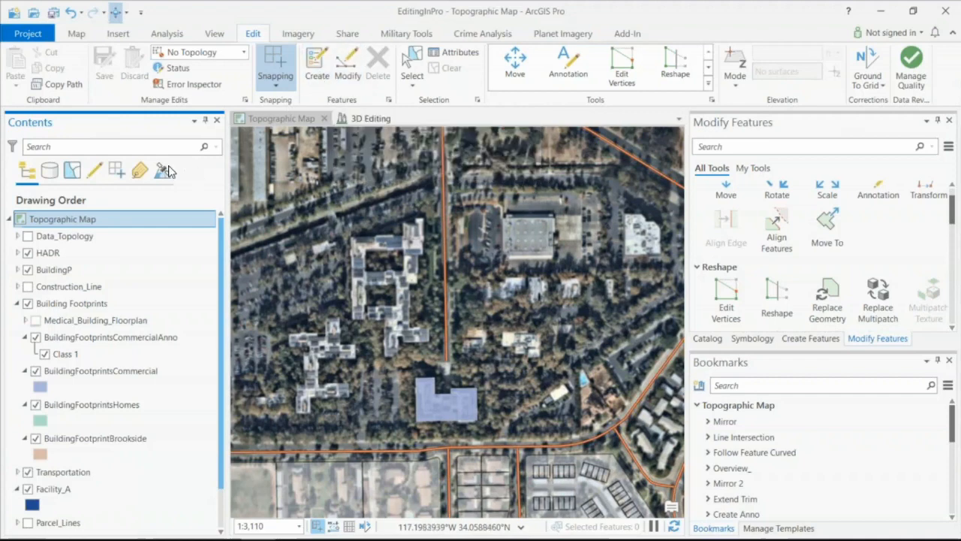
pyautogui.click(95, 171)
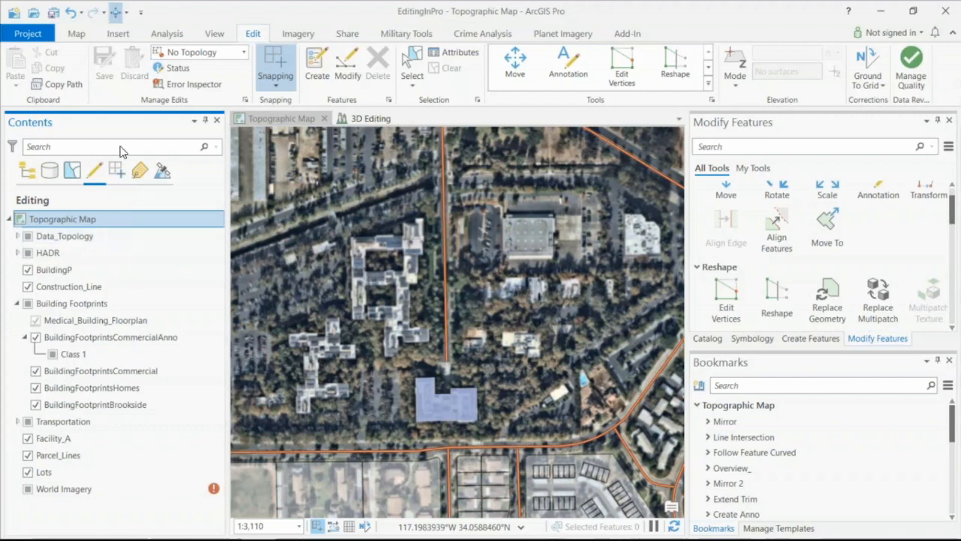
pyautogui.click(50, 172)
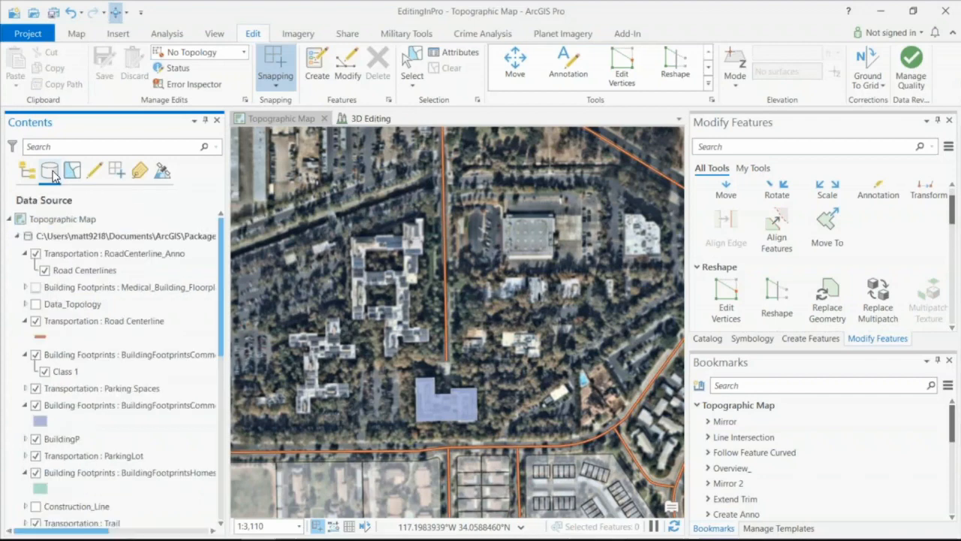
pyautogui.scroll(-1, 130, 250)
pyautogui.scroll(2, 130, 250)
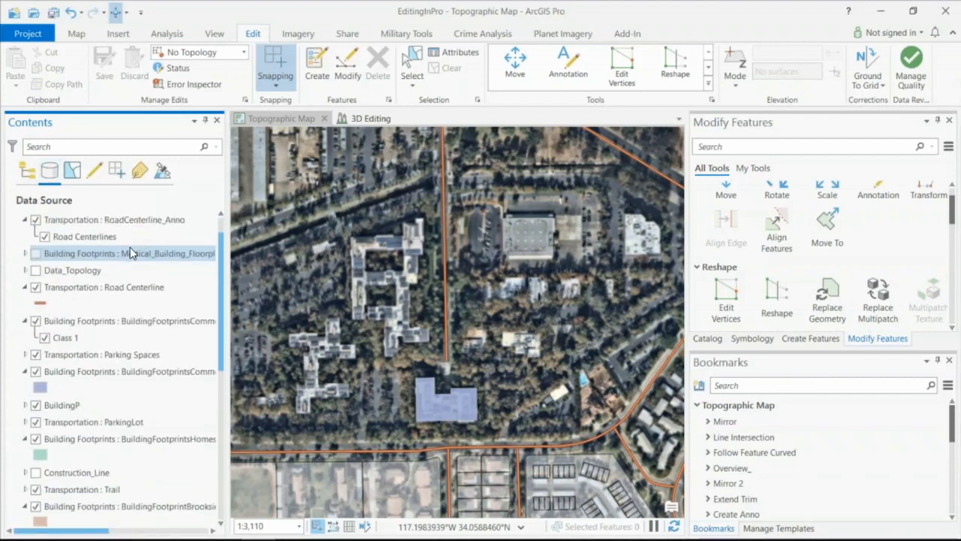
pyautogui.scroll(-3, 102, 265)
pyautogui.scroll(-2, 103, 265)
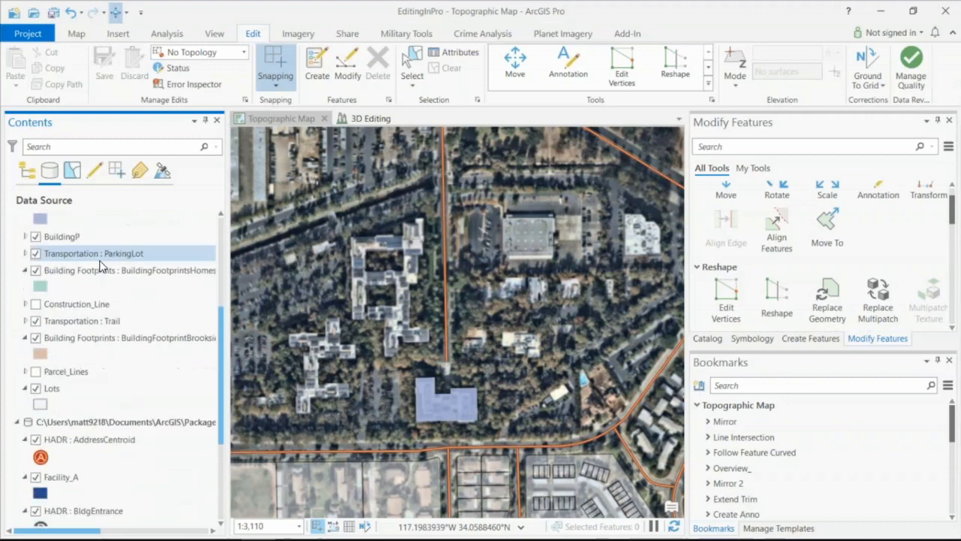
pyautogui.scroll(4, 103, 266)
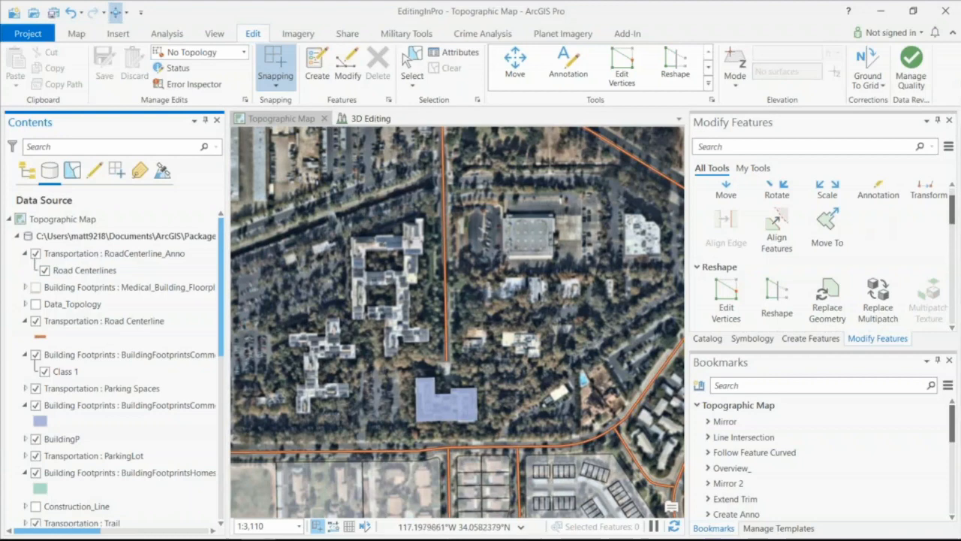
pyautogui.click(71, 172)
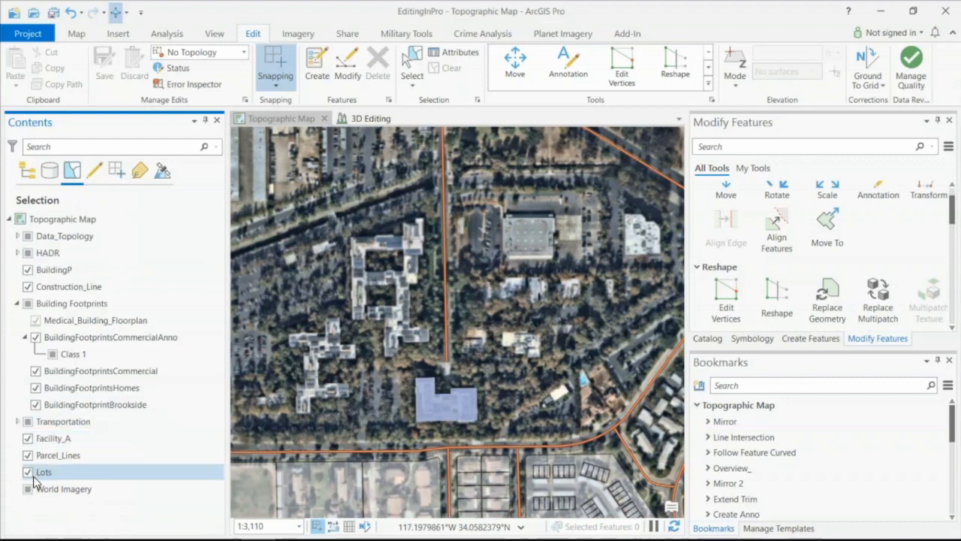
pyautogui.click(117, 172)
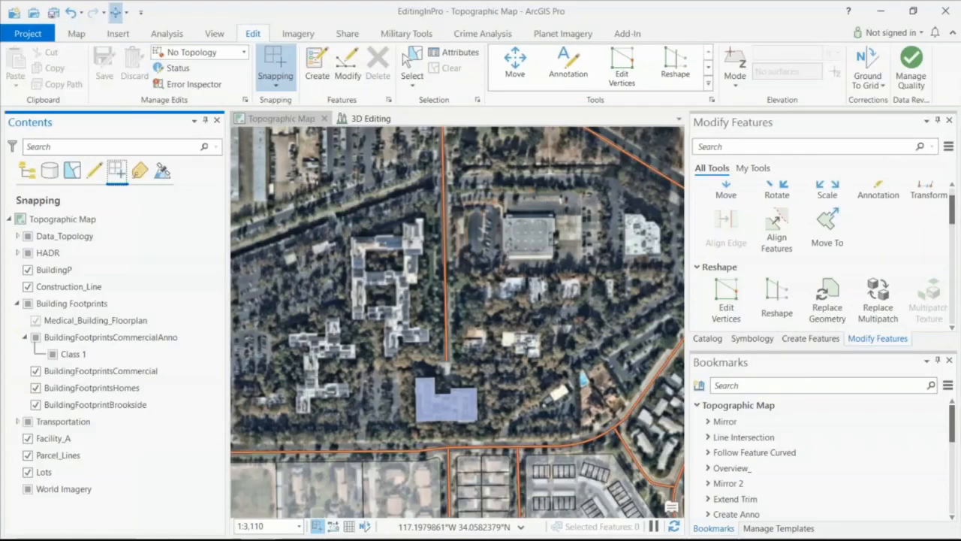
# - Turn on showing dynamic constraints in the map in the application's editing options
pyautogui.click(43, 37)
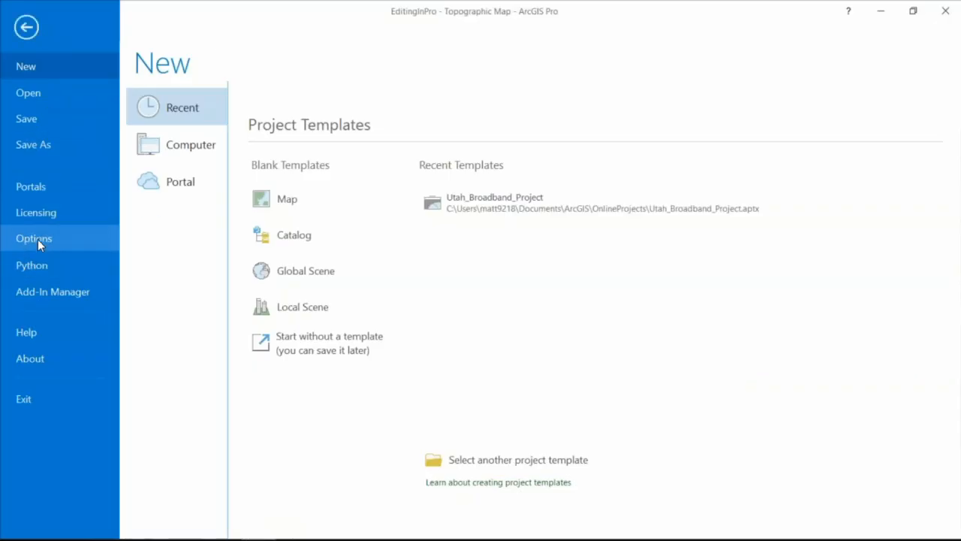
pyautogui.click(25, 26)
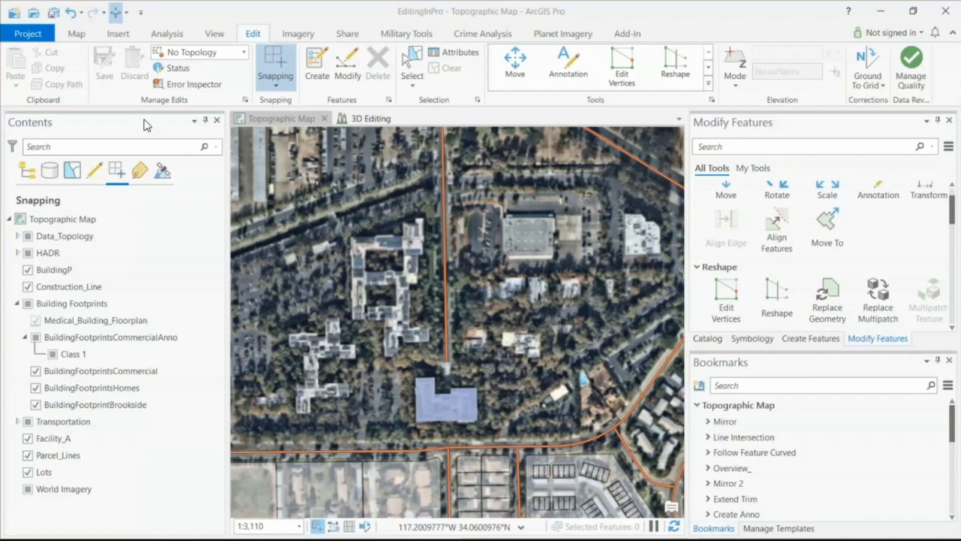
pyautogui.click(246, 103)
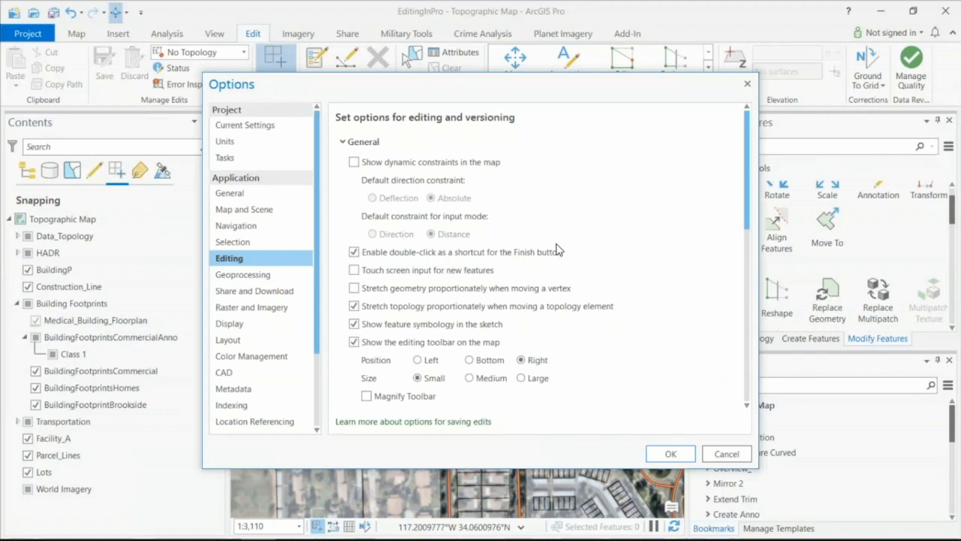
pyautogui.click(355, 163)
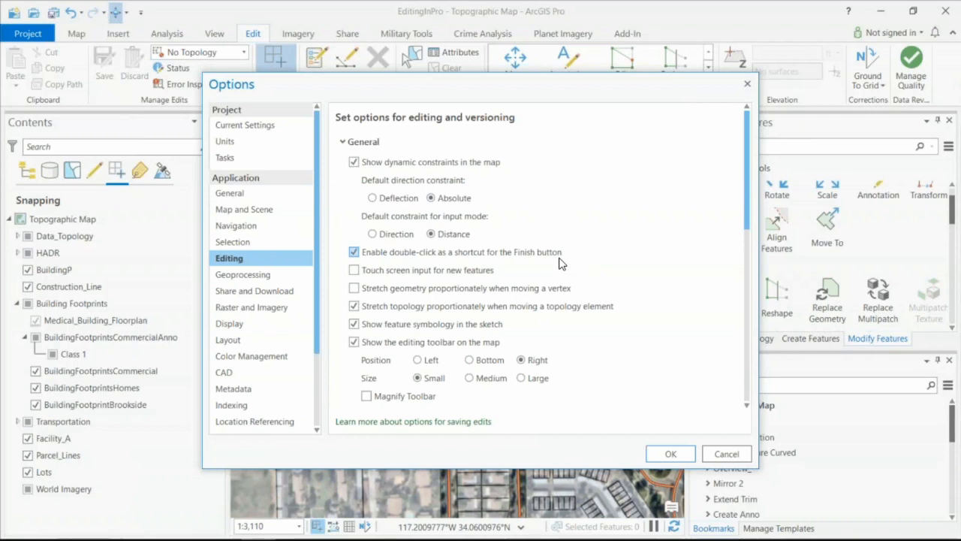
# - Enable automatic saving of edits in the editing session settings, based on a time interval of 10 minutes
pyautogui.scroll(-2, 560, 263)
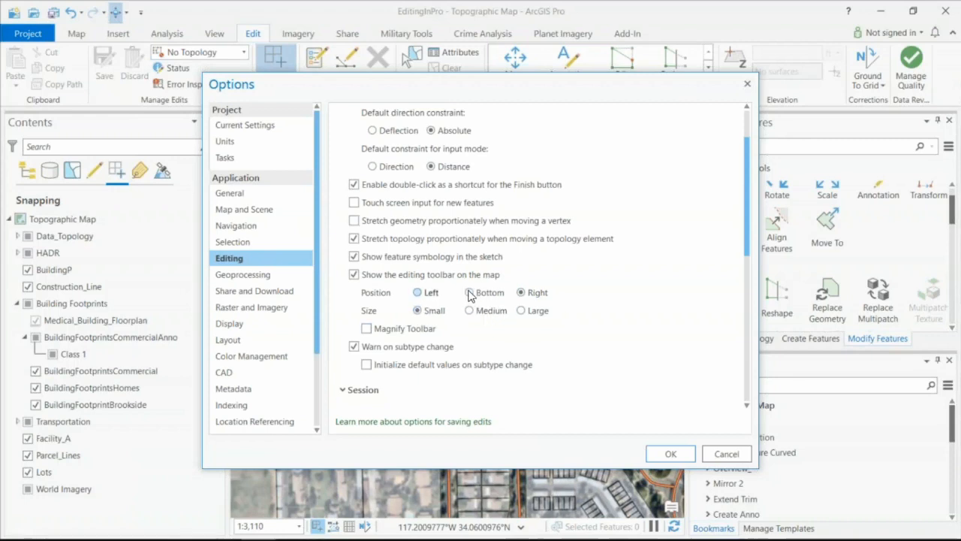
pyautogui.scroll(-3, 556, 323)
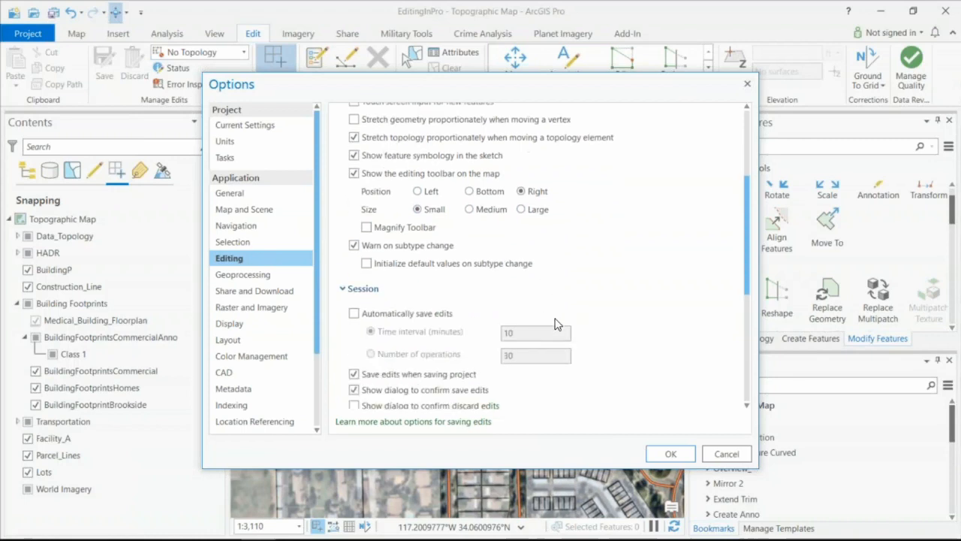
pyautogui.scroll(-3, 556, 323)
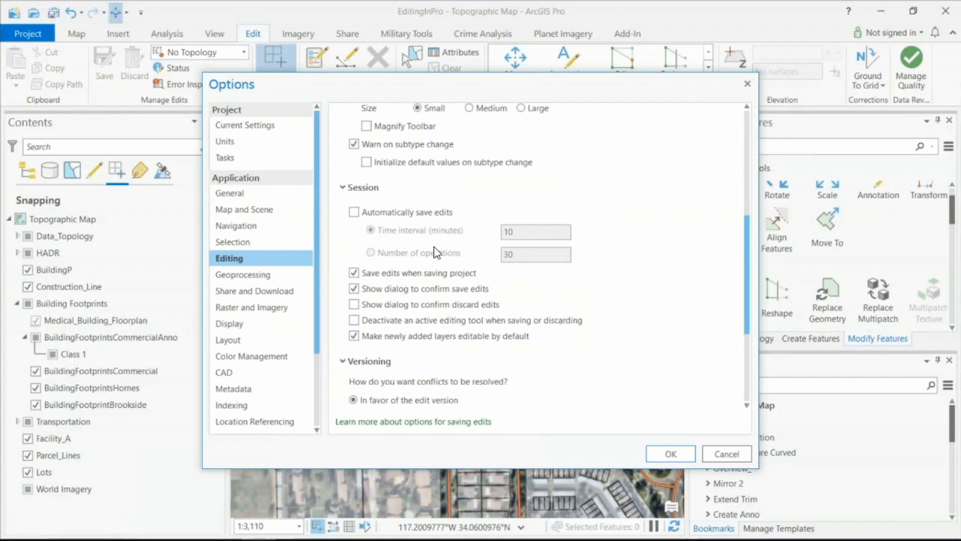
pyautogui.click(354, 213)
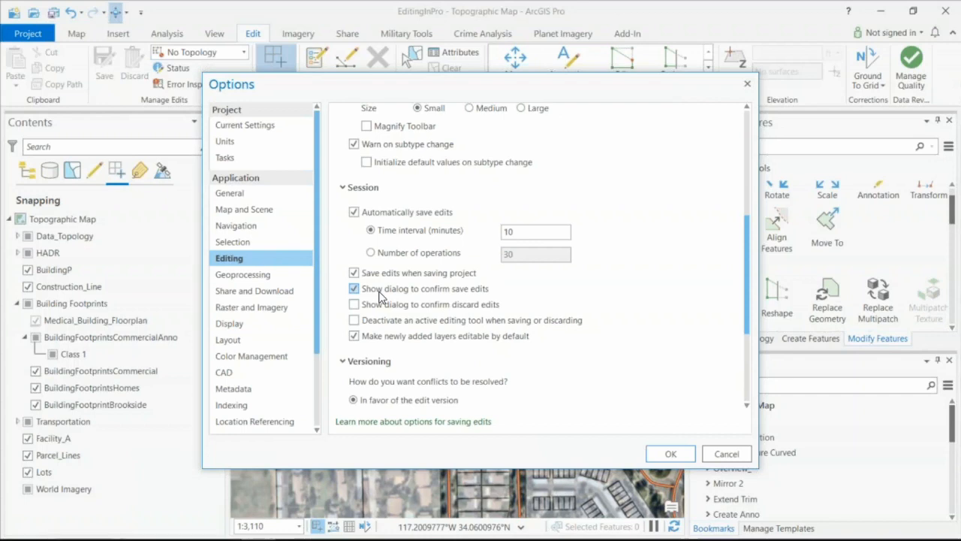
# - Look over the versioning options, and go to the ribbon customization settings with All Commands as the command source
pyautogui.scroll(-5, 541, 308)
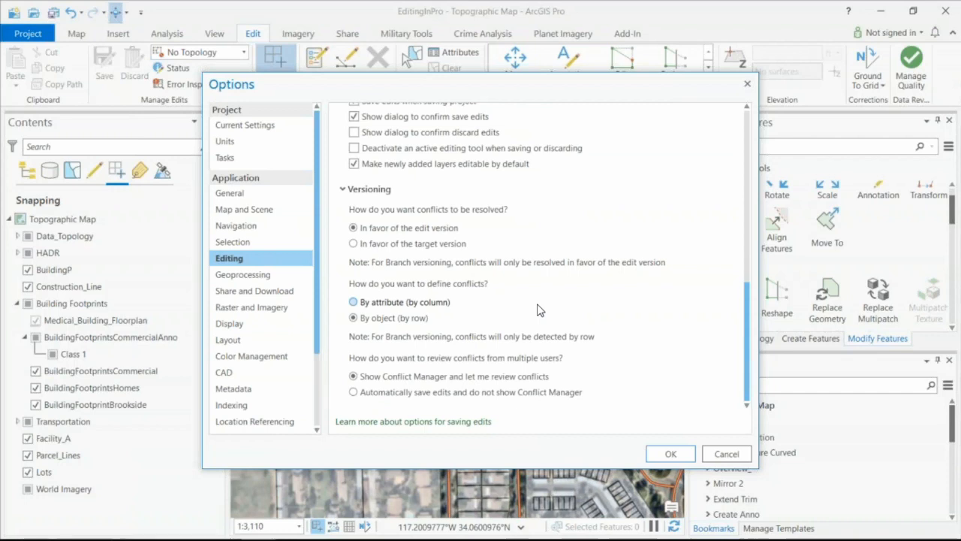
pyautogui.scroll(-5, 294, 315)
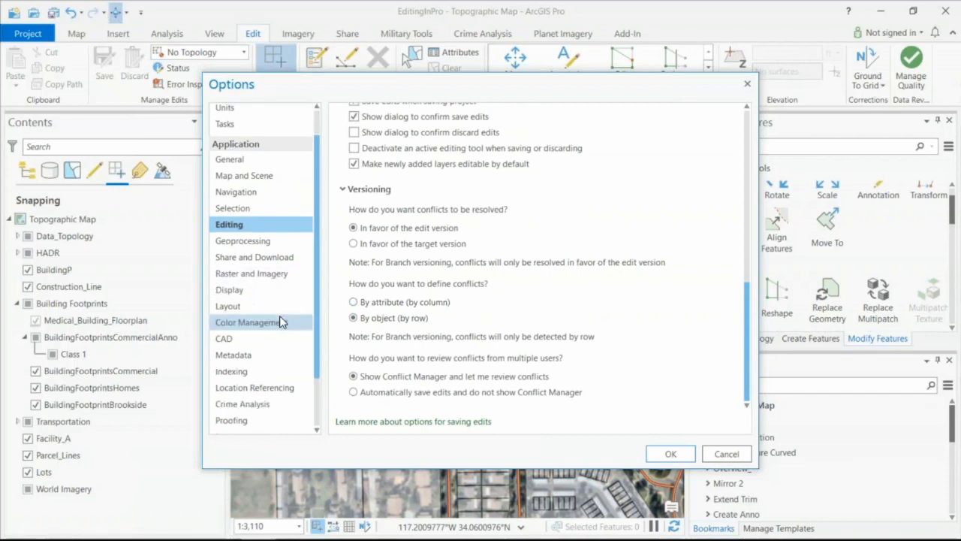
pyautogui.click(234, 358)
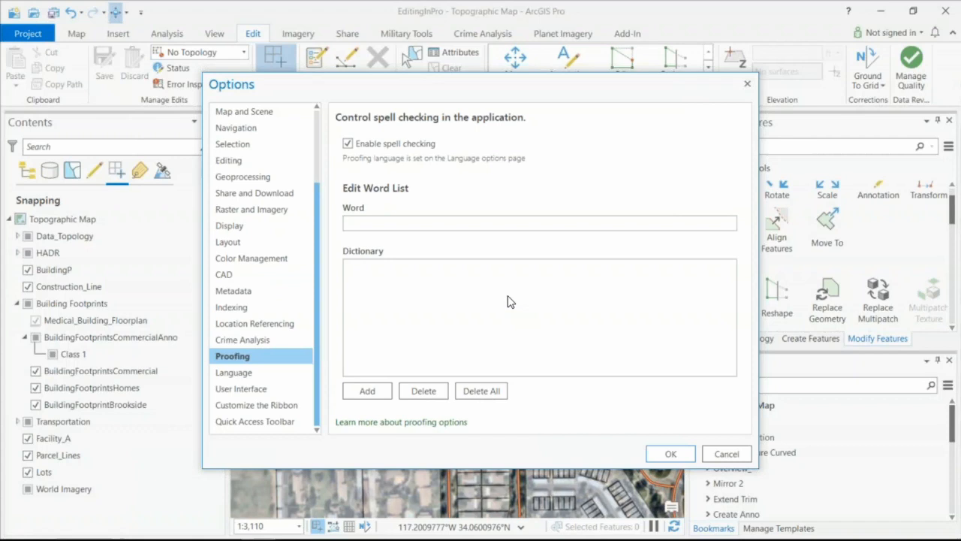
pyautogui.click(267, 406)
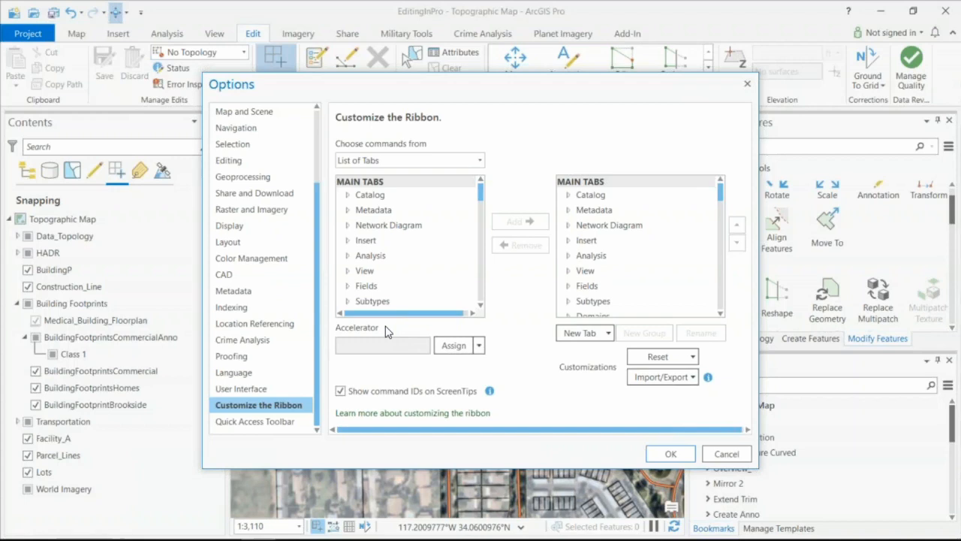
pyautogui.click(479, 162)
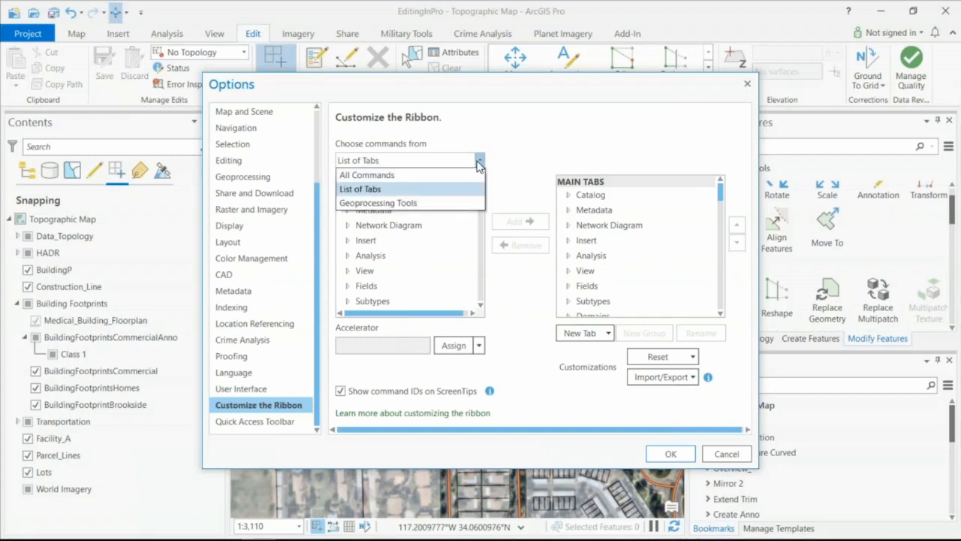
pyautogui.click(380, 174)
pyautogui.click(389, 162)
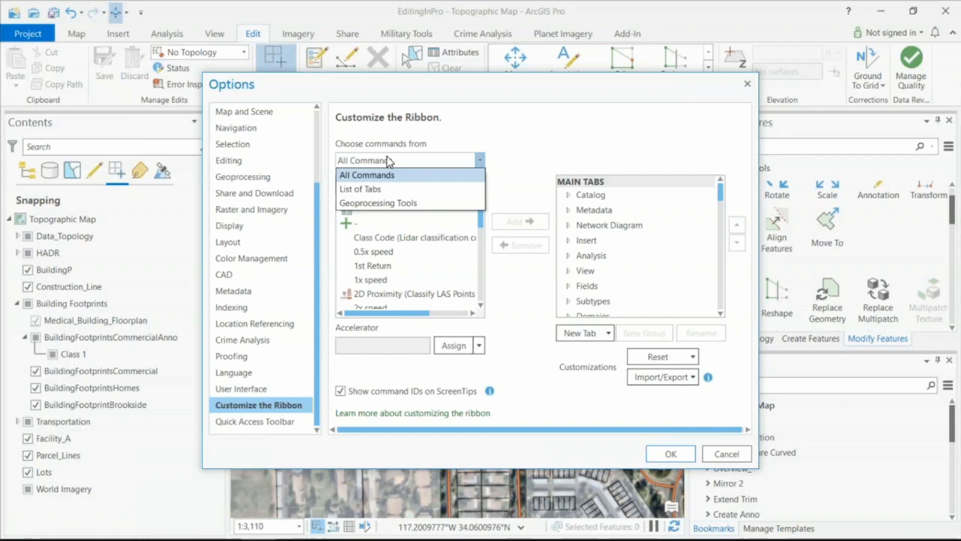
pyautogui.click(385, 175)
# - Search the commands for "Edit Vert" and select the Edit Vertices command for feature vertices
pyautogui.click(361, 186)
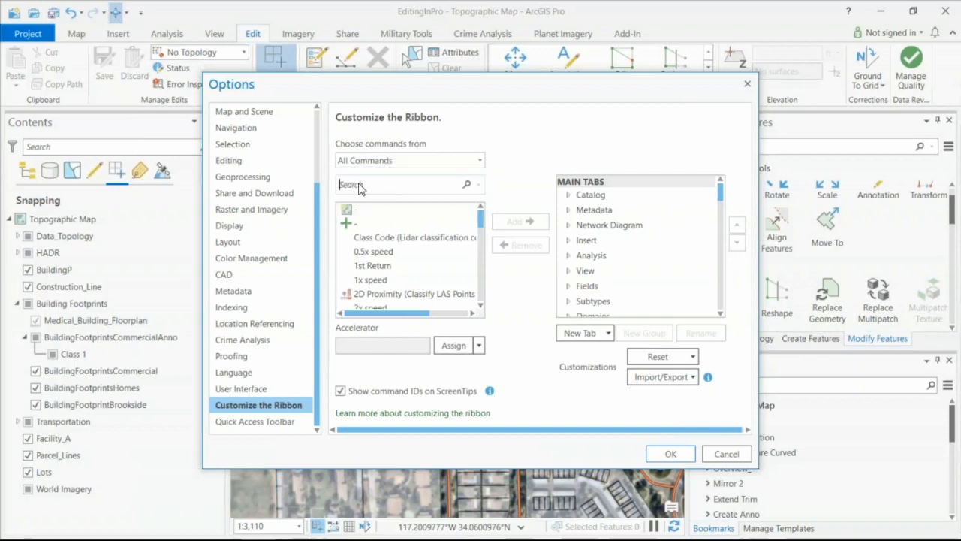
pyautogui.write('Edit')
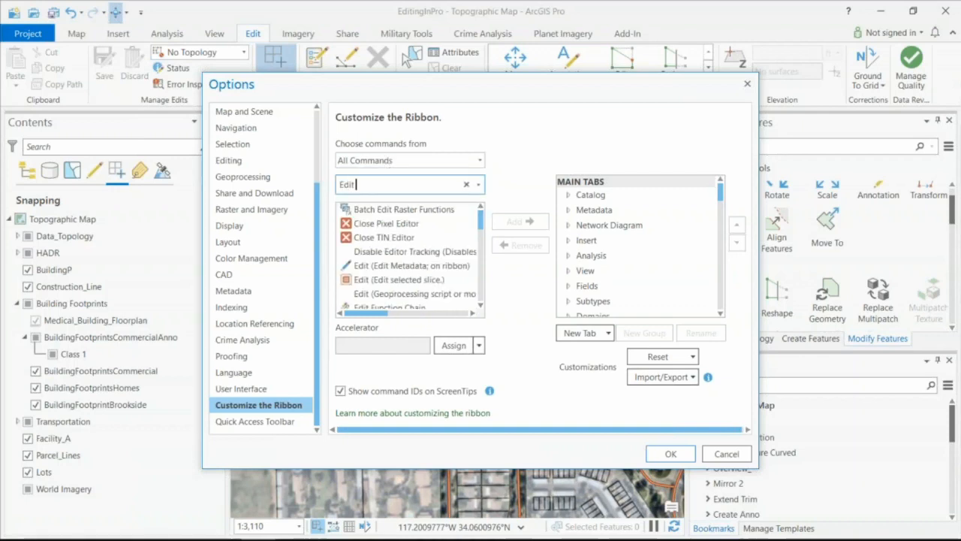
pyautogui.write(' Vert')
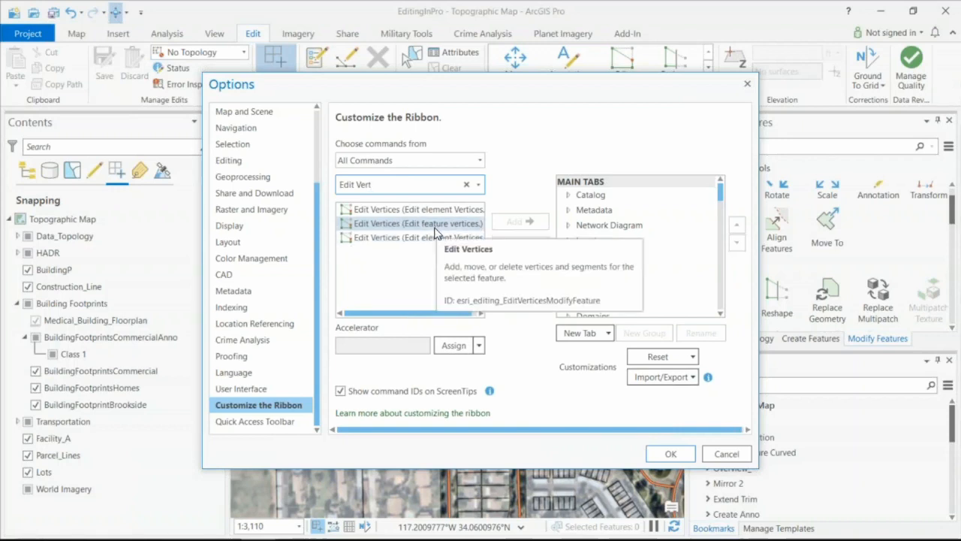
pyautogui.click(422, 224)
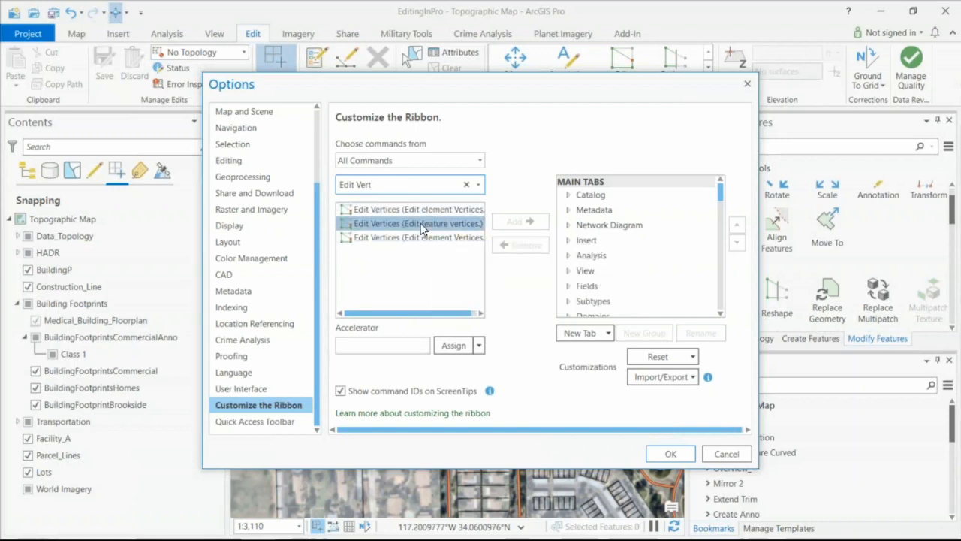
# - Enter Alt+E as the accelerator for the Edit Vertices command that edits feature vertices
pyautogui.click(349, 346)
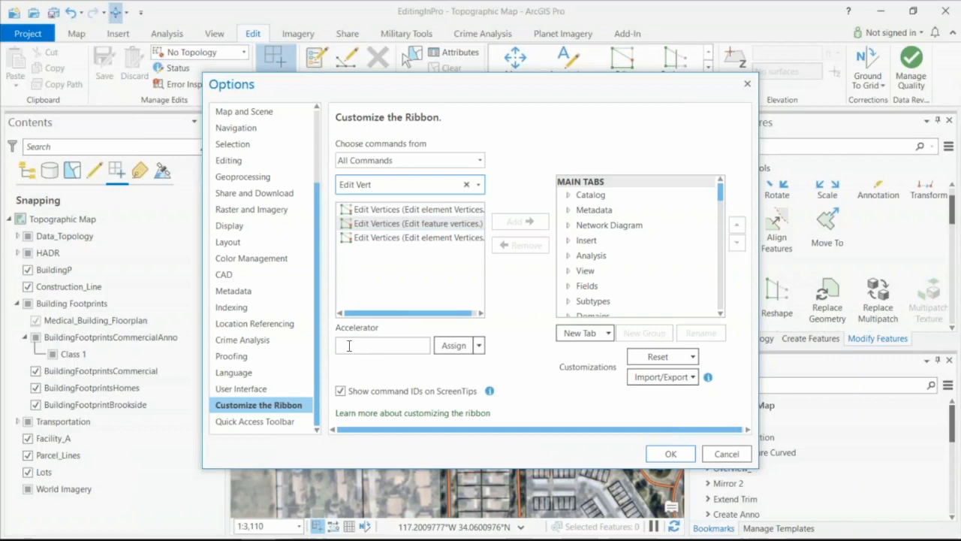
pyautogui.hotkey('alt', 'e')
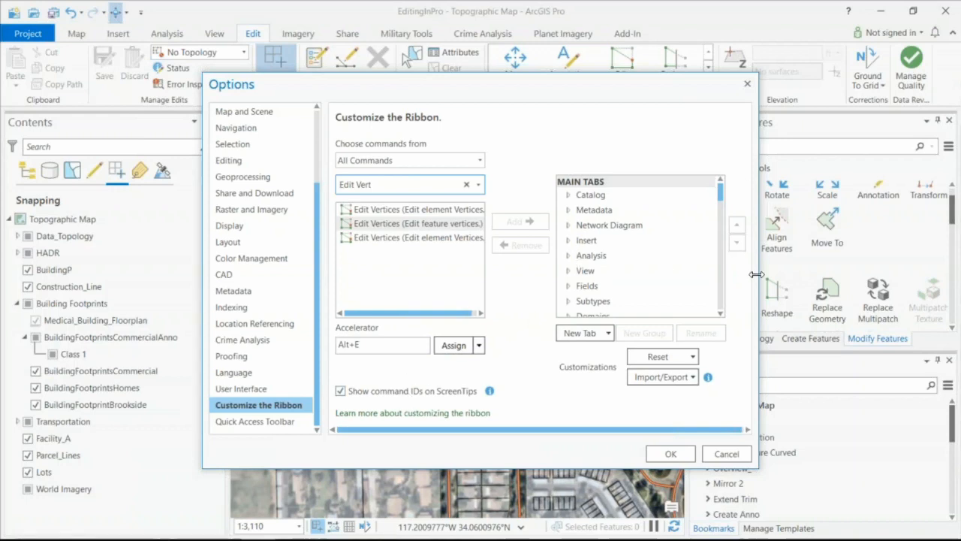
# - Add a new custom tab to the ribbon and name it "Aweseome Demo Tab"
pyautogui.click(609, 334)
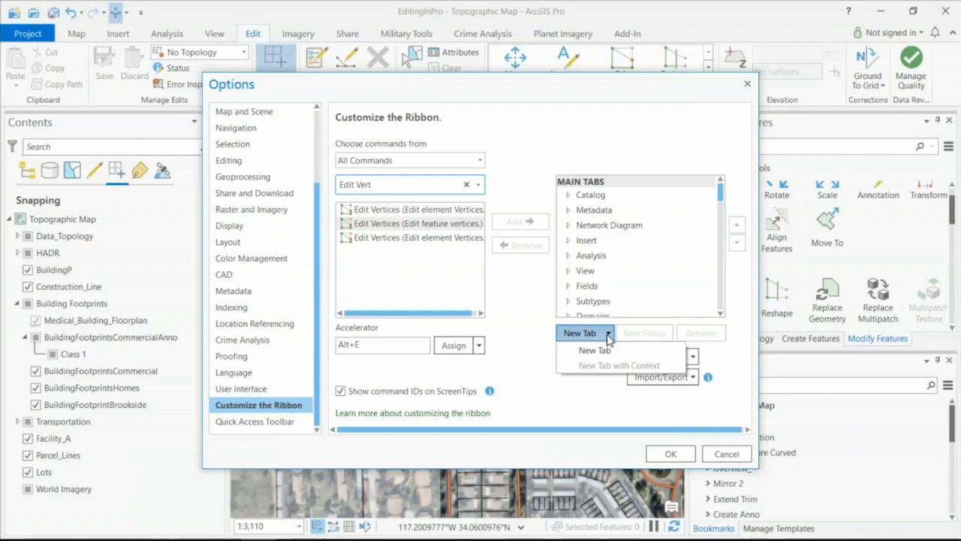
pyautogui.click(606, 350)
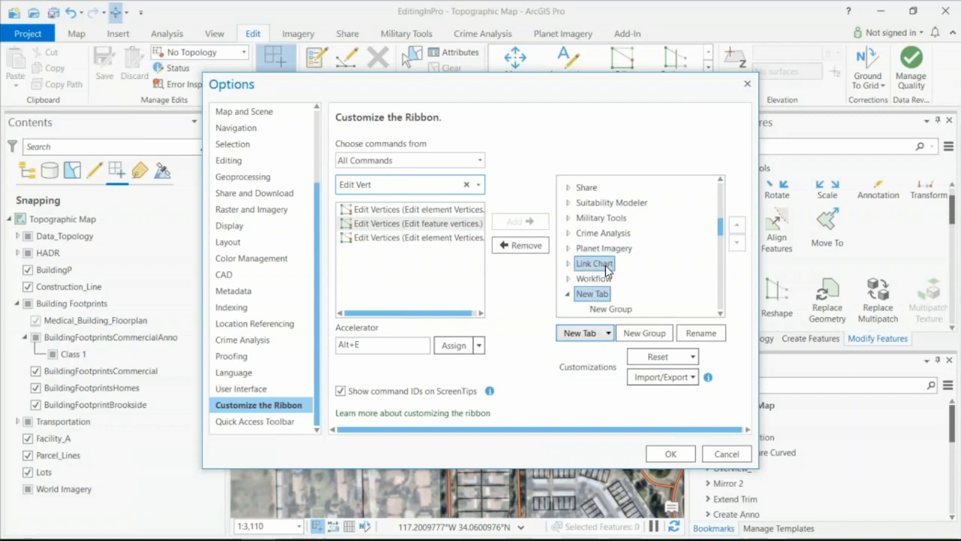
pyautogui.click(701, 333)
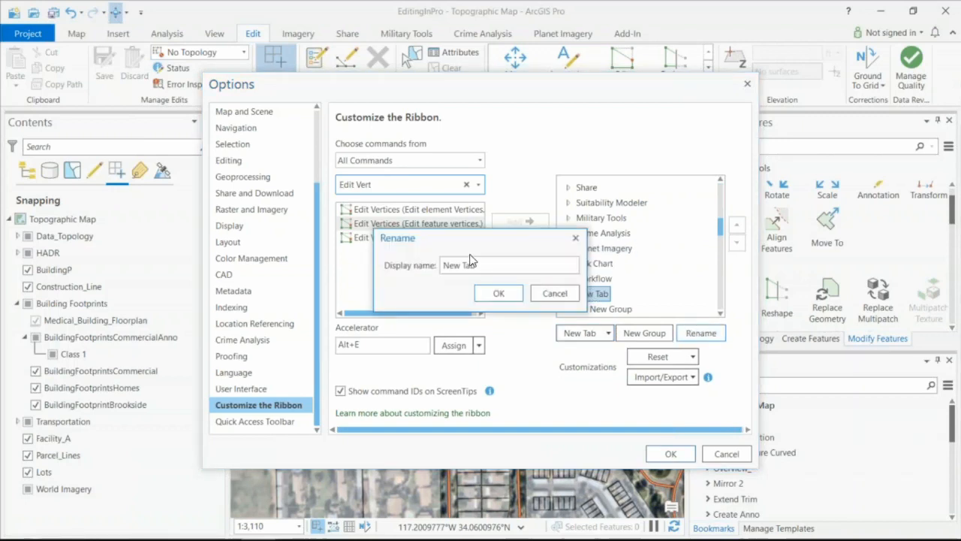
pyautogui.moveTo(480, 265); pyautogui.dragTo(378, 281)
pyautogui.write('Aweseome Demo TA')
pyautogui.press('BackSpace')
pyautogui.write('ab')
pyautogui.click(486, 295)
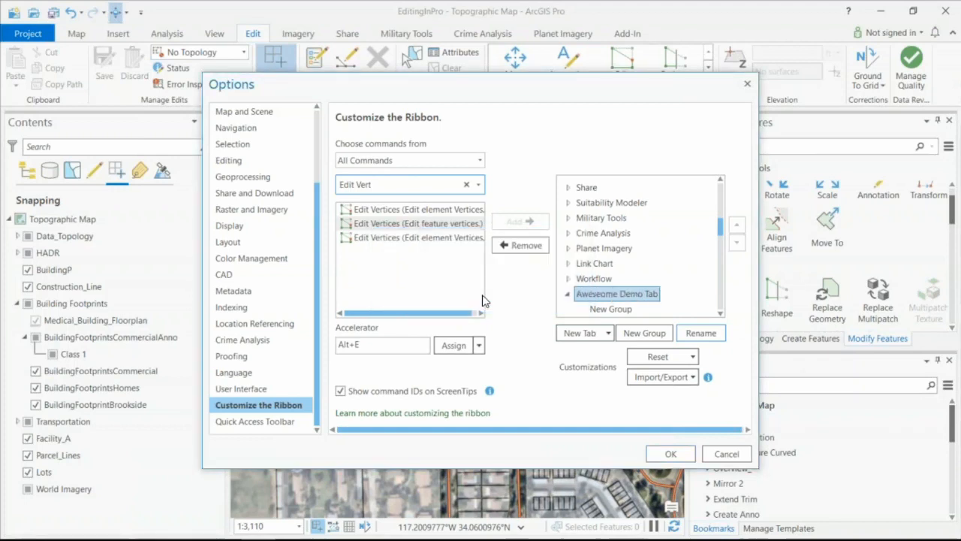
# - Rename the new group in the Aweseome Demo Tab to "Demo Group" and add the Edit Vertices command for feature vertices to it
pyautogui.click(605, 309)
pyautogui.click(692, 337)
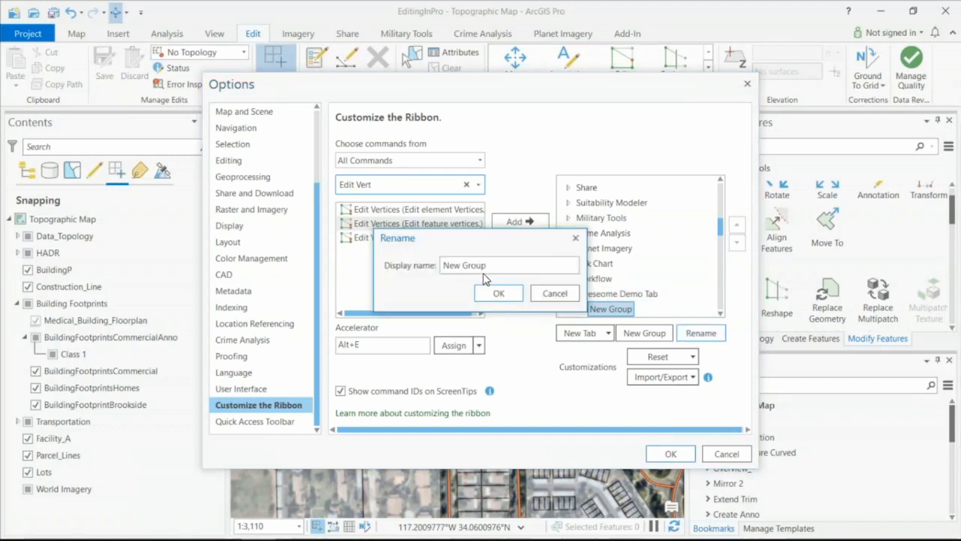
pyautogui.hotkey('ctrl', 'a')
pyautogui.write('Demo Group')
pyautogui.press('Return')
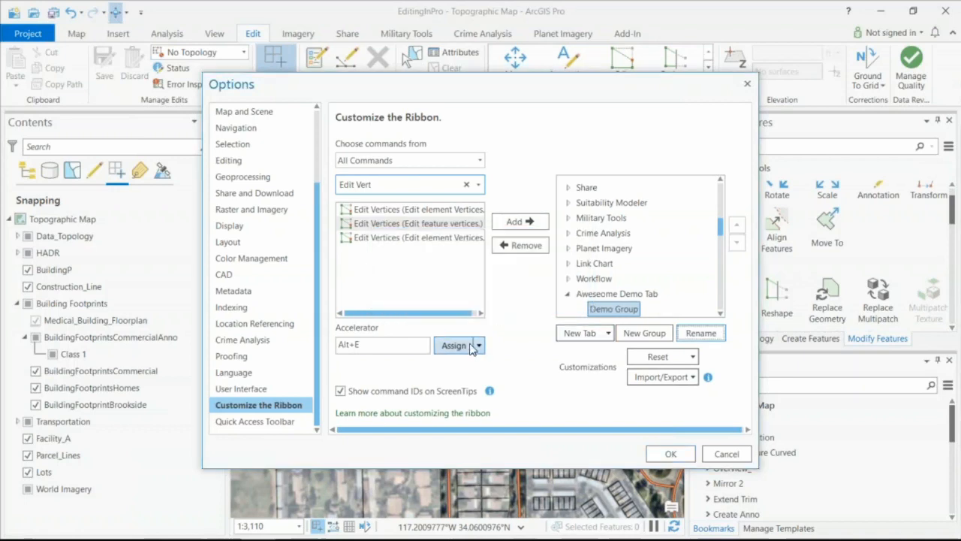
pyautogui.click(398, 227)
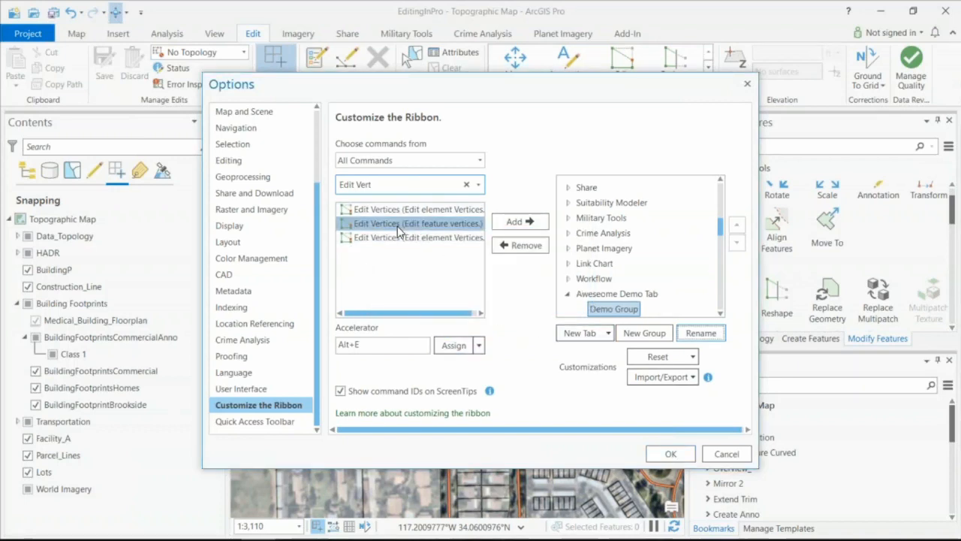
pyautogui.click(518, 221)
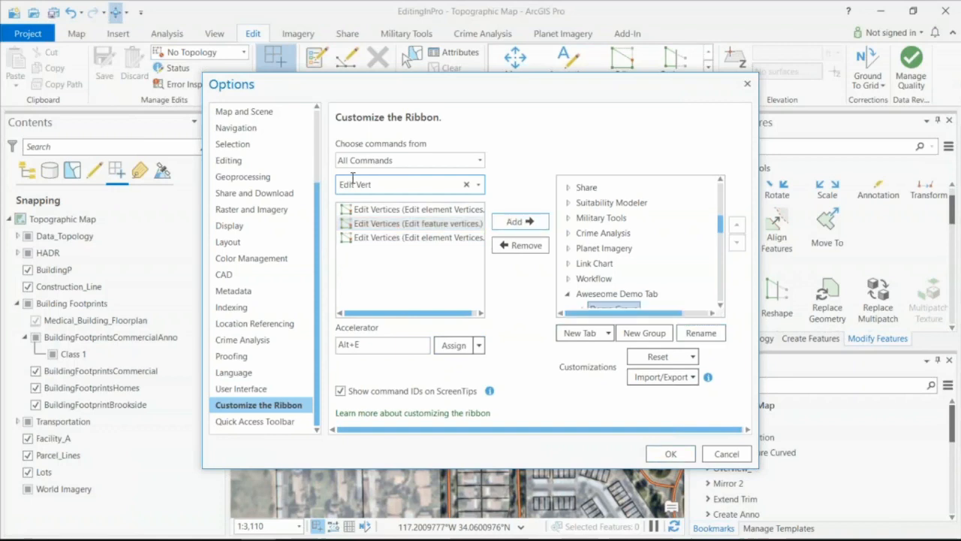
# - Search all commands for "Select" and add the Add to Current Selection command to the Demo Group
pyautogui.click(400, 160)
pyautogui.click(388, 175)
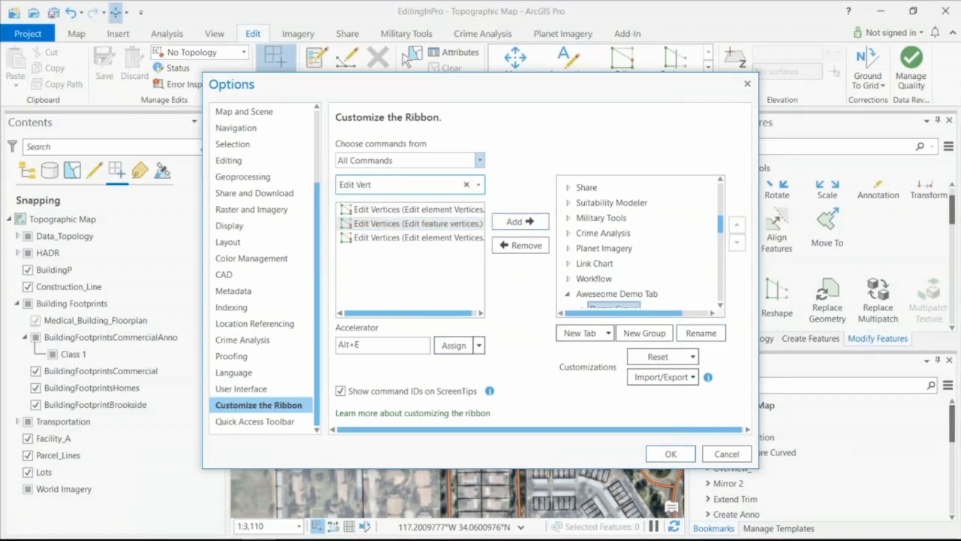
pyautogui.click(467, 184)
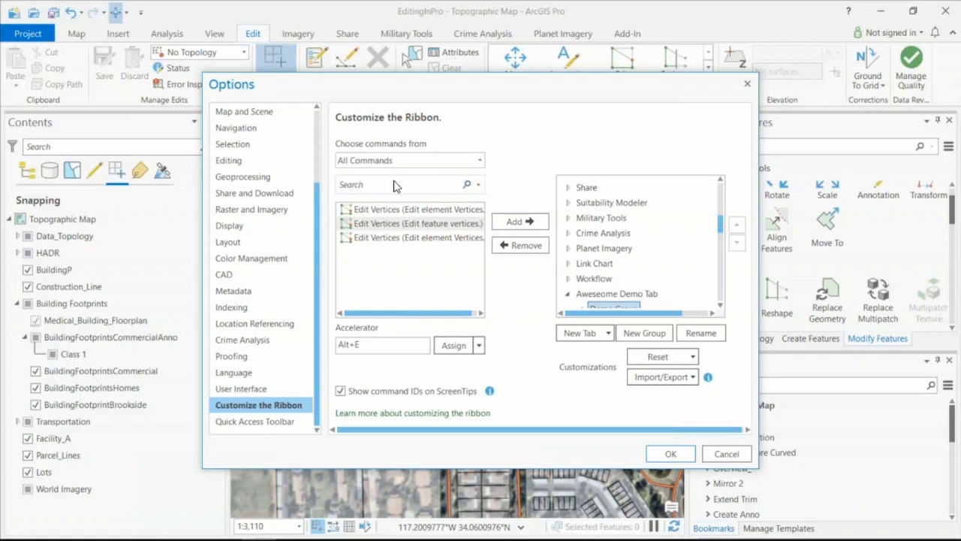
pyautogui.write('Select')
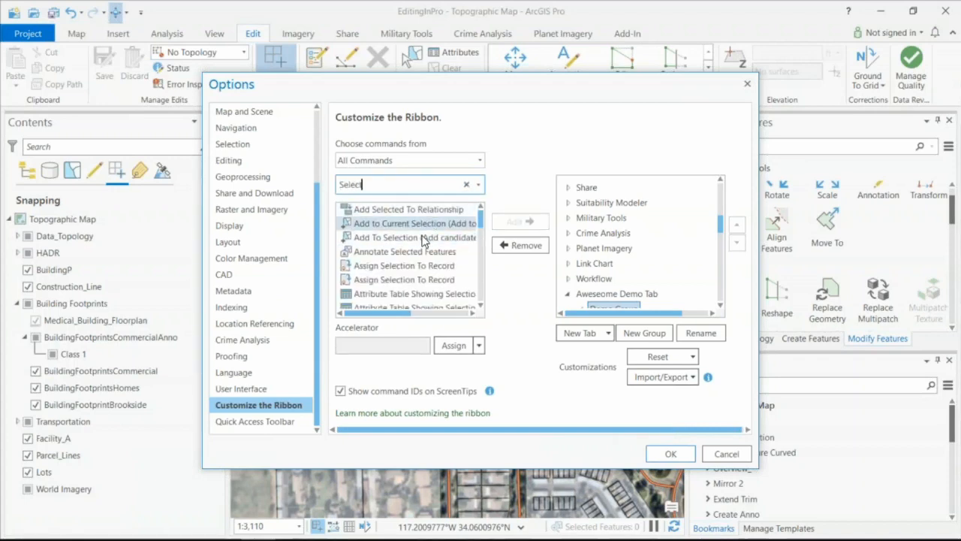
pyautogui.click(420, 223)
pyautogui.click(520, 223)
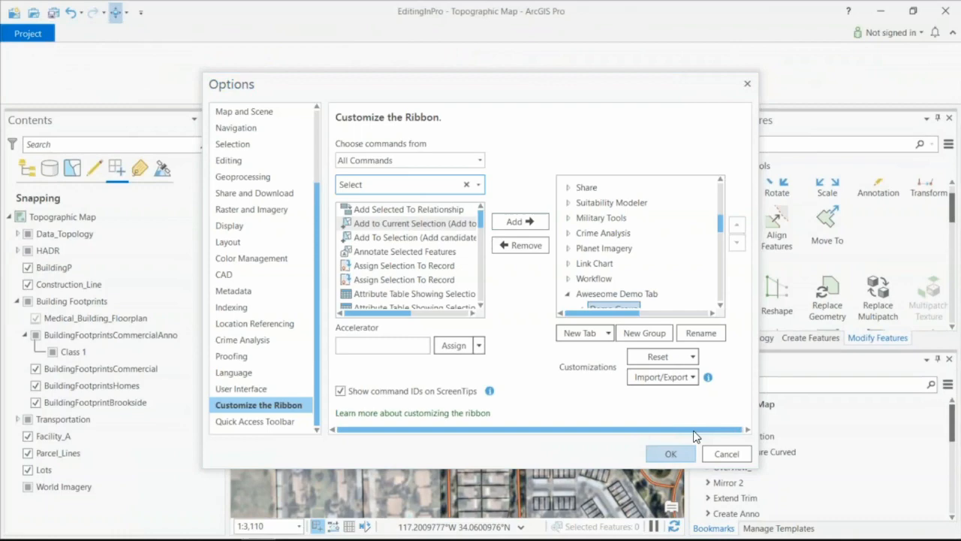
# - Apply the ribbon customization and display the Aweseome Demo Tab on the ribbon
pyautogui.click(671, 454)
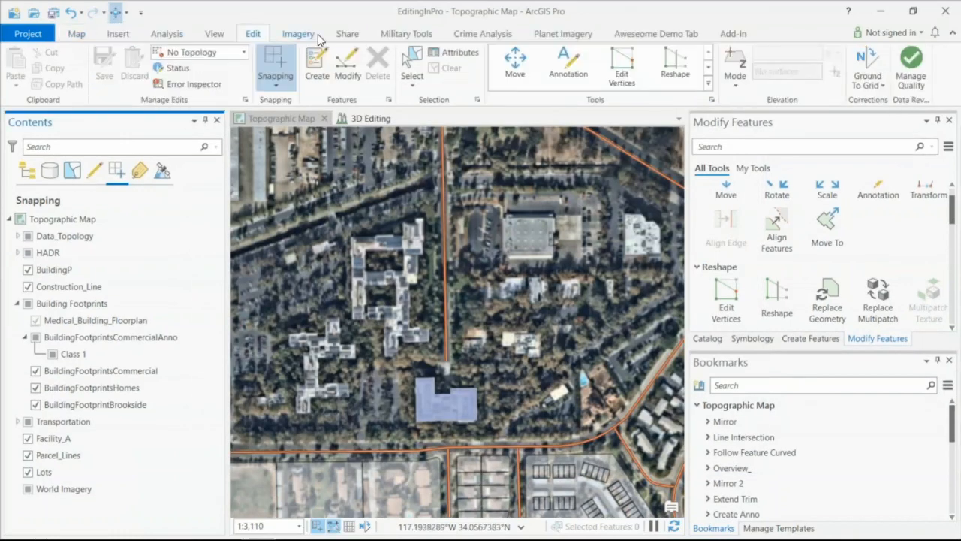
pyautogui.click(651, 36)
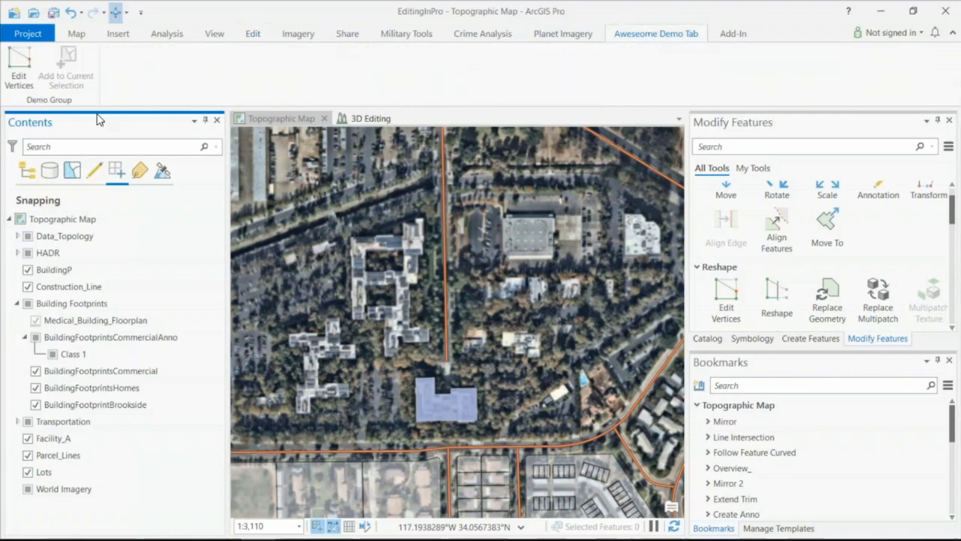
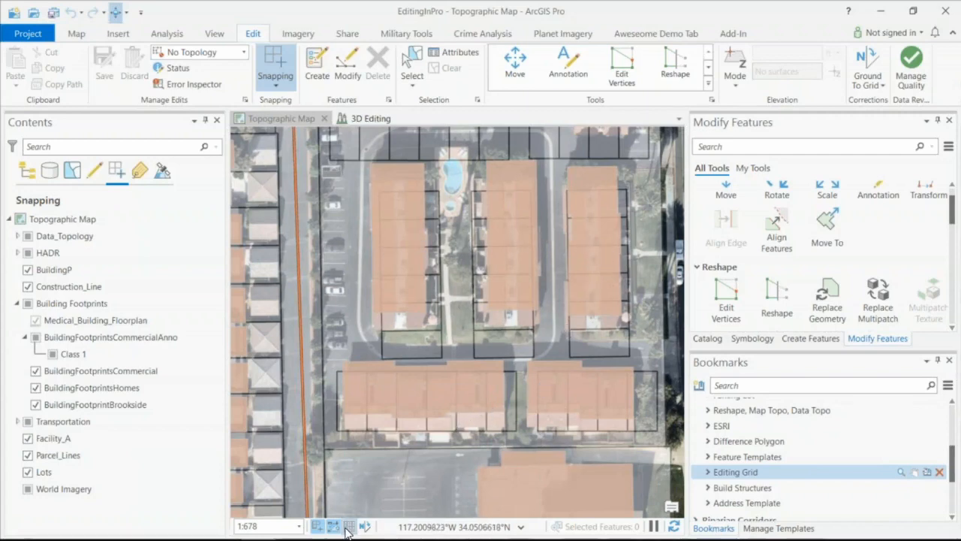
# - Turn on the 10 ft editing grid on the Topographic Map
pyautogui.moveTo(349, 527)
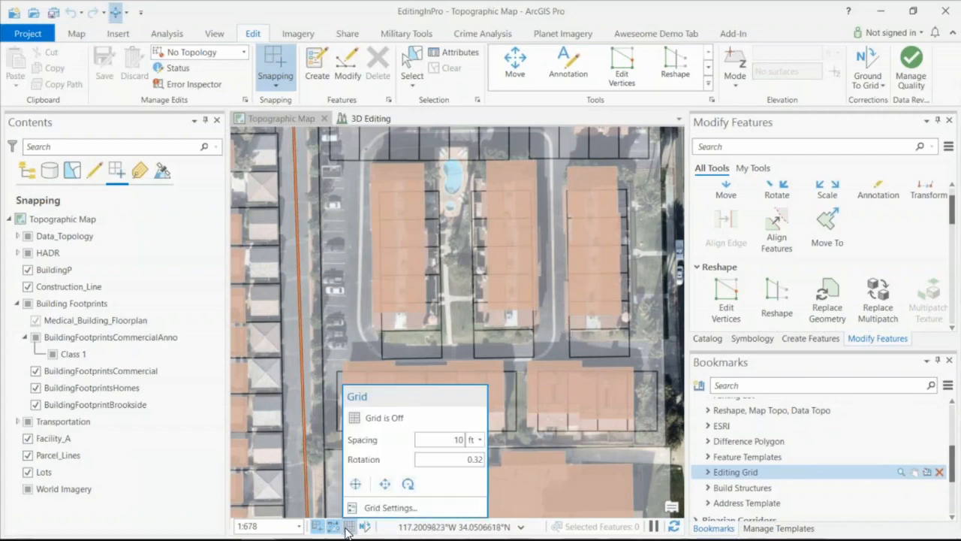
pyautogui.click(355, 417)
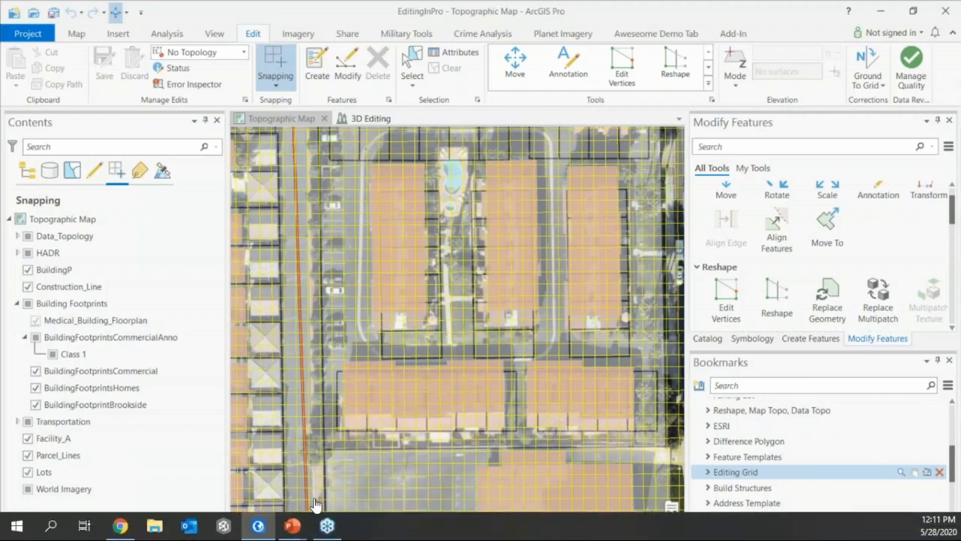
pyautogui.click(352, 528)
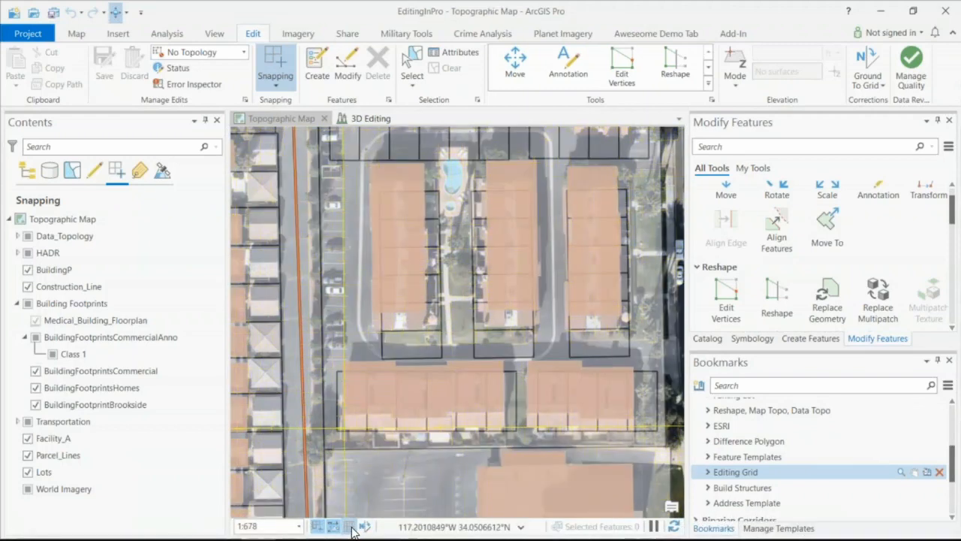
pyautogui.click(349, 527)
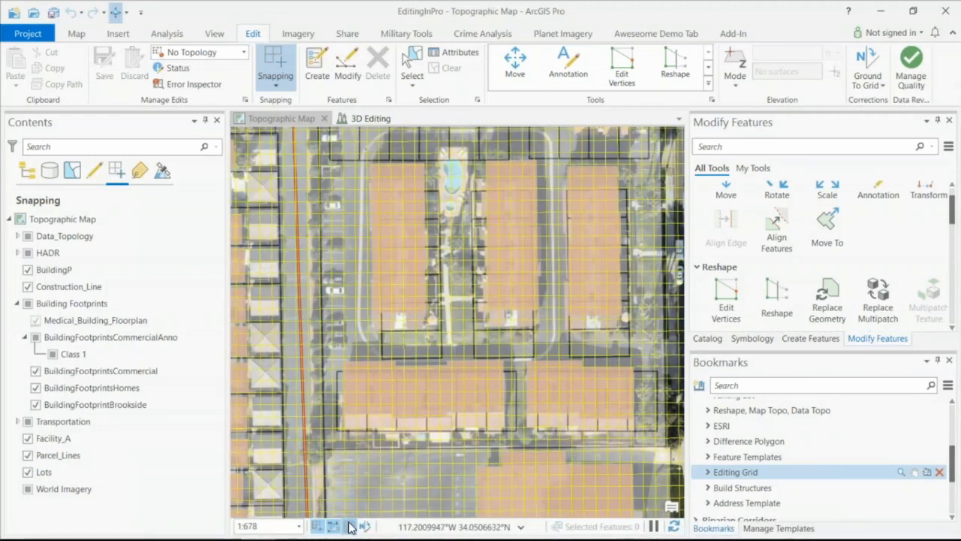
# - Set the grid's origin at the southwest corner of the western Brookside building and align its rotation with the building's south edge
pyautogui.moveTo(349, 526)
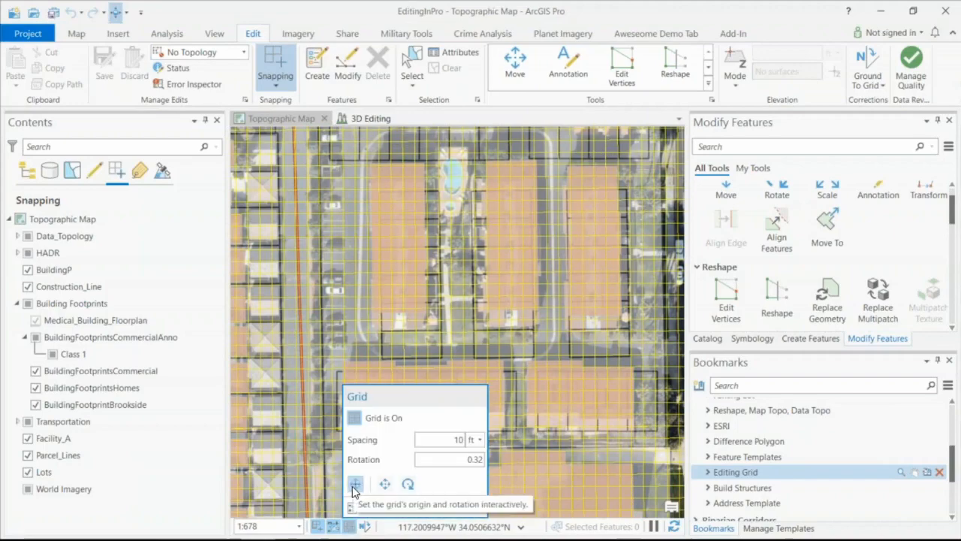
pyautogui.click(355, 486)
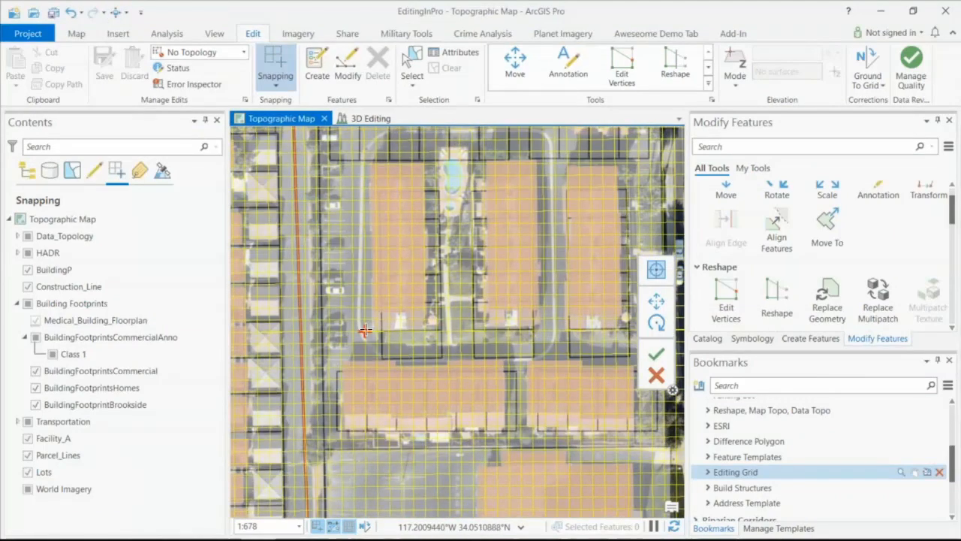
pyautogui.scroll(4, 364, 330)
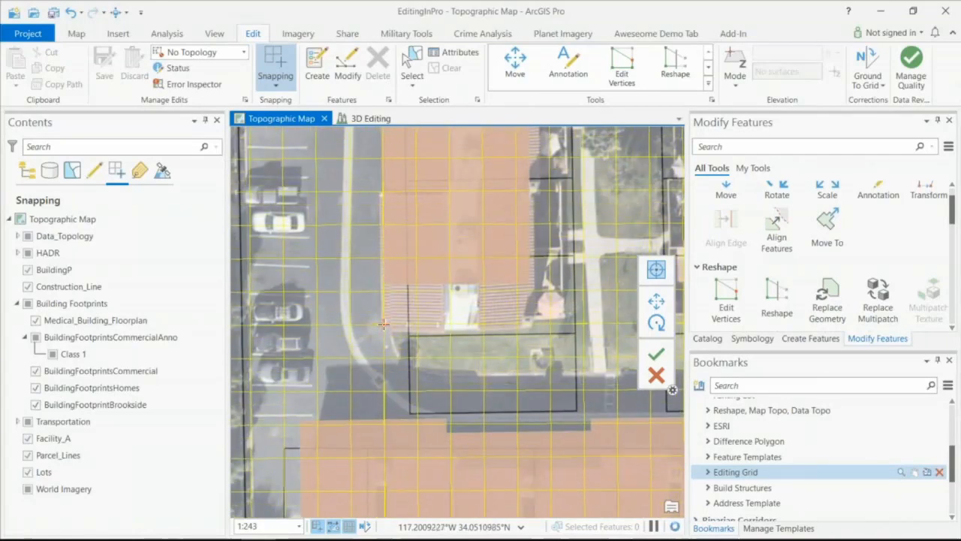
pyautogui.click(383, 323)
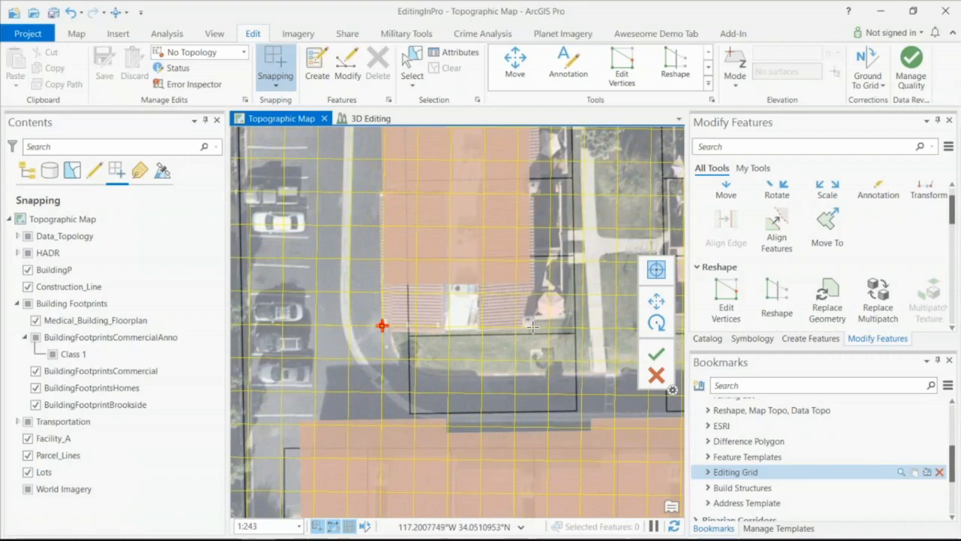
pyautogui.click(533, 327)
pyautogui.scroll(-2, 532, 327)
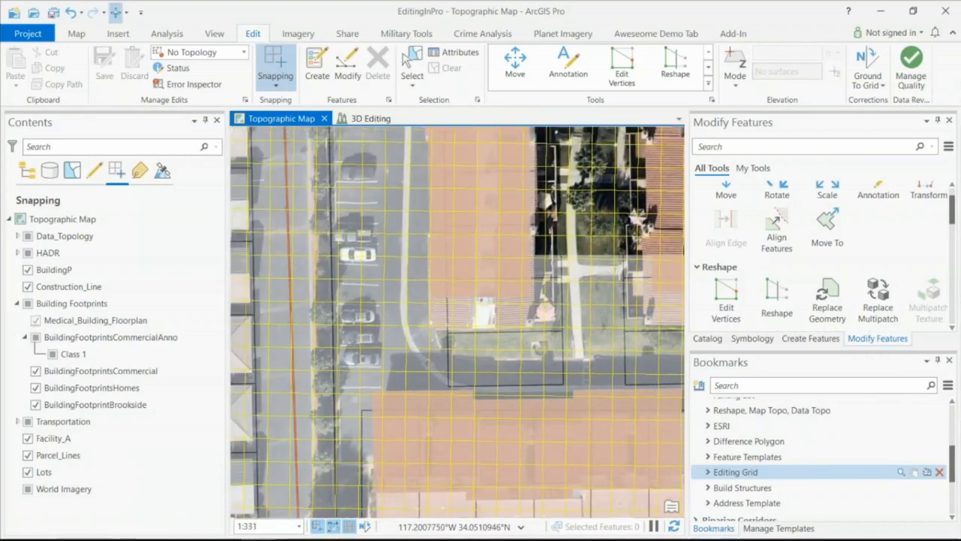
# - Disable snapping to the Lots layer and move the two Brookside building footprints slightly south with the Move tool
pyautogui.click(28, 471)
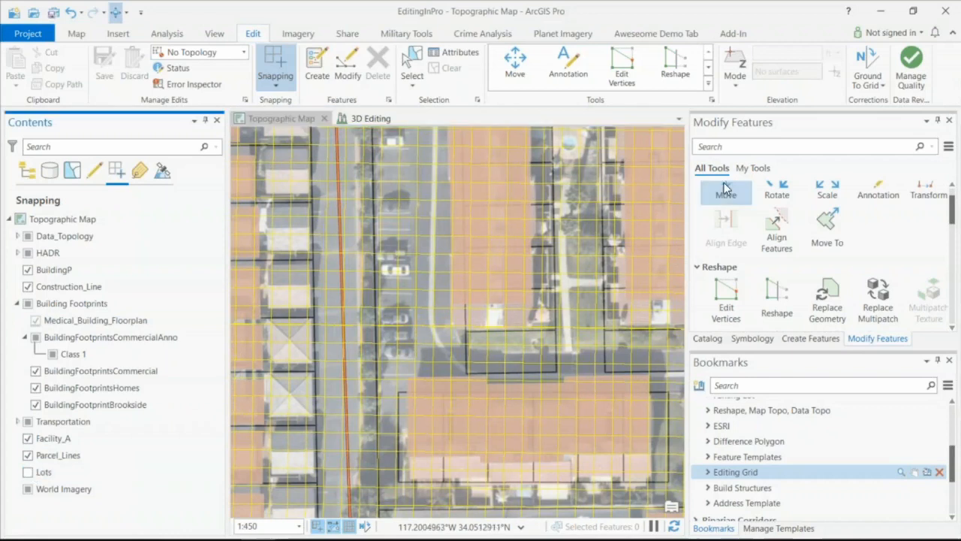
pyautogui.click(512, 66)
pyautogui.click(490, 191)
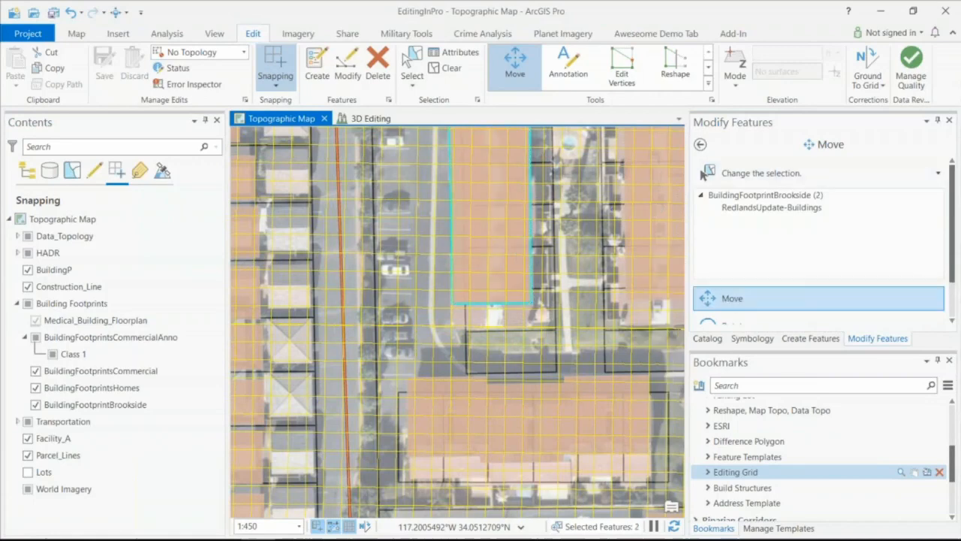
pyautogui.moveTo(493, 217); pyautogui.dragTo(492, 238)
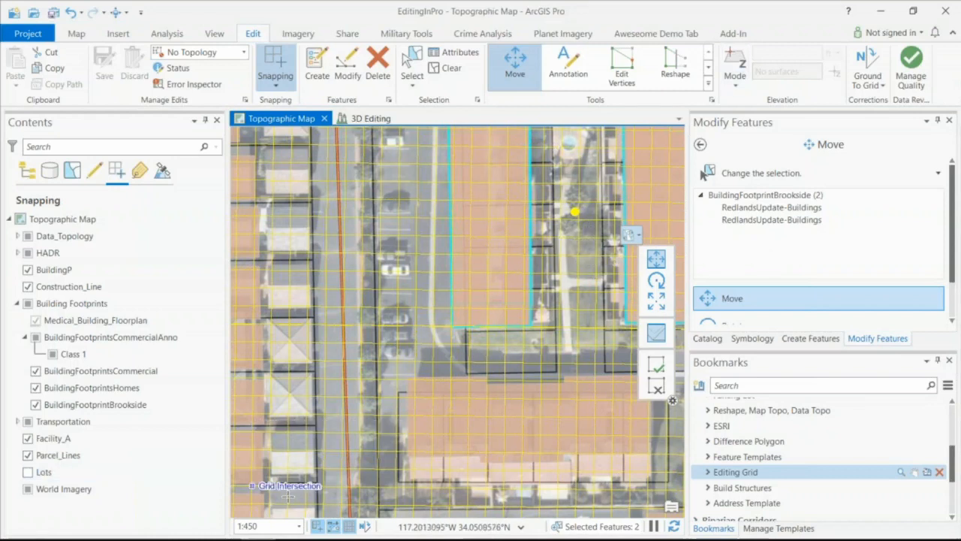
# - Turn off the editing grid and switch snapping off and back on
pyautogui.click(347, 527)
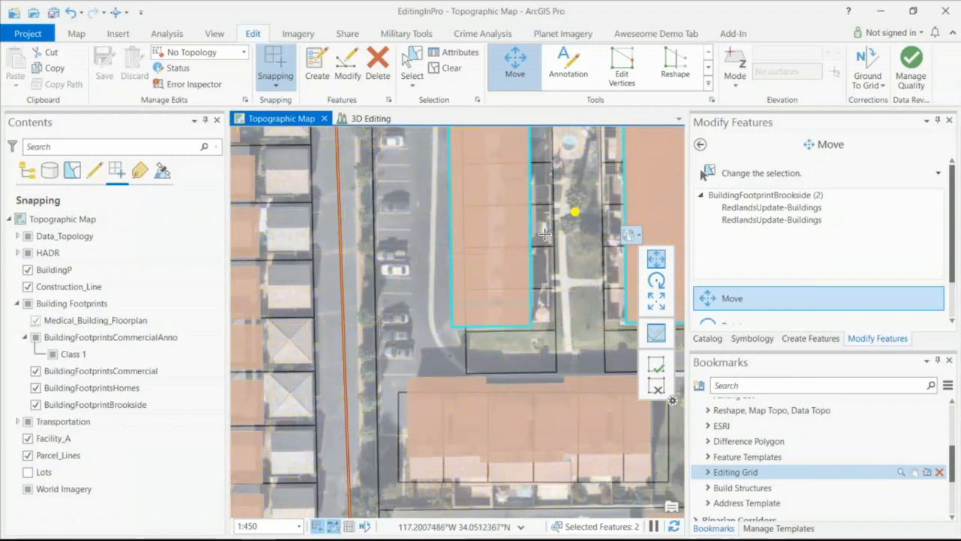
pyautogui.click(278, 61)
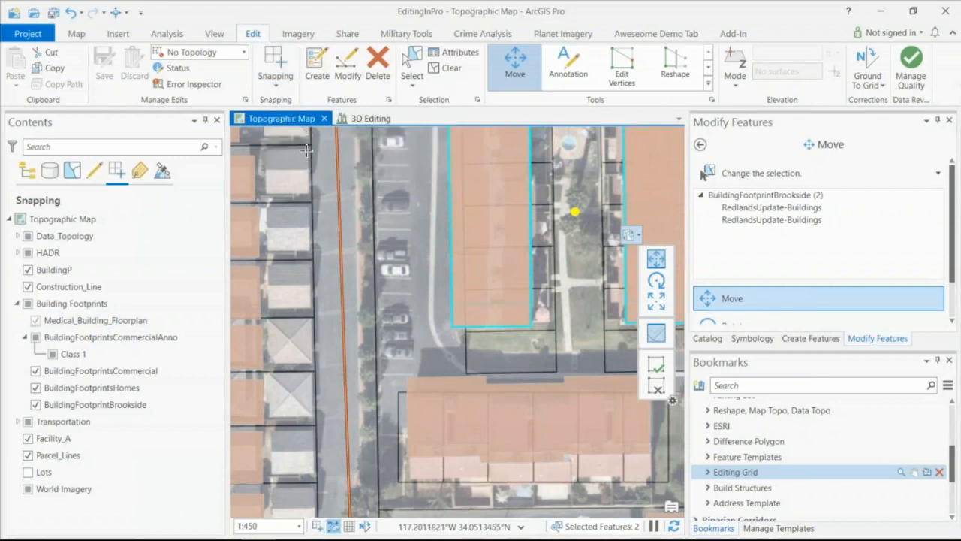
pyautogui.click(276, 66)
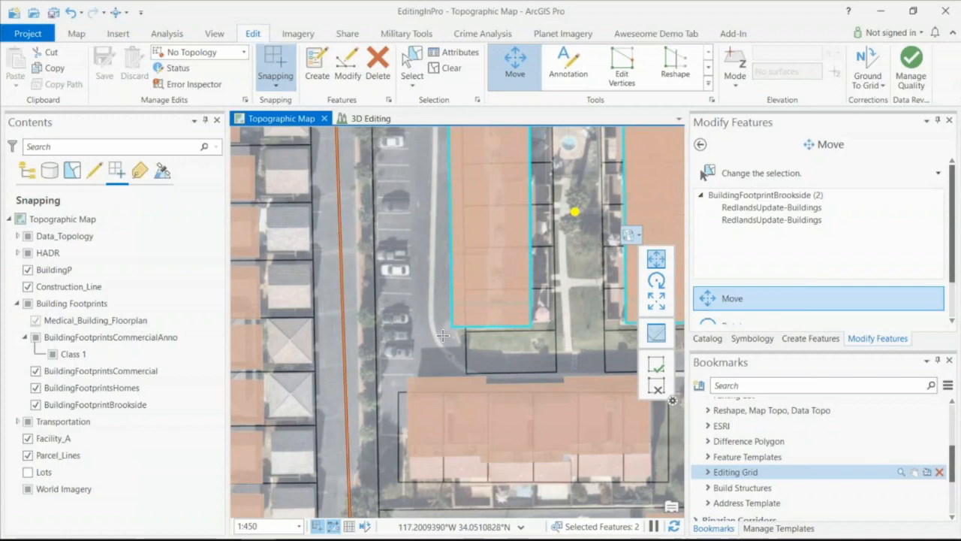
# - Review the XY tolerance, snap tip color and snap to sketch options in the snapping settings and close them without changes
pyautogui.click(282, 89)
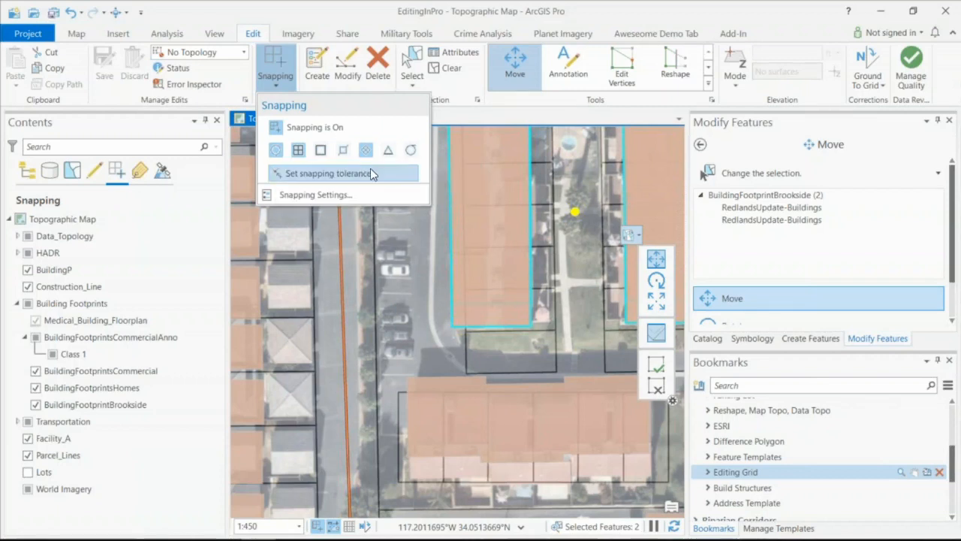
pyautogui.click(369, 191)
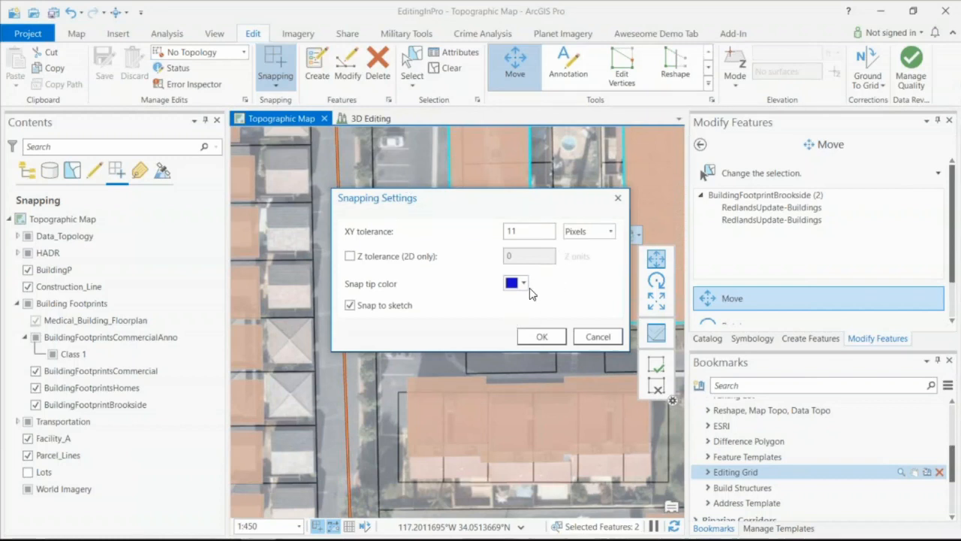
pyautogui.click(594, 338)
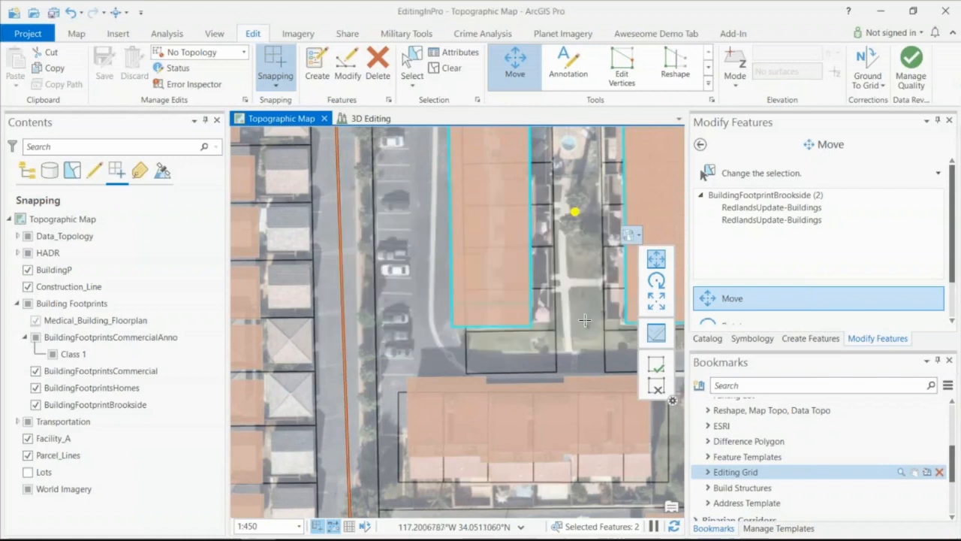
pyautogui.moveTo(319, 528)
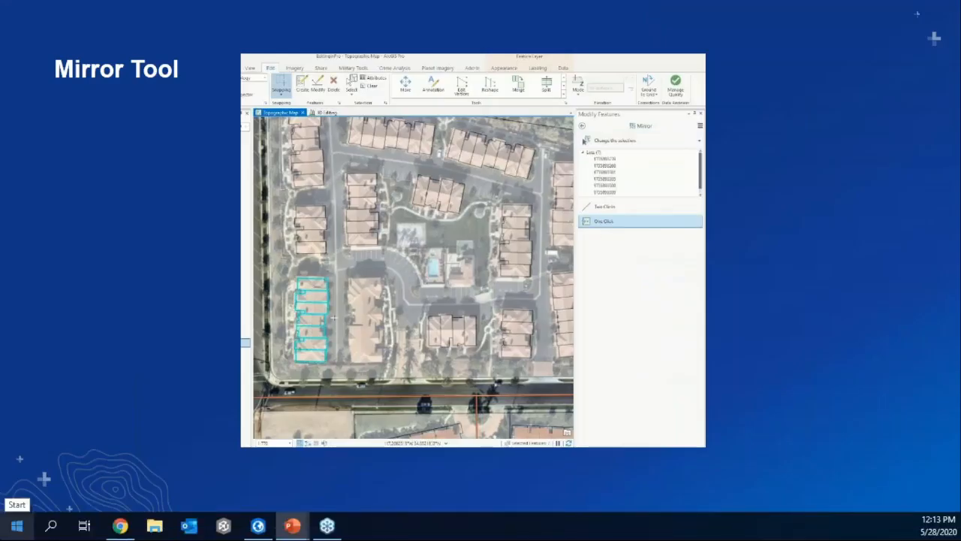
# - Return from the slide show to ArcGIS Pro and zoom the map to the Feature Templates bookmark
pyautogui.press('super+Tab')
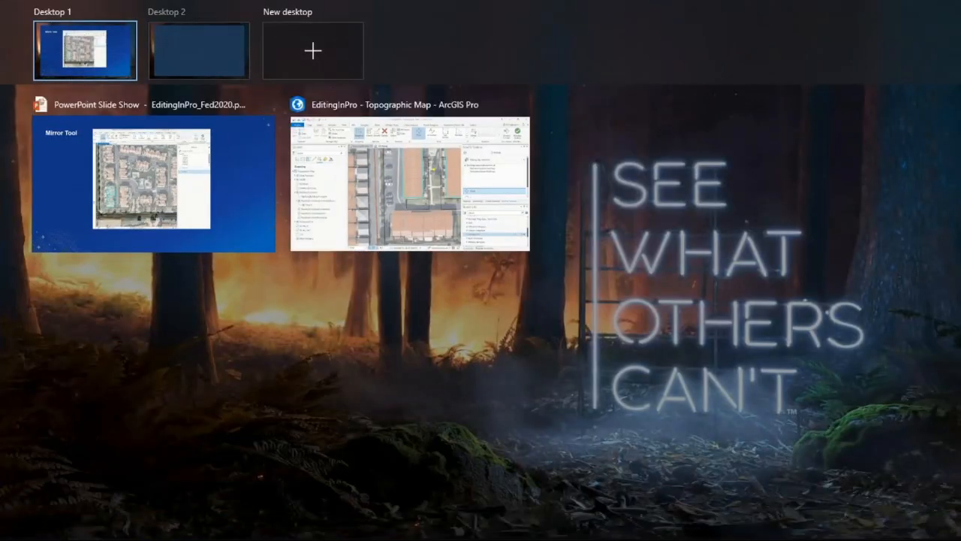
pyautogui.press('Escape')
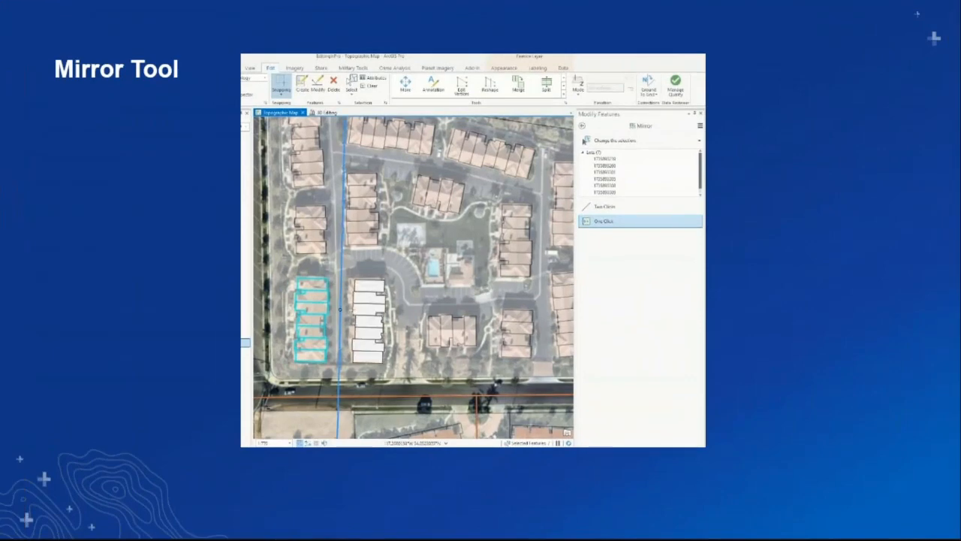
pyautogui.hotkey('alt', 'Tab')
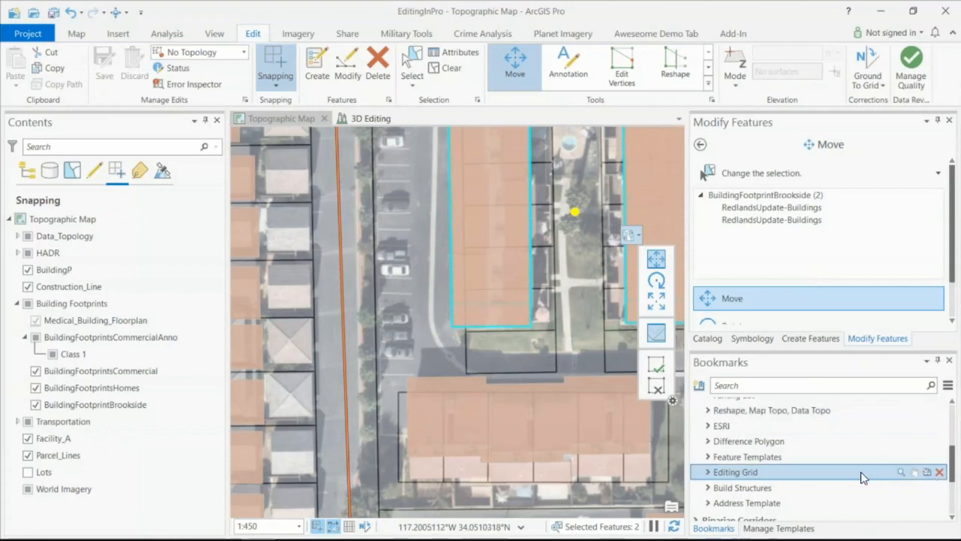
pyautogui.scroll(3, 768, 461)
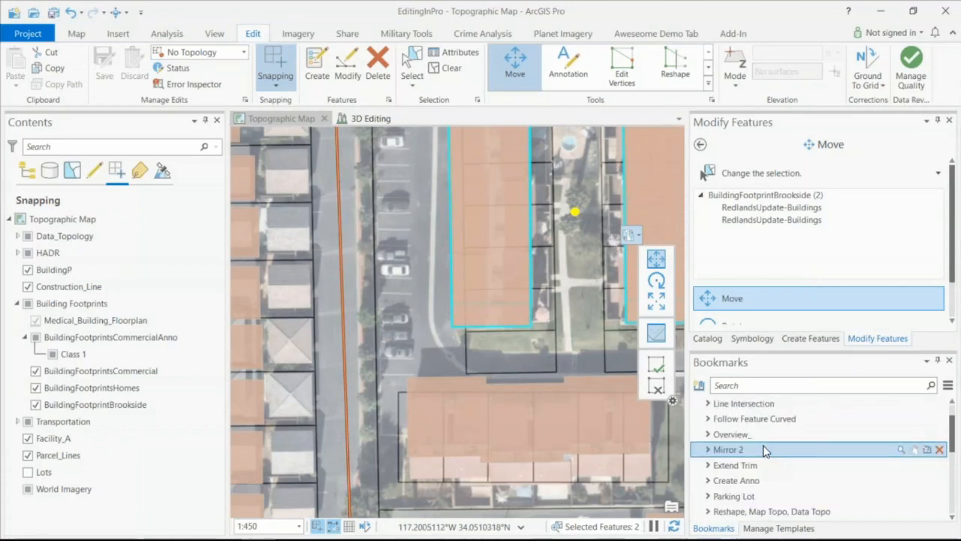
pyautogui.scroll(-3, 765, 451)
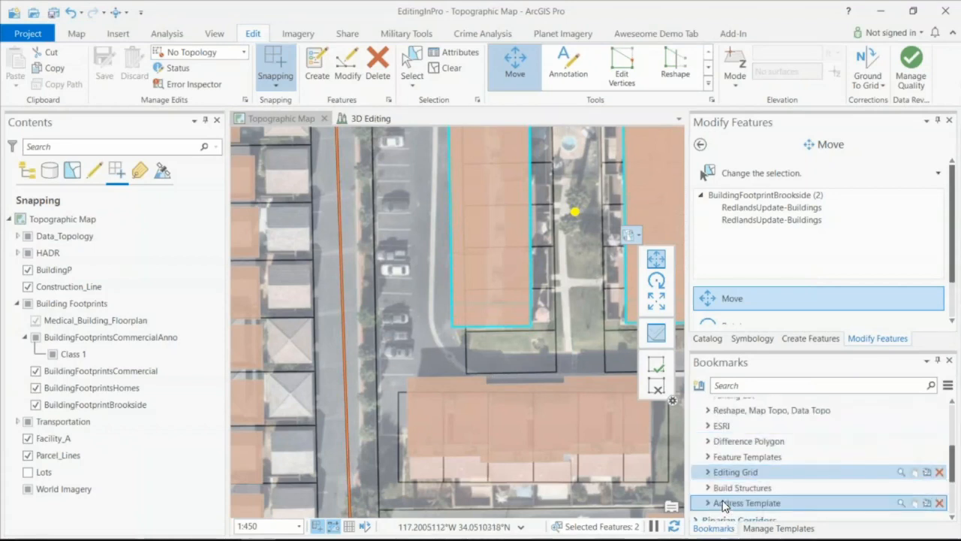
pyautogui.click(725, 458)
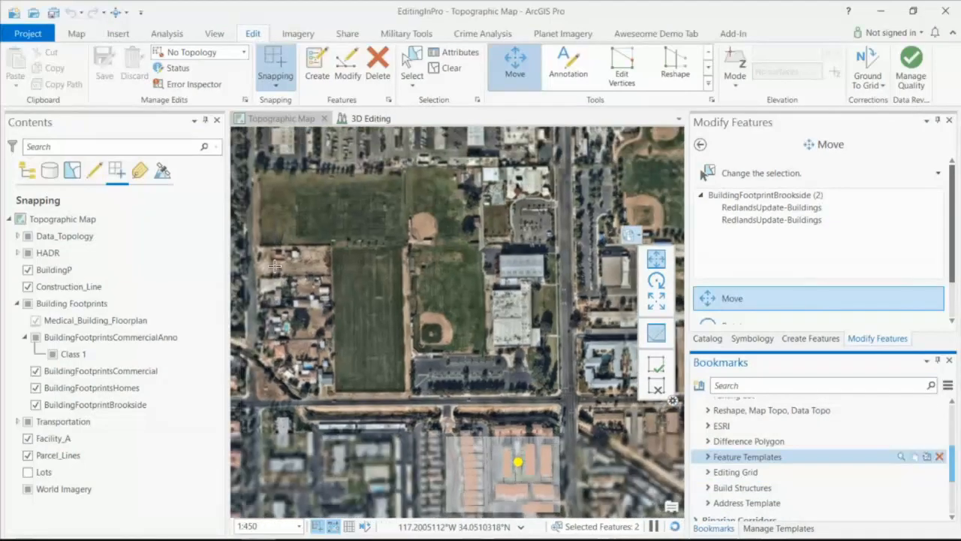
# - Show the polygon templates for creating features and list the map's layers by drawing order
pyautogui.click(810, 338)
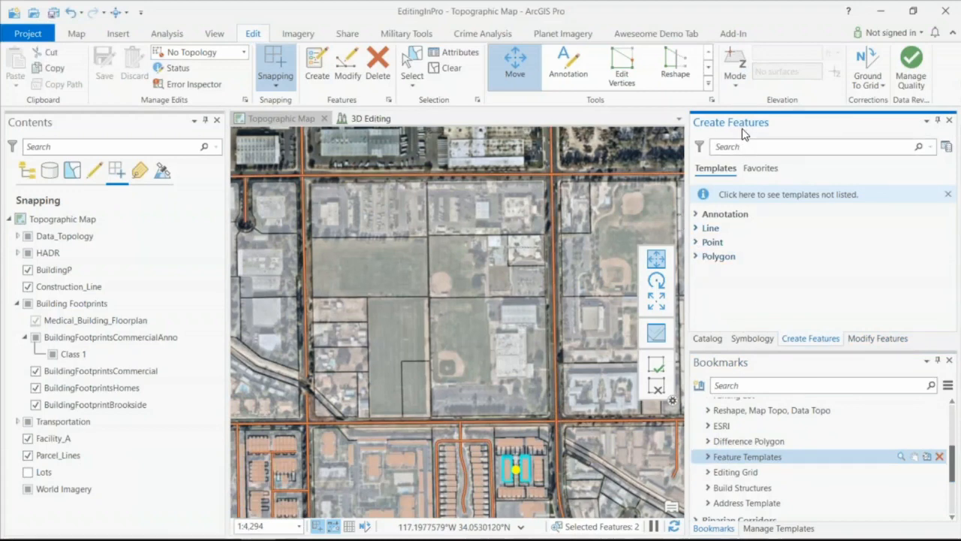
pyautogui.click(697, 257)
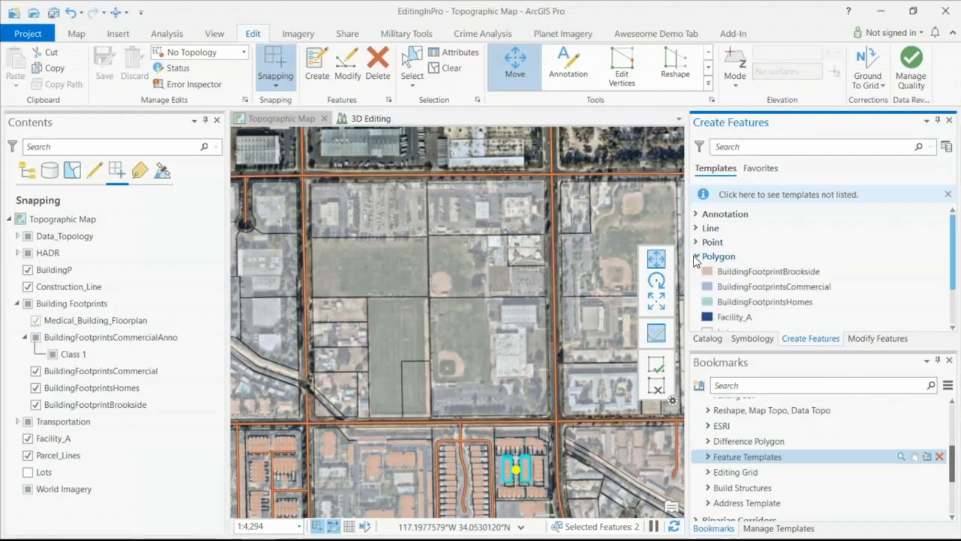
pyautogui.click(26, 172)
pyautogui.click(45, 438)
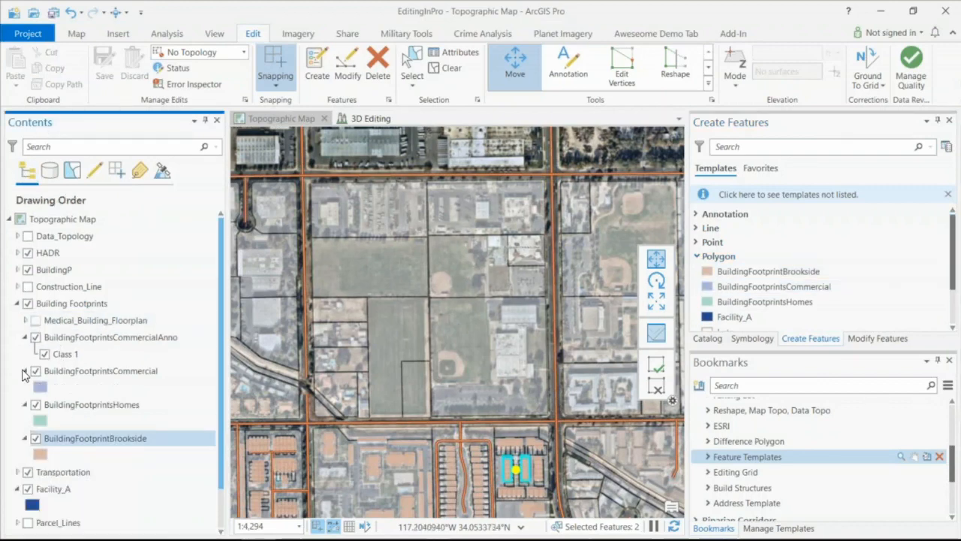
pyautogui.click(66, 322)
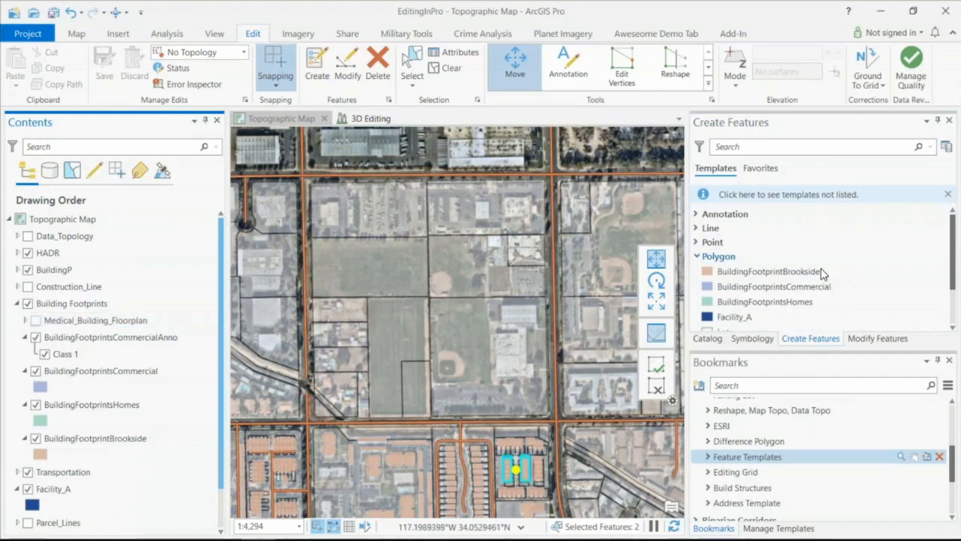
# - Browse the polygon templates and activate the Relief Area and HLZ template
pyautogui.scroll(-1, 819, 274)
pyautogui.scroll(-1, 819, 274)
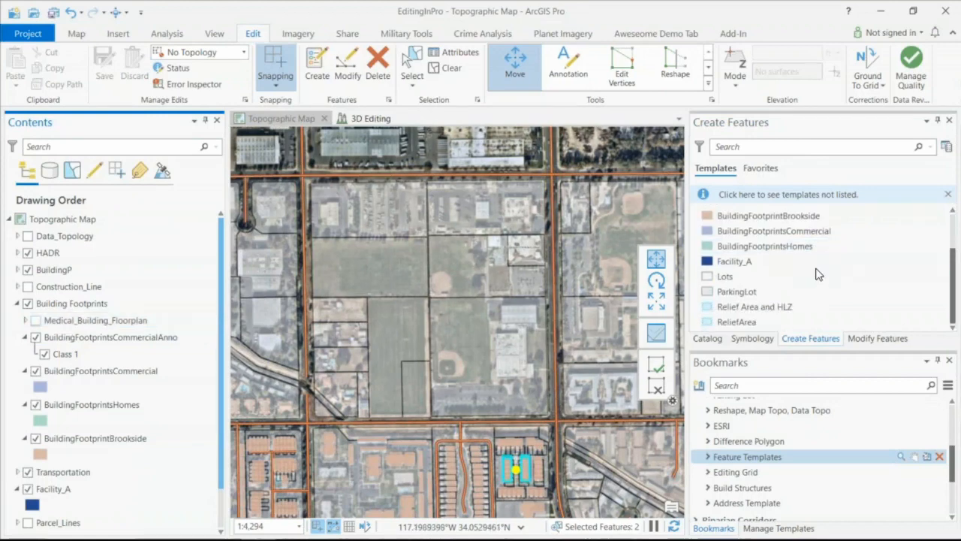
pyautogui.scroll(2, 818, 274)
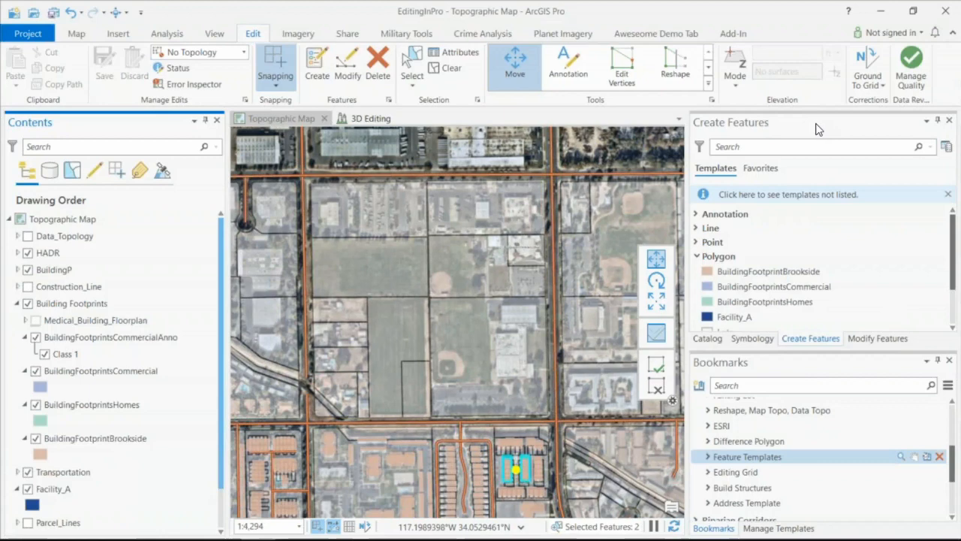
pyautogui.scroll(-2, 811, 248)
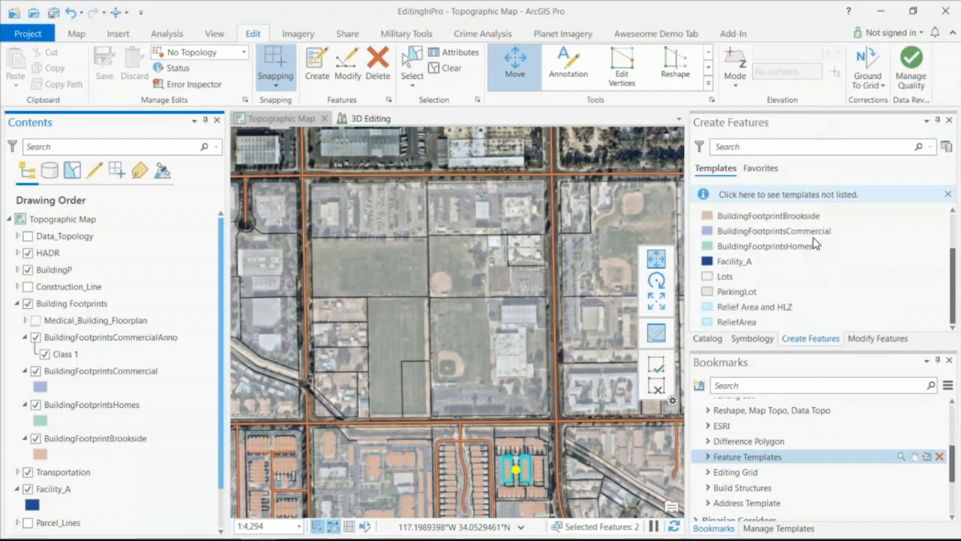
pyautogui.click(738, 305)
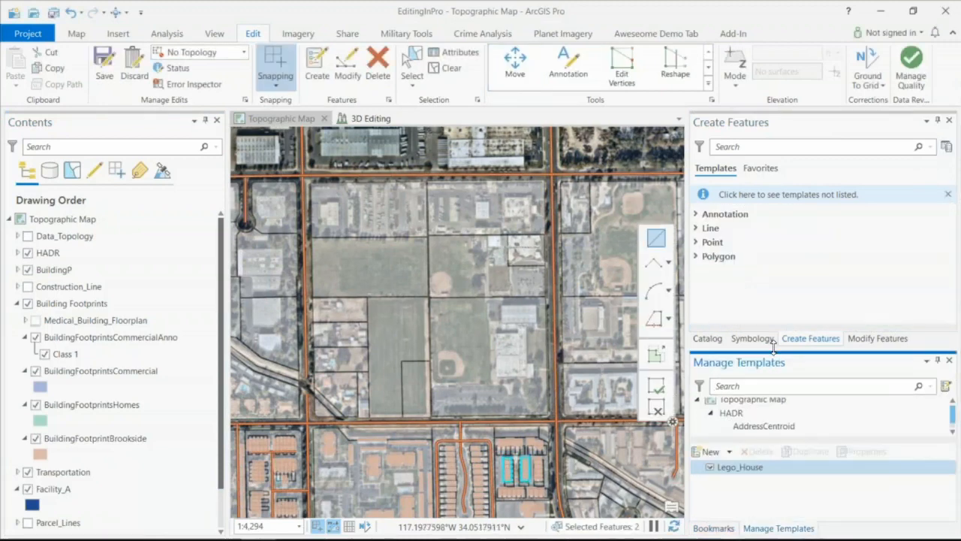
# - Display the templates belonging to the ReliefArea layer in Manage Templates
pyautogui.scroll(-5, 729, 419)
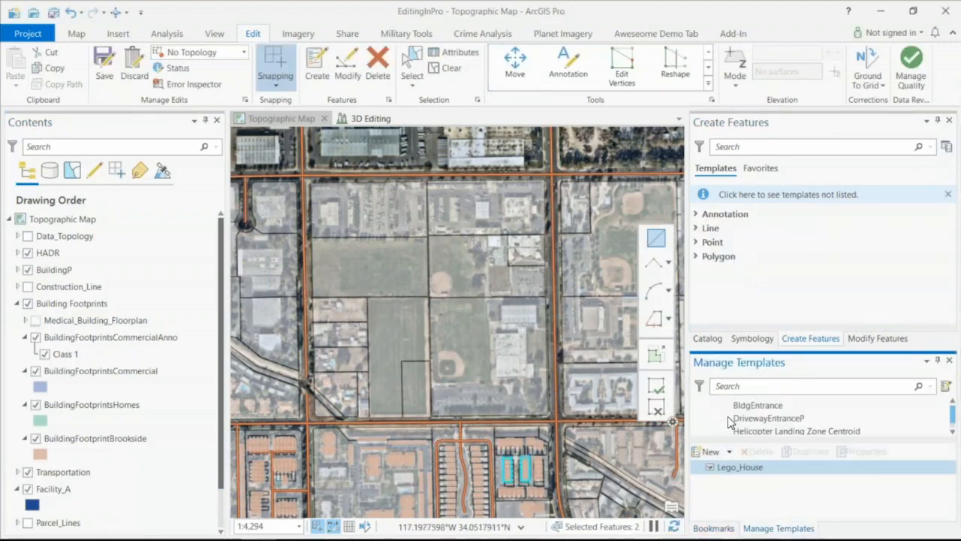
pyautogui.scroll(1, 731, 416)
pyautogui.click(740, 412)
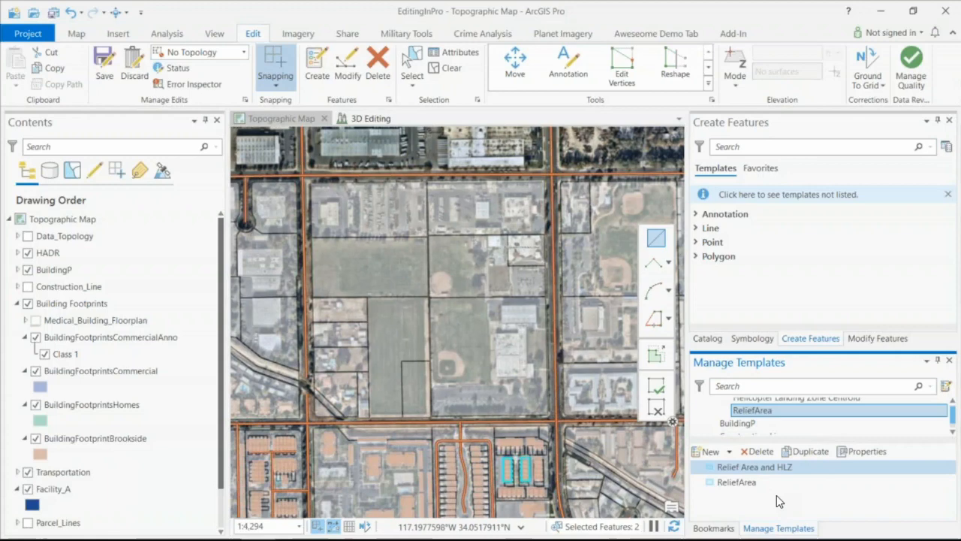
# - Review the tools and builders of the Relief Area and HLZ template, including its Helicopter Landing Zone Centroid builder, and close the properties
pyautogui.moveTo(763, 469)
pyautogui.click(856, 451)
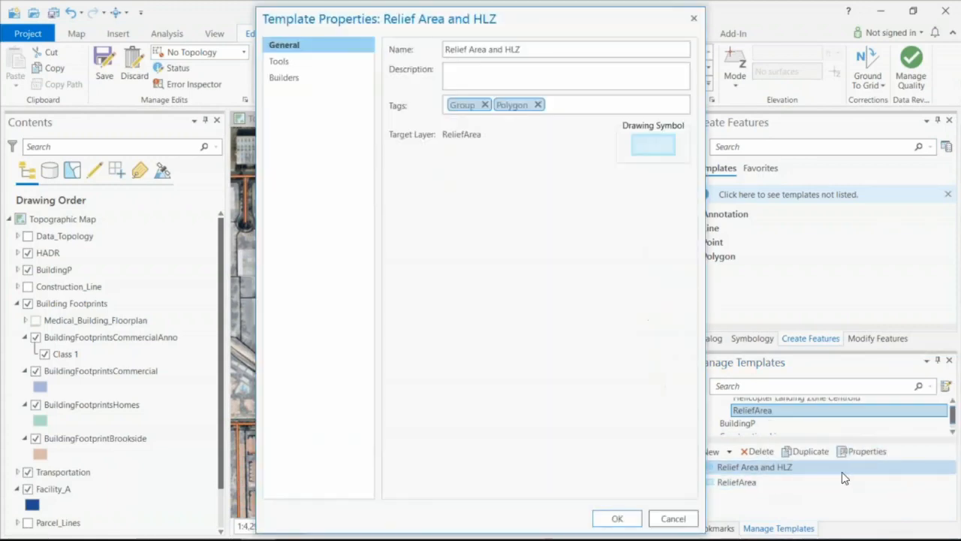
pyautogui.click(299, 62)
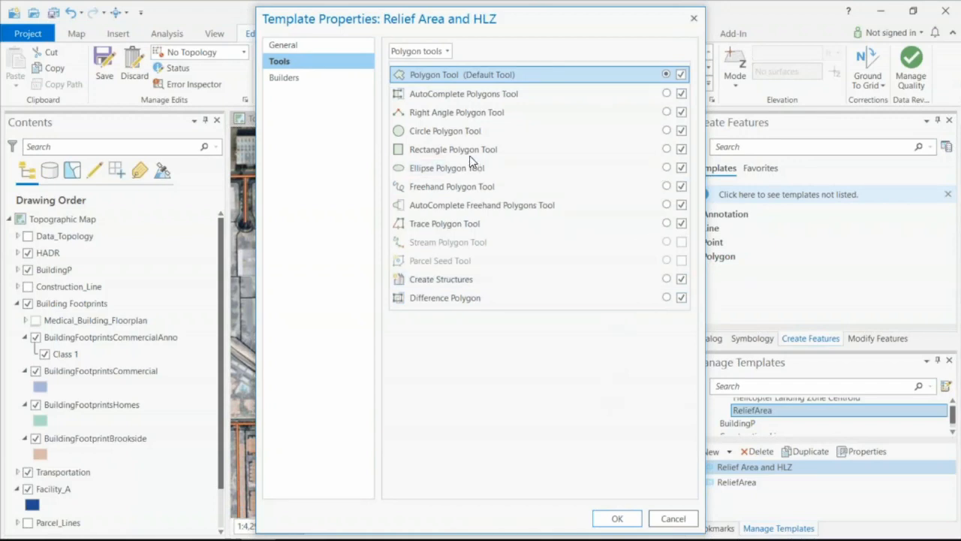
pyautogui.click(328, 79)
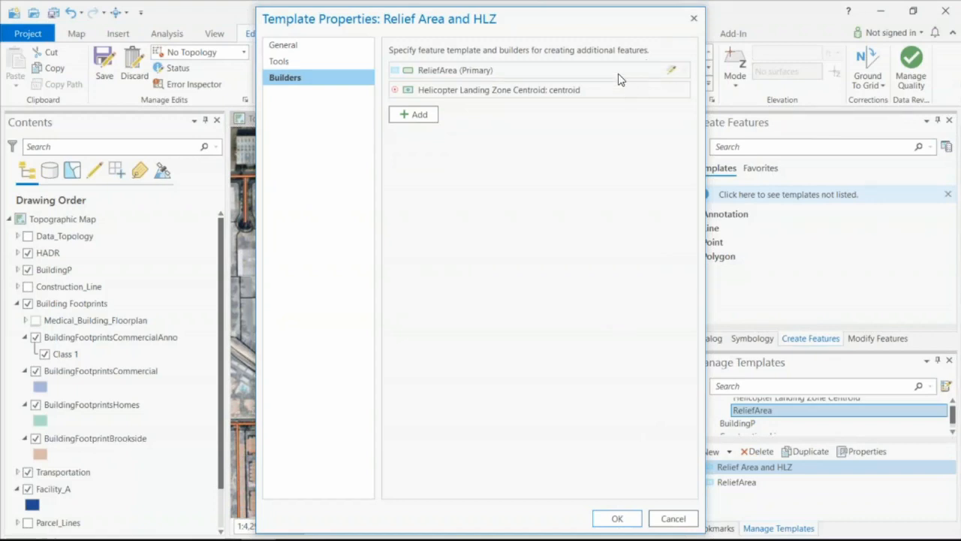
pyautogui.click(672, 90)
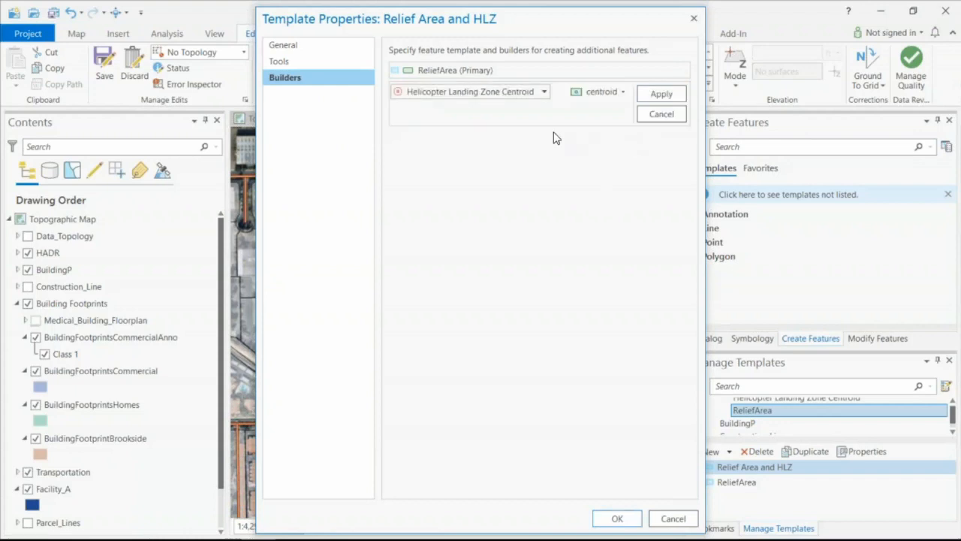
pyautogui.click(586, 96)
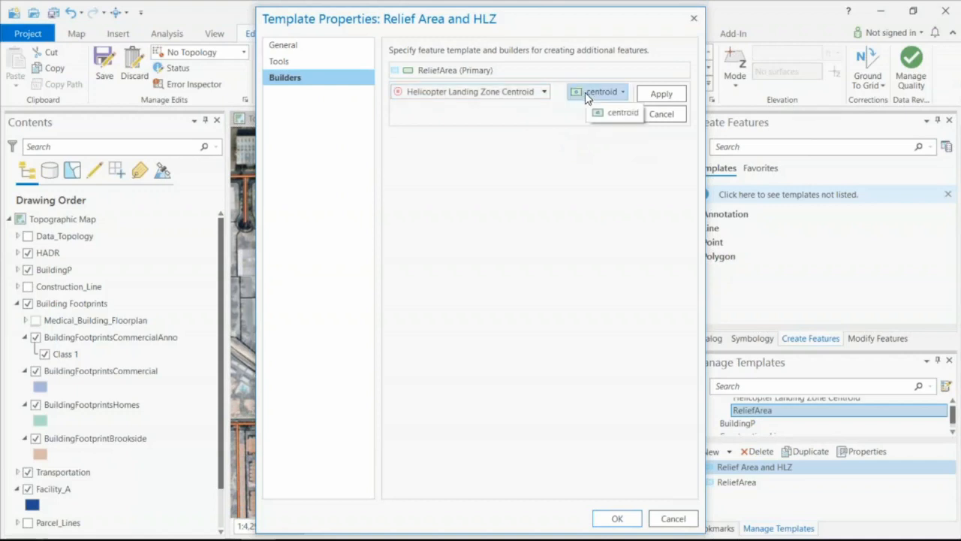
pyautogui.click(614, 522)
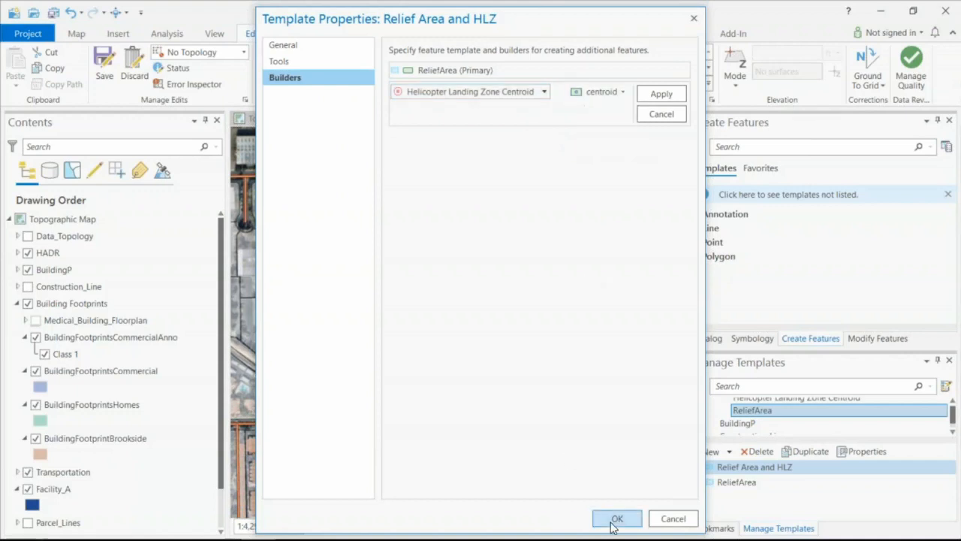
# - Create a relief area about 310 ft wide over the sports field parcel with the Relief Area and HLZ template, then clear the selection
pyautogui.click(694, 258)
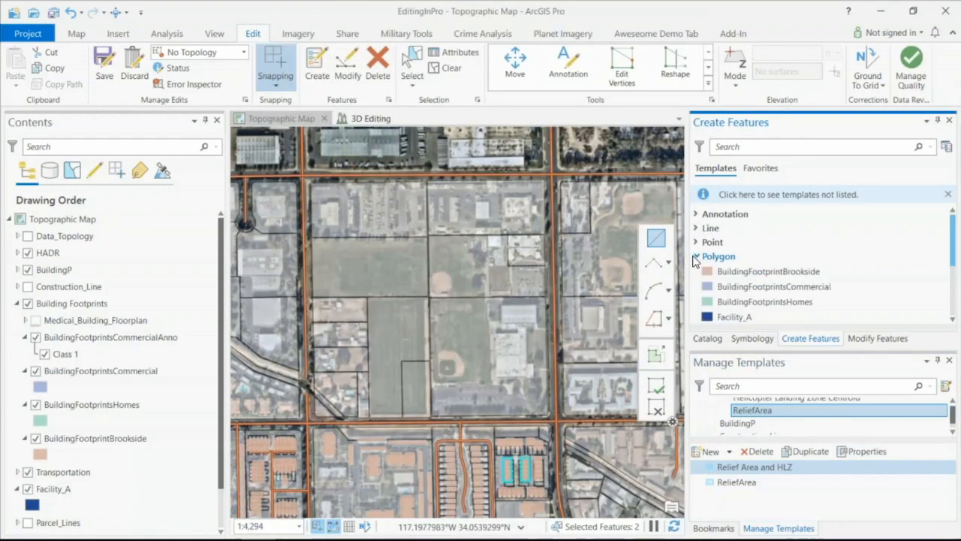
pyautogui.click(713, 282)
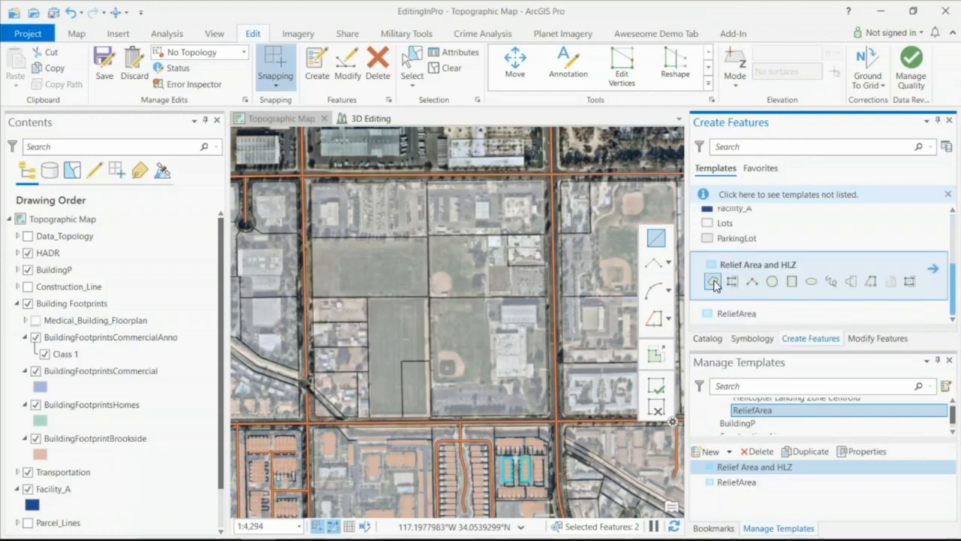
pyautogui.scroll(2, 363, 294)
pyautogui.click(362, 292)
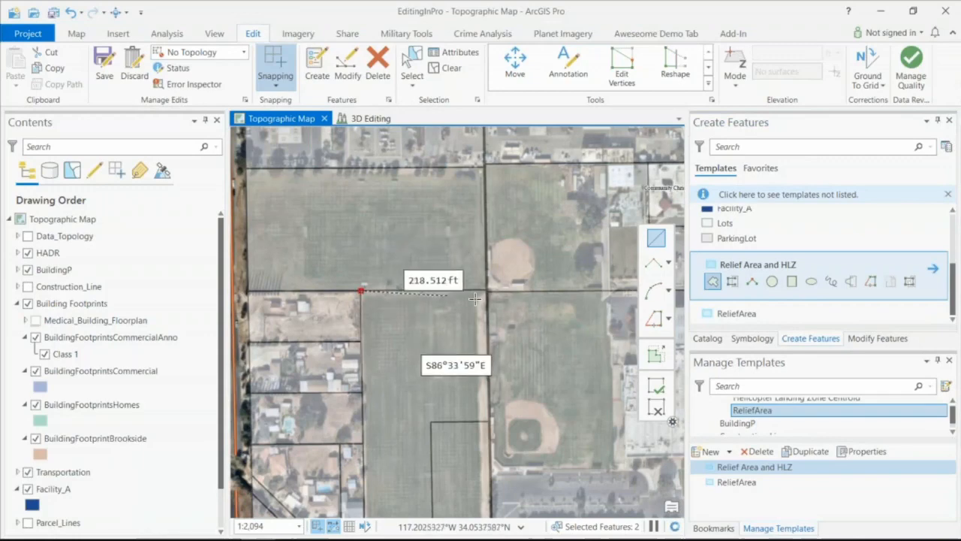
pyautogui.click(486, 291)
pyautogui.scroll(-1, 481, 436)
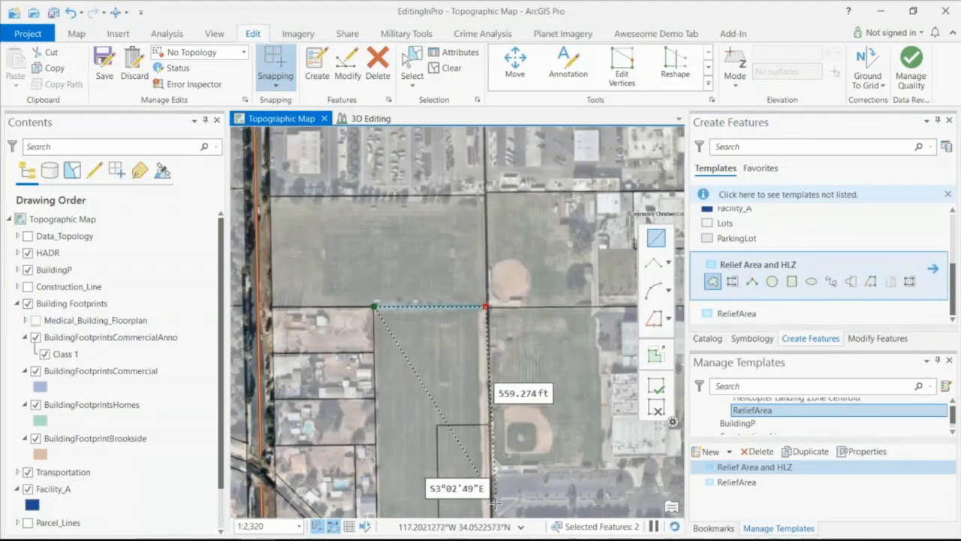
pyautogui.scroll(-2, 485, 488)
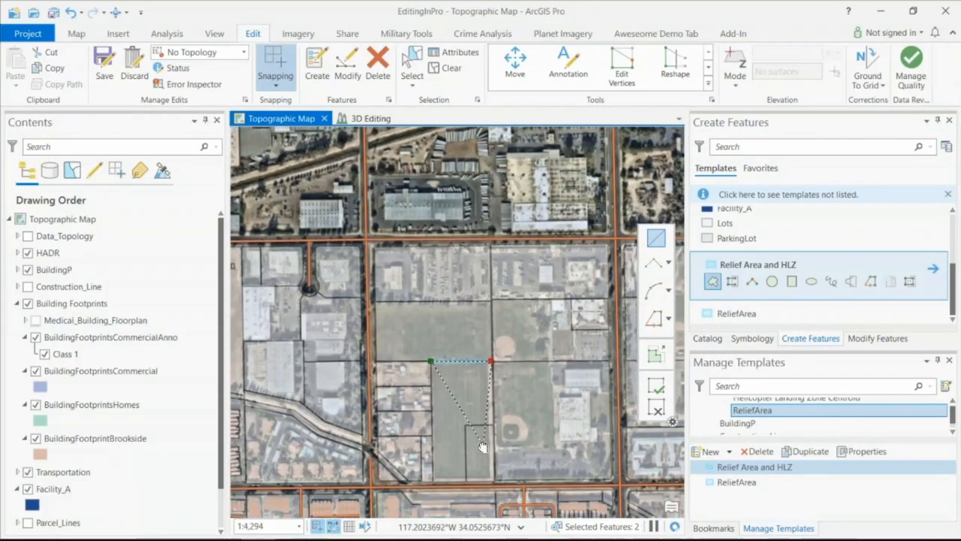
pyautogui.click(492, 483)
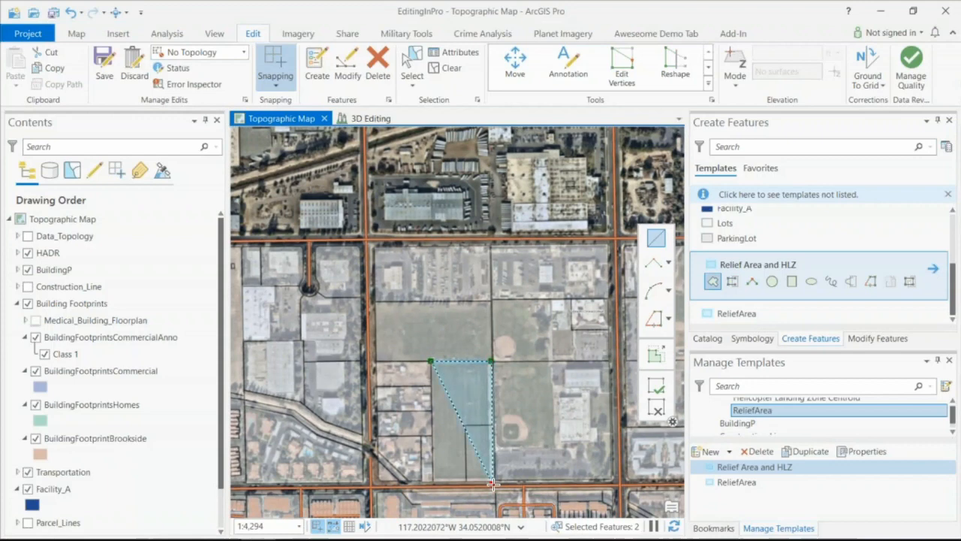
pyautogui.doubleClick(432, 482)
pyautogui.scroll(2, 485, 427)
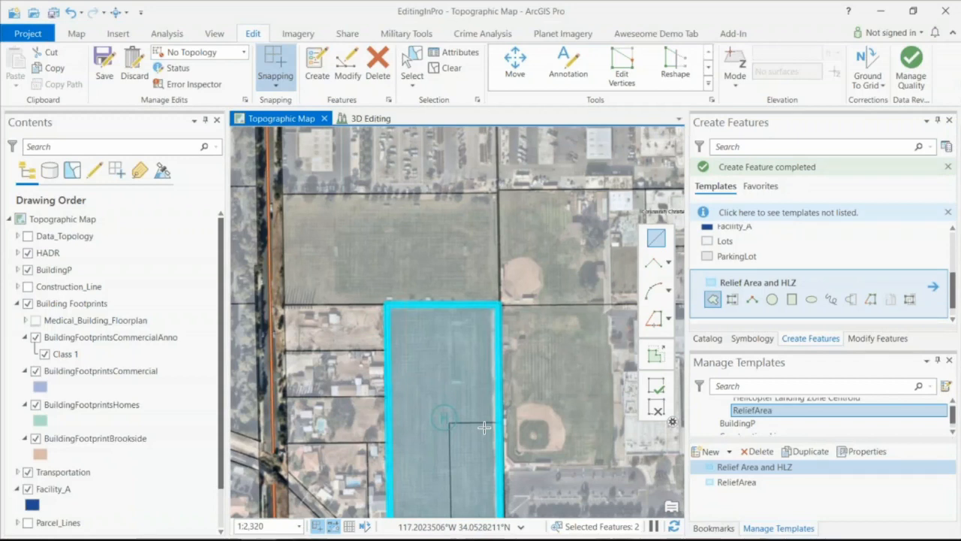
pyautogui.click(451, 68)
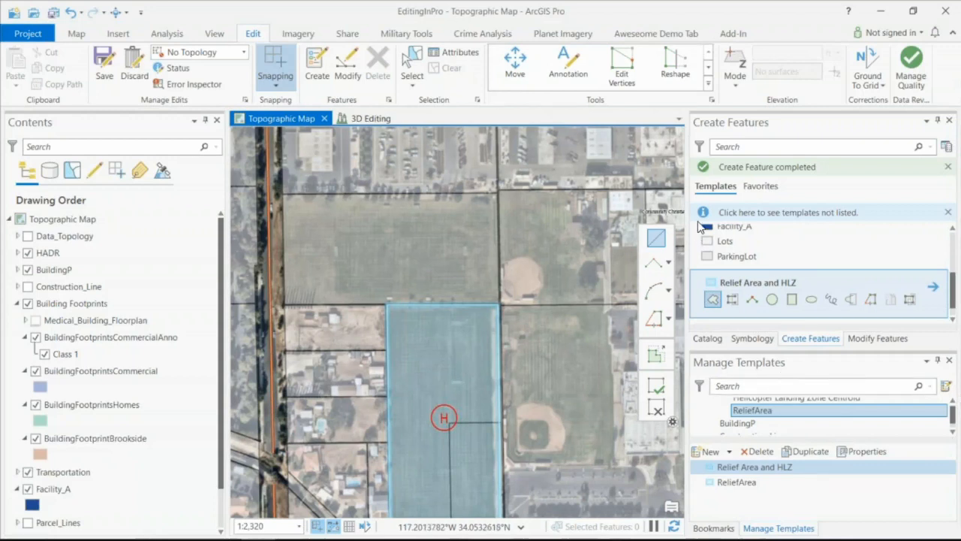
# - Expand the point templates and zoom the map to the Address Template bookmark
pyautogui.scroll(3, 811, 240)
pyautogui.click(697, 260)
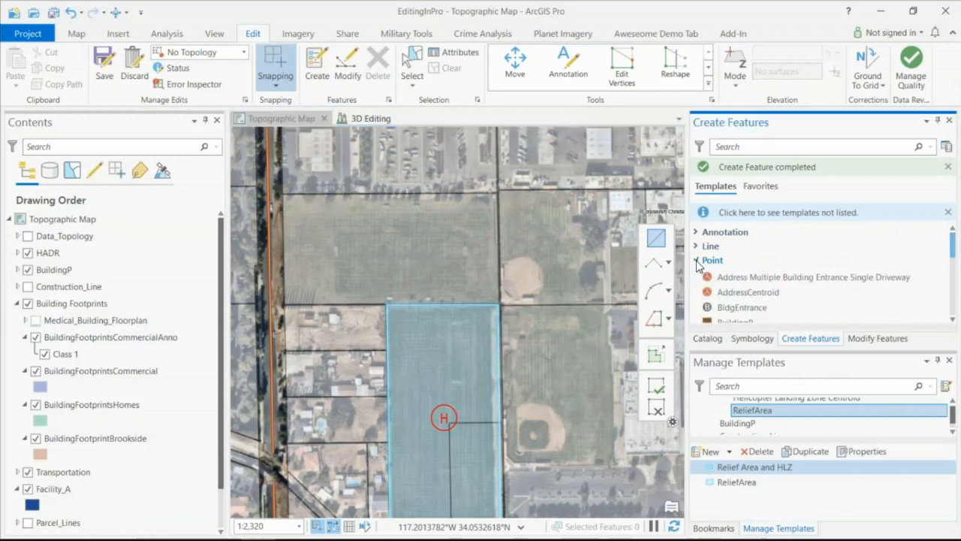
pyautogui.click(717, 526)
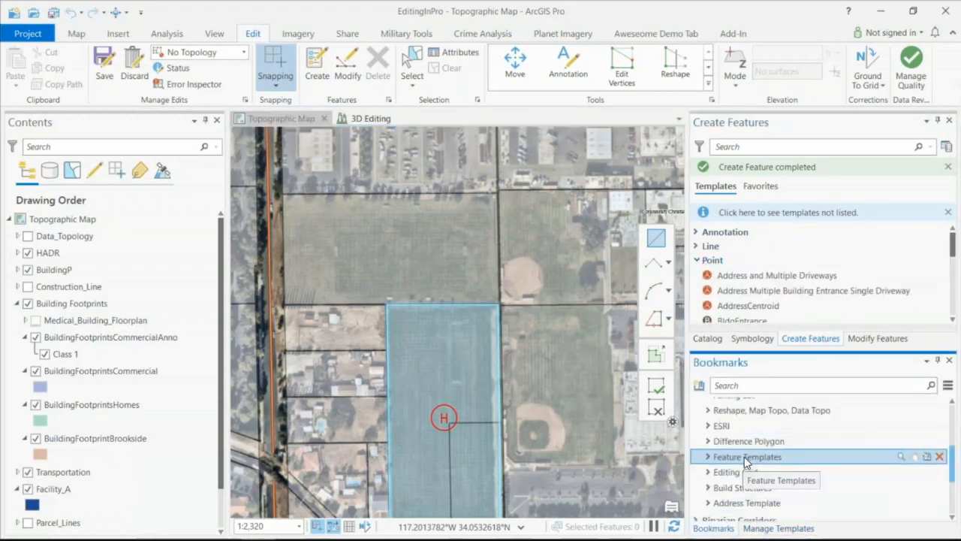
pyautogui.click(747, 502)
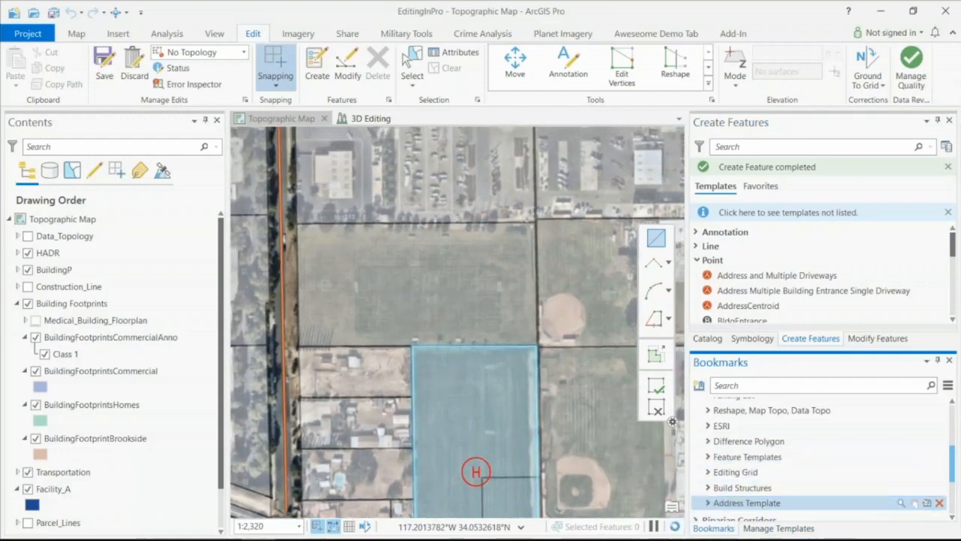
pyautogui.scroll(-1, 24, 492)
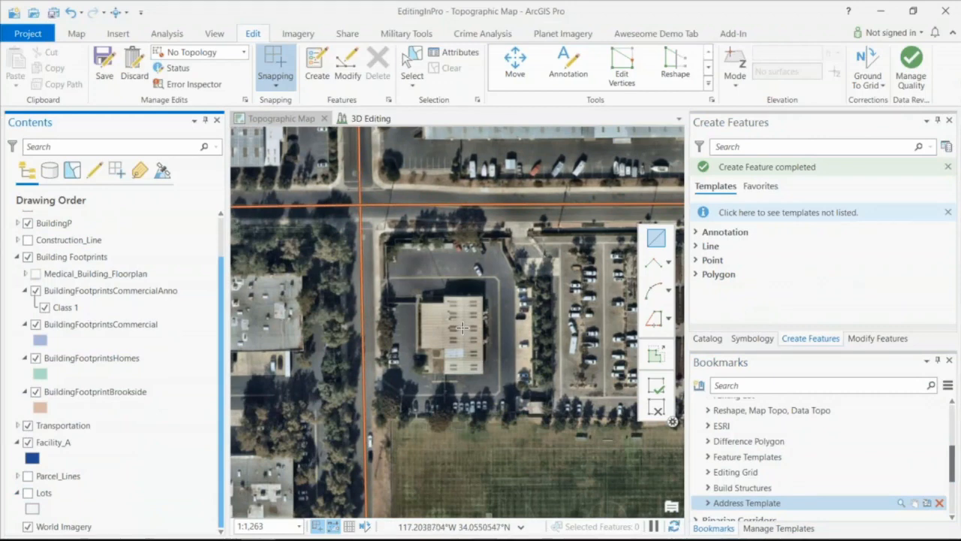
# - Activate the Address and Multiple Driveways point template and open Manage Templates to view the HADR layers
pyautogui.click(696, 260)
pyautogui.scroll(-1, 699, 264)
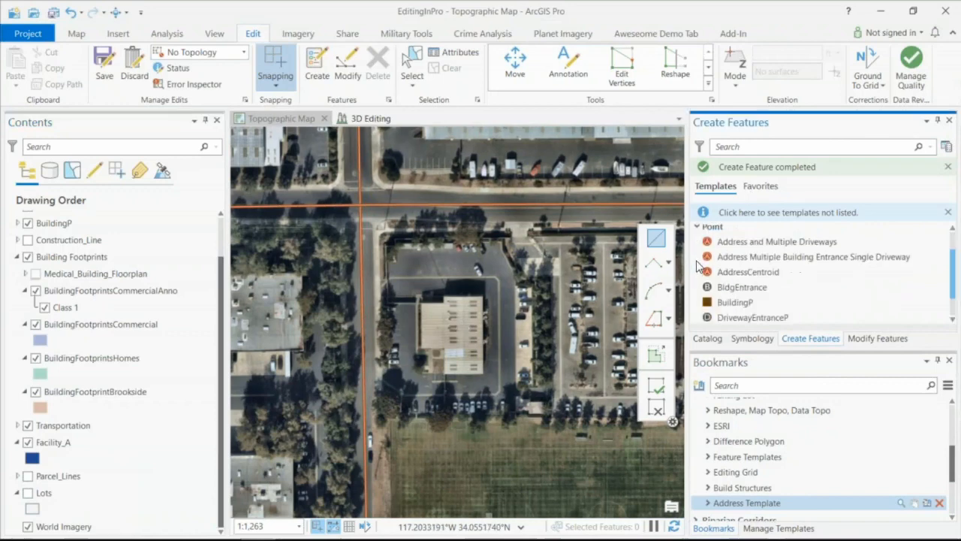
pyautogui.moveTo(736, 263)
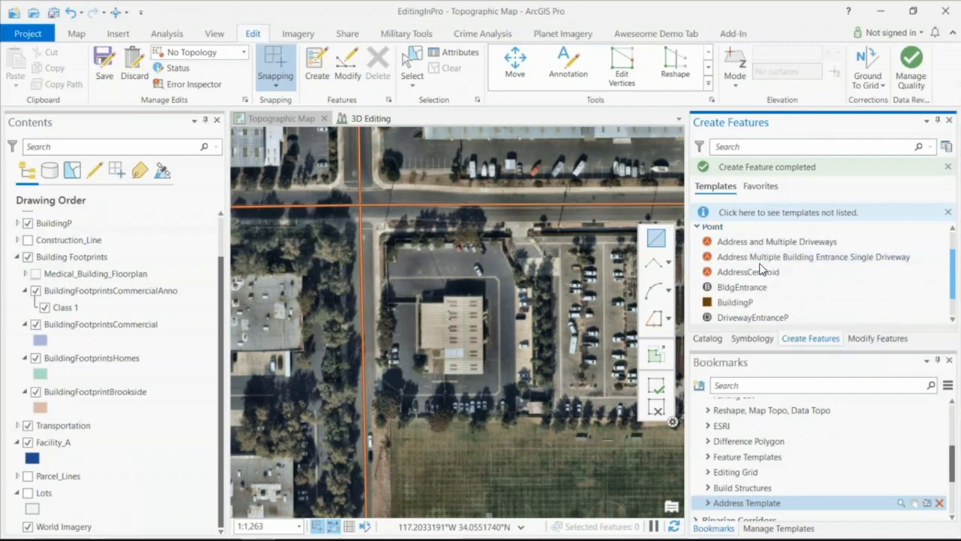
pyautogui.click(759, 243)
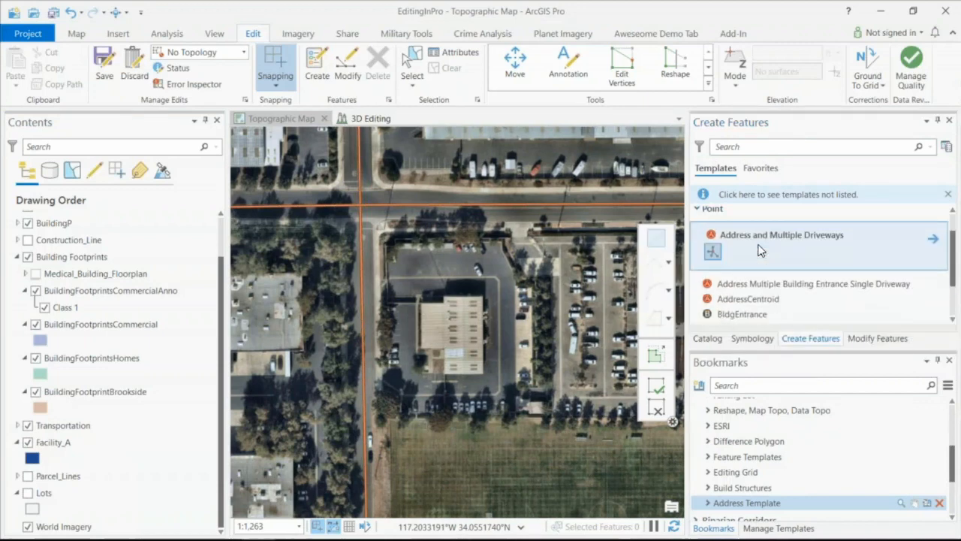
pyautogui.click(712, 253)
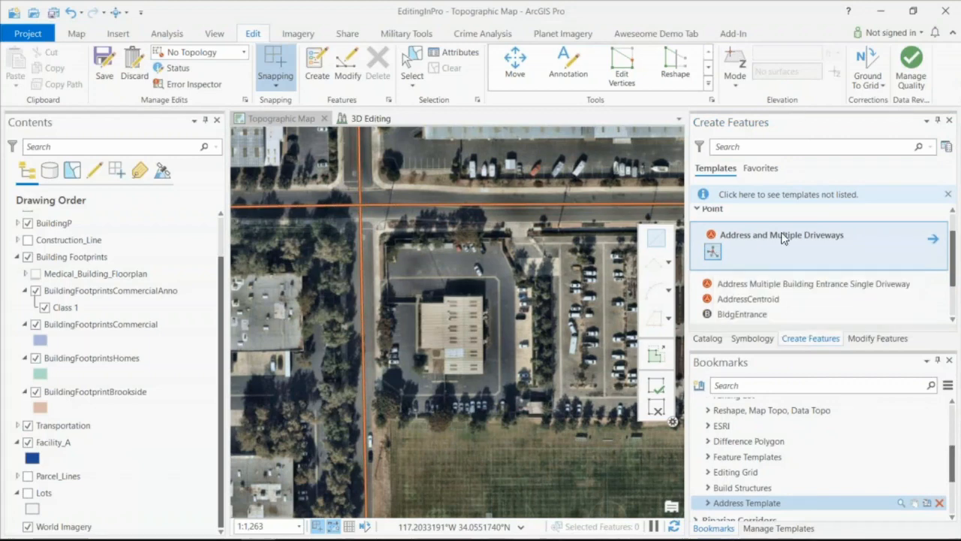
pyautogui.click(946, 147)
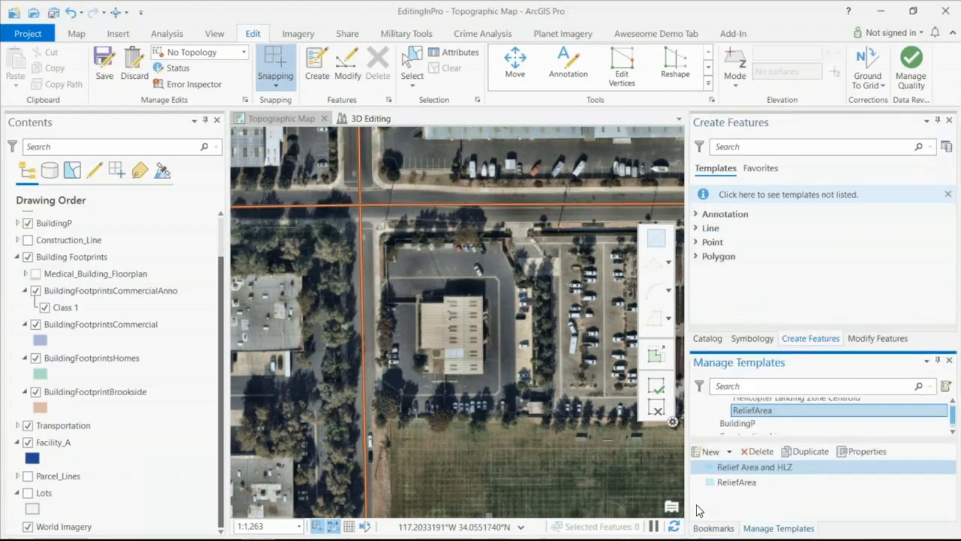
pyautogui.scroll(3, 731, 421)
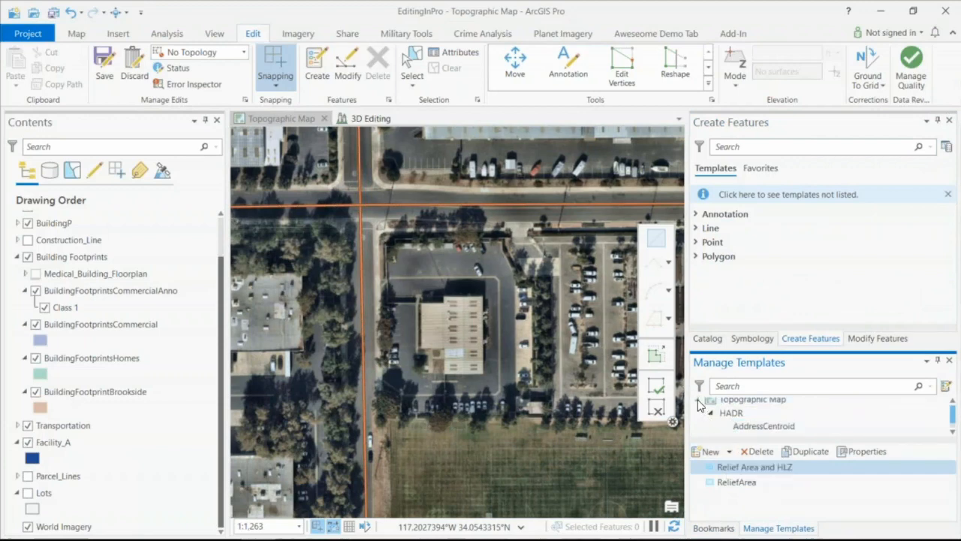
# - Place an address point on the building with three driveway entrance points around it, and clear the selection
pyautogui.click(459, 328)
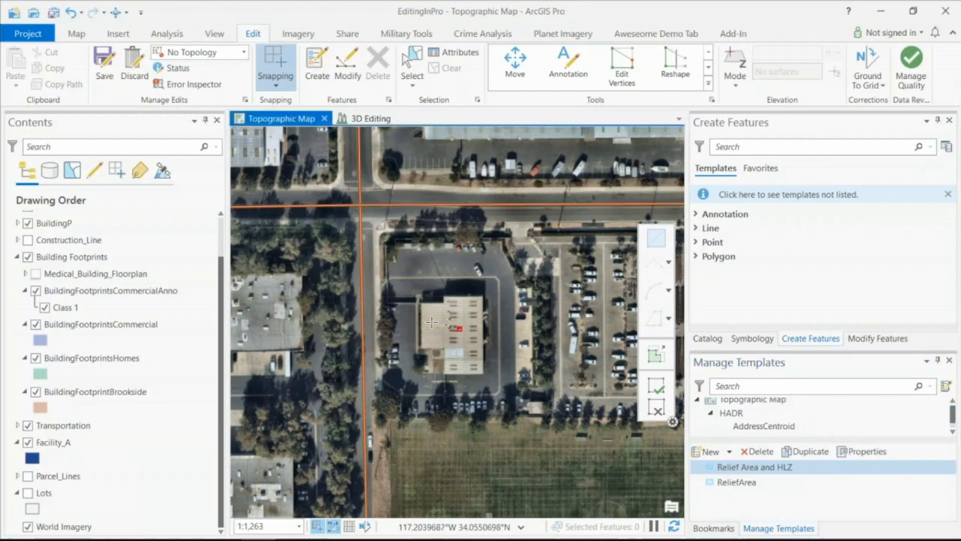
pyautogui.click(383, 287)
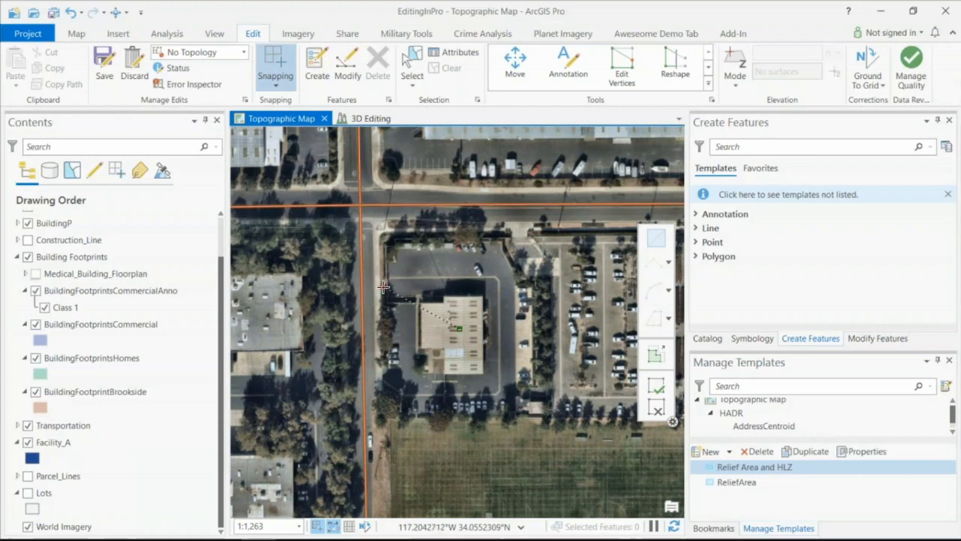
pyautogui.click(383, 376)
pyautogui.doubleClick(525, 396)
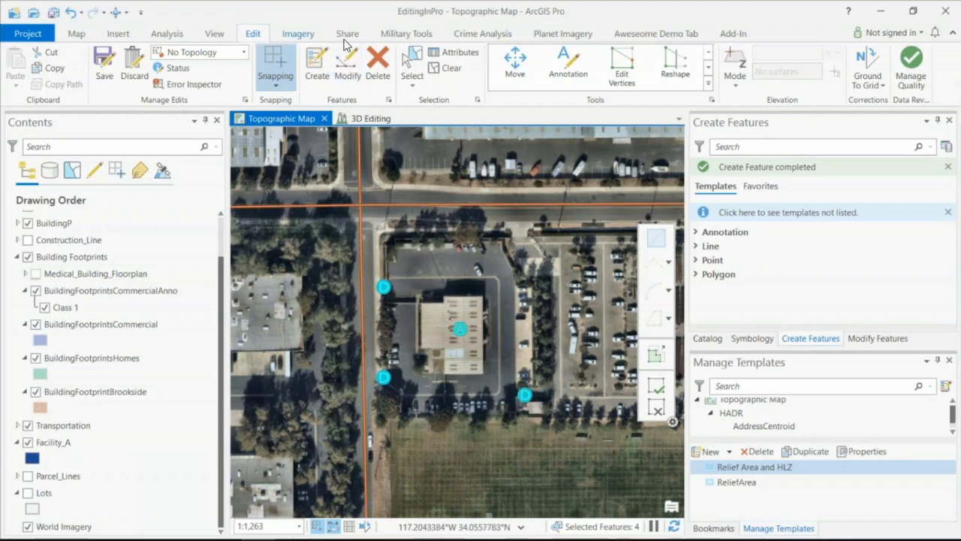
pyautogui.click(451, 67)
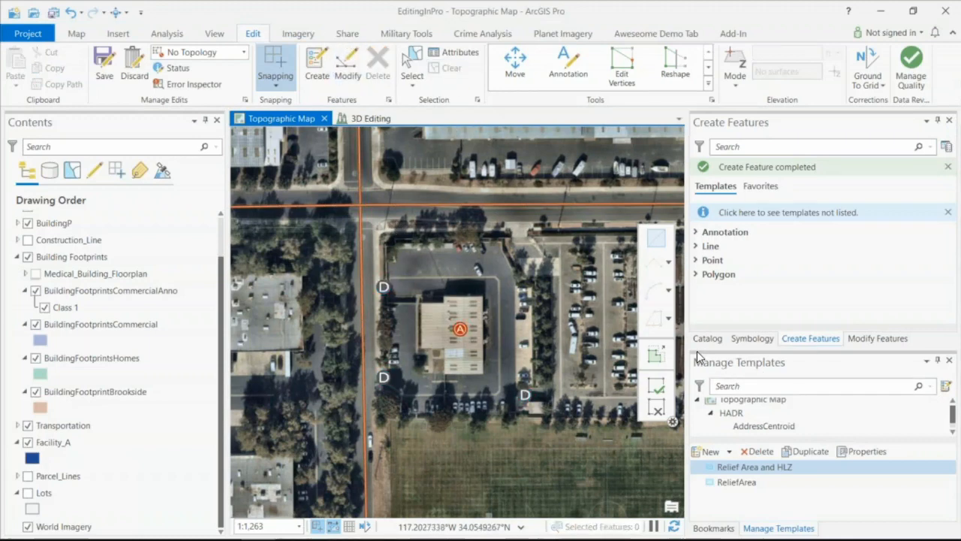
# - Zoom to the Difference Polygon bookmark and activate the Facility_A polygon template
pyautogui.click(713, 528)
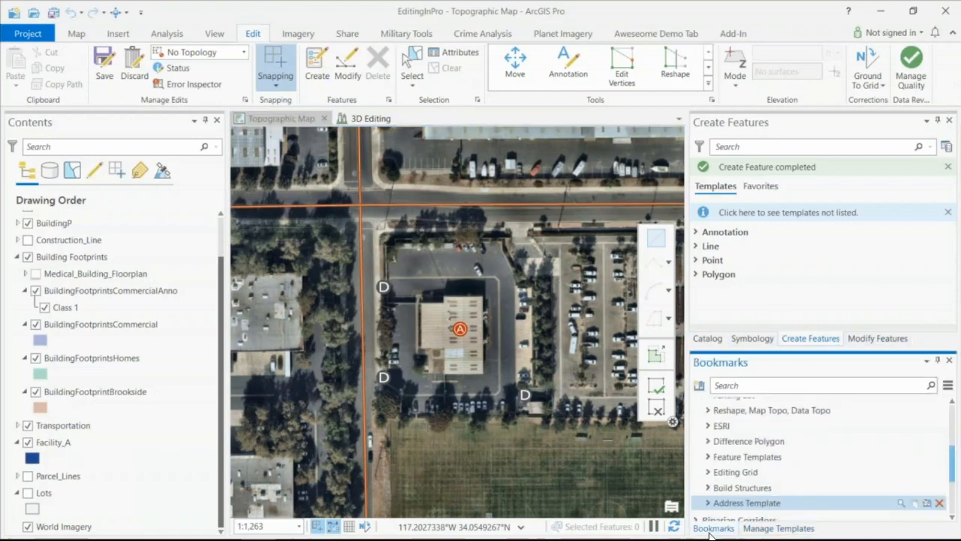
pyautogui.click(732, 441)
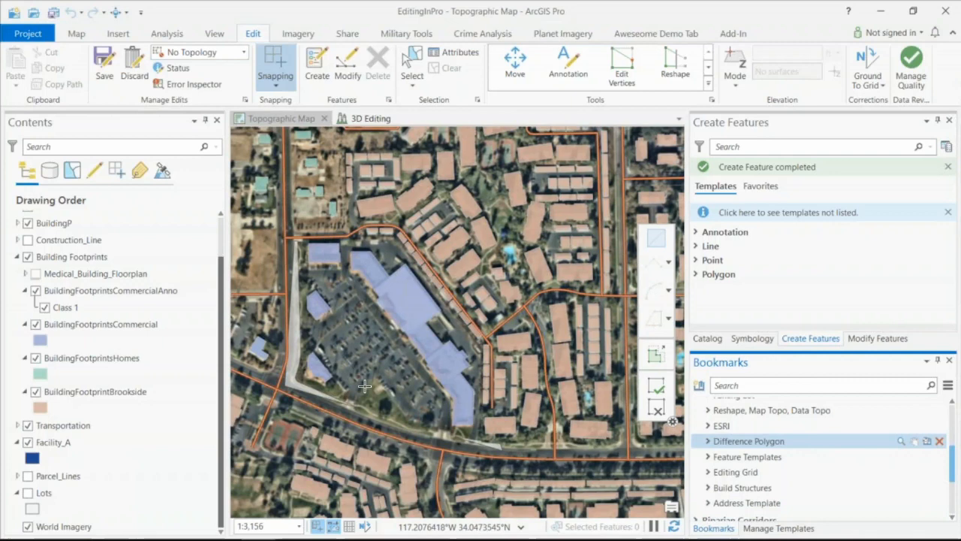
pyautogui.scroll(1, 364, 386)
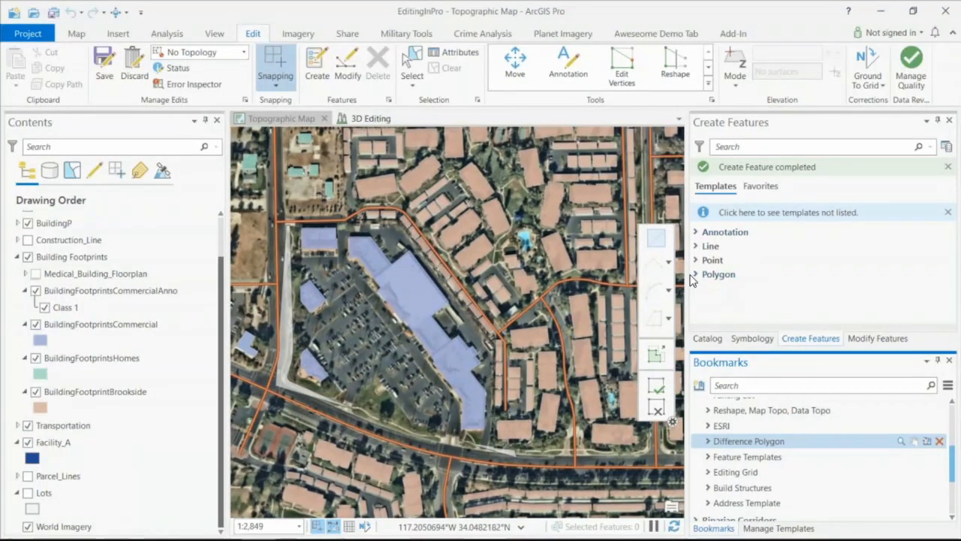
pyautogui.click(695, 275)
pyautogui.scroll(-3, 814, 271)
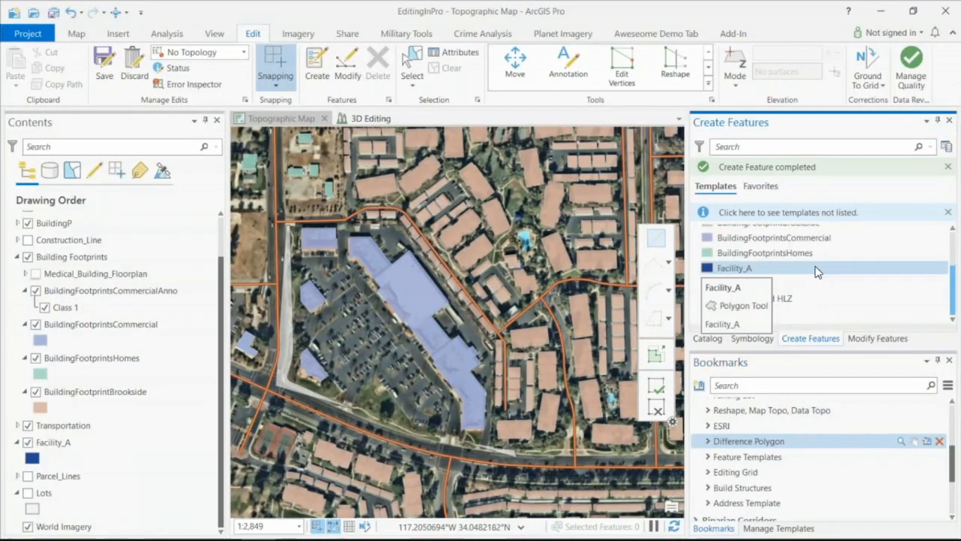
pyautogui.click(742, 272)
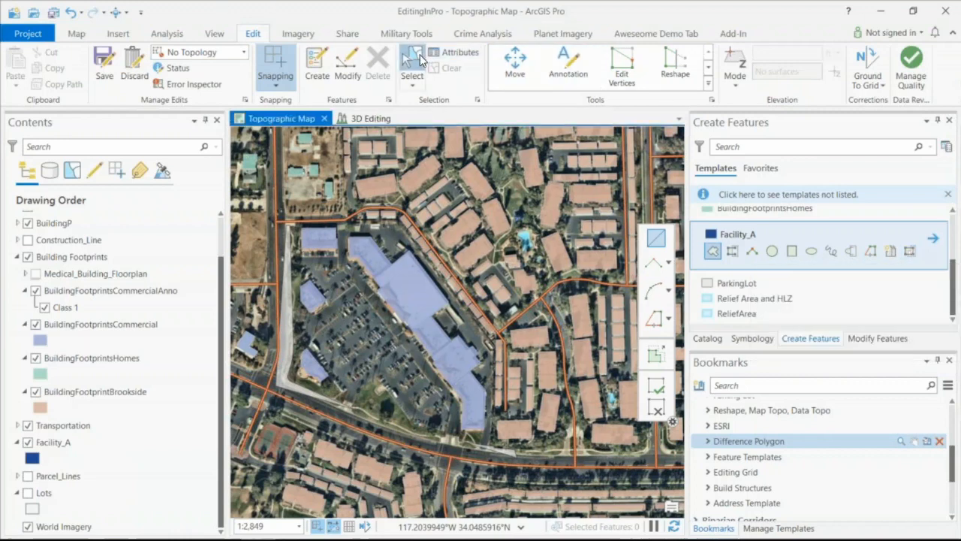
# - Draw a Facility_A polygon around the shopping center lot with the Difference Polygon tool, excluding the commercial building footprints
pyautogui.click(416, 61)
pyautogui.scroll(1, 457, 433)
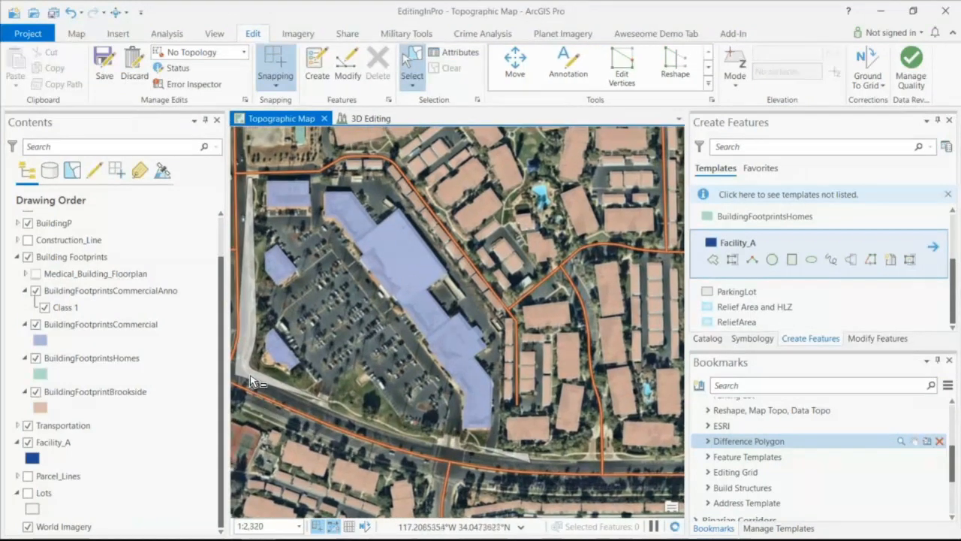
pyautogui.click(344, 396)
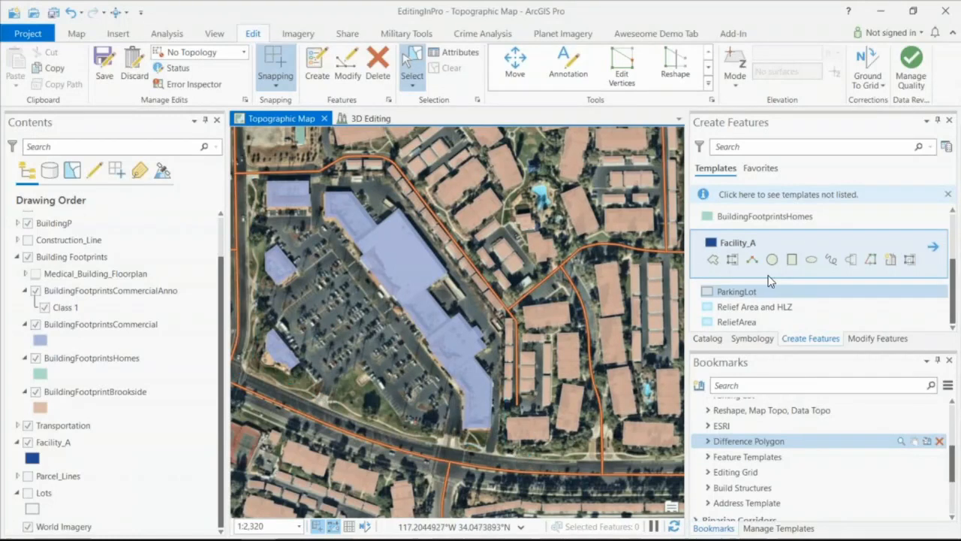
pyautogui.click(910, 260)
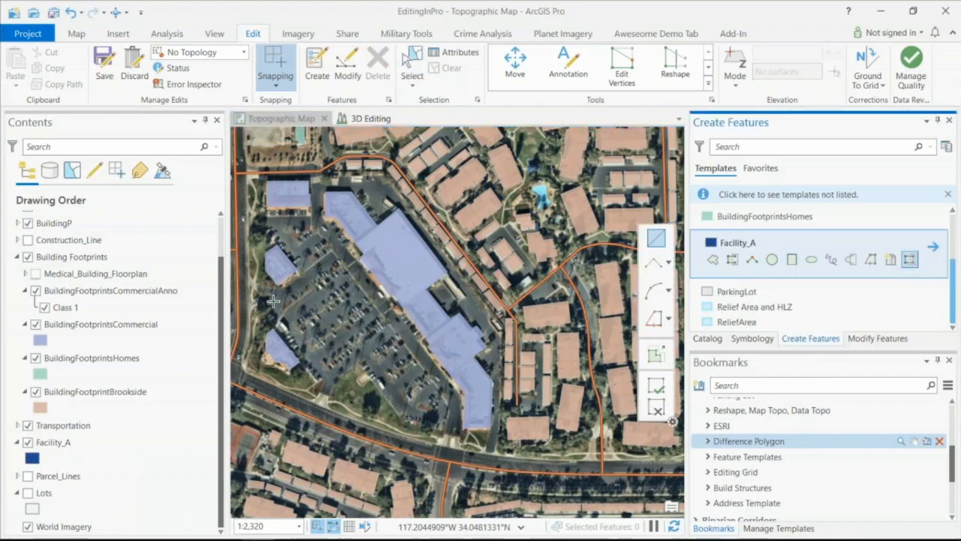
pyautogui.click(247, 179)
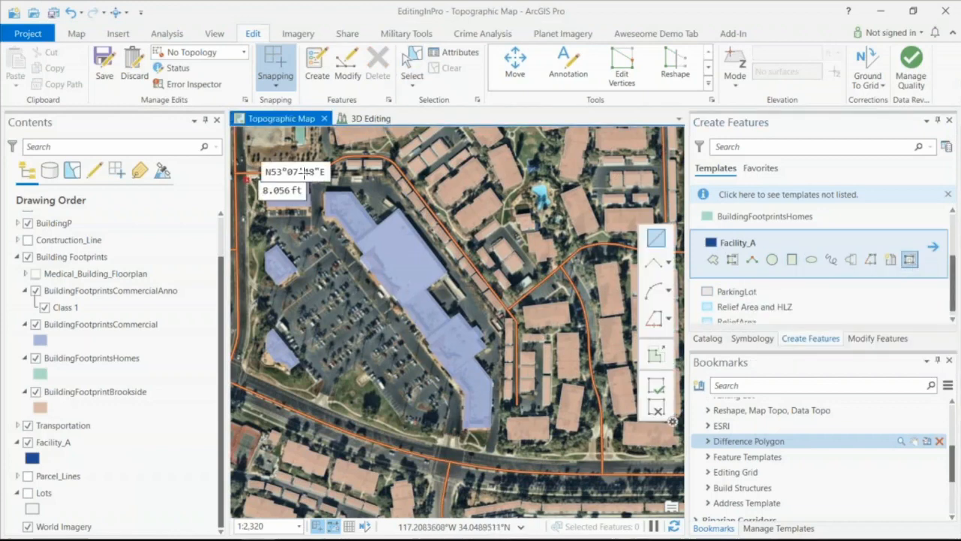
pyautogui.click(383, 179)
pyautogui.click(501, 325)
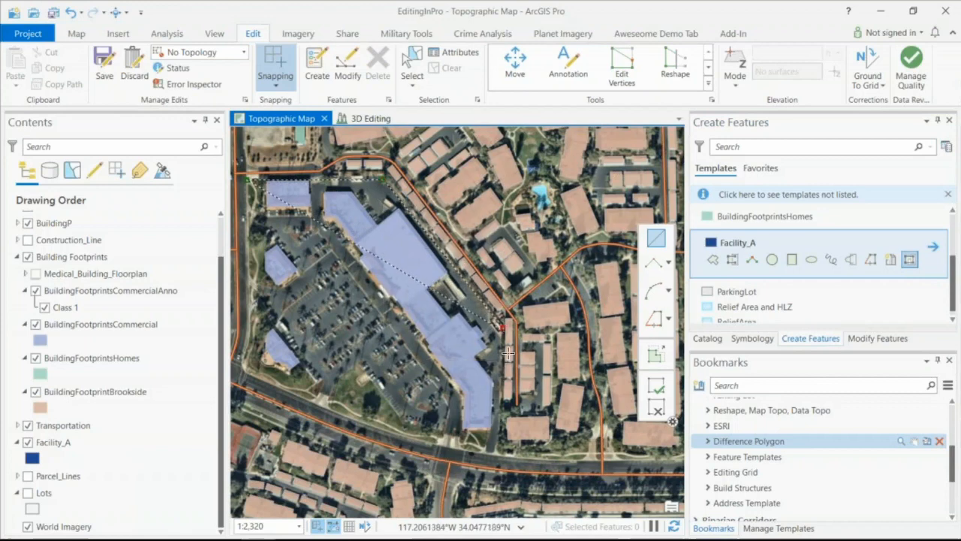
pyautogui.click(496, 453)
pyautogui.doubleClick(245, 367)
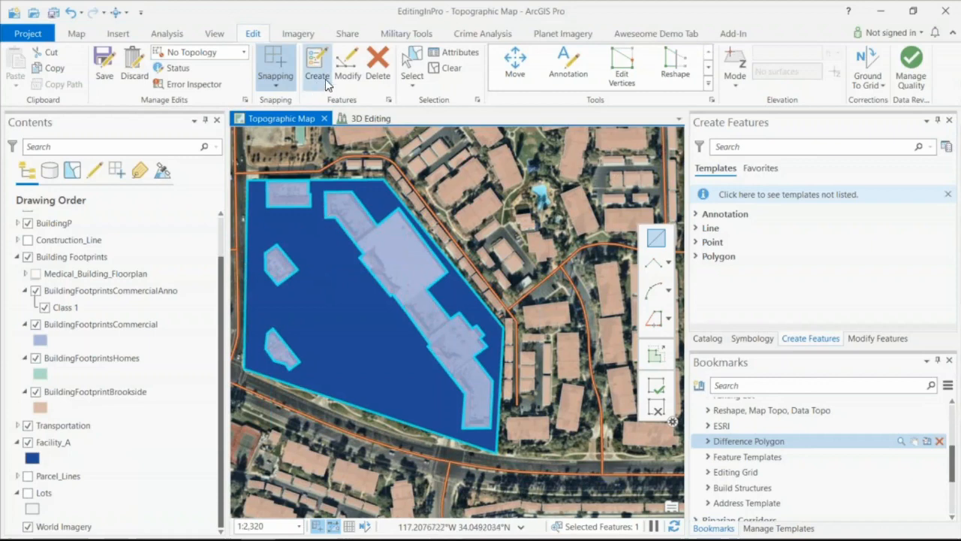
# - Inspect the new Facility_A polygon's boundary and building cutouts with Edit Vertices, and return to the feature templates
pyautogui.click(606, 65)
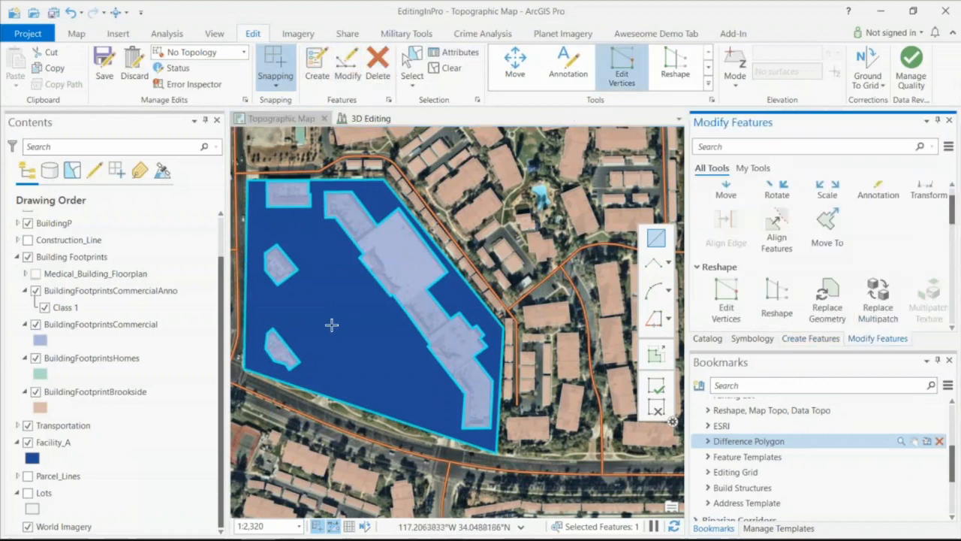
pyautogui.scroll(4, 291, 192)
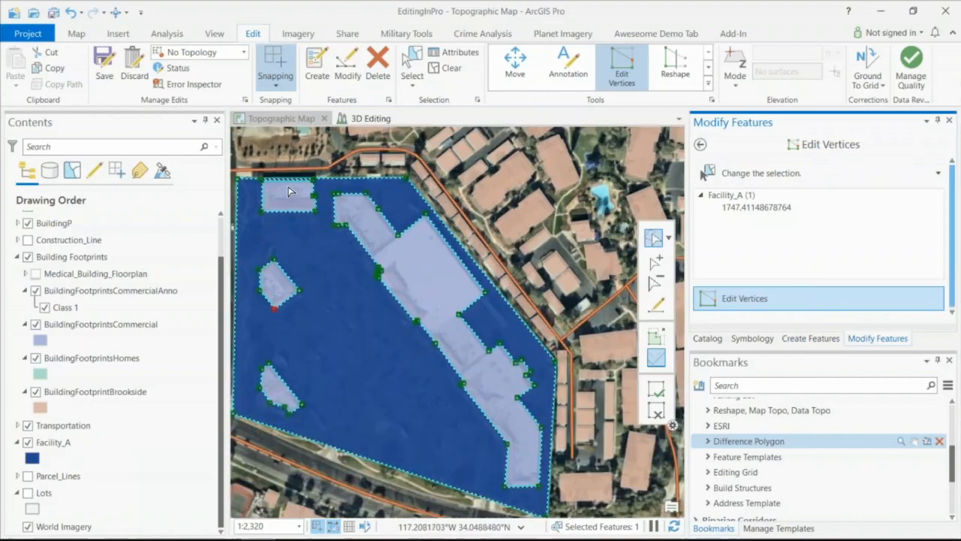
pyautogui.scroll(-3, 348, 320)
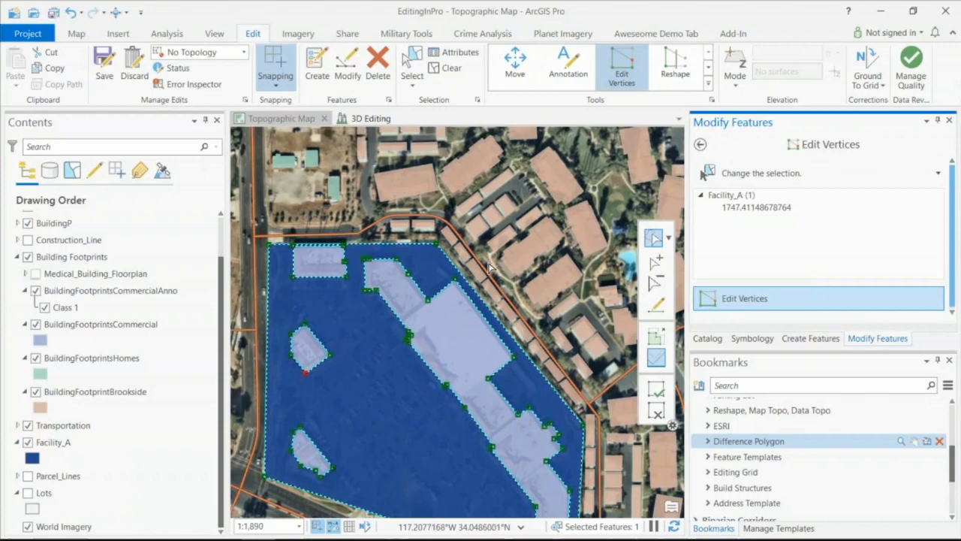
pyautogui.click(700, 144)
pyautogui.click(808, 339)
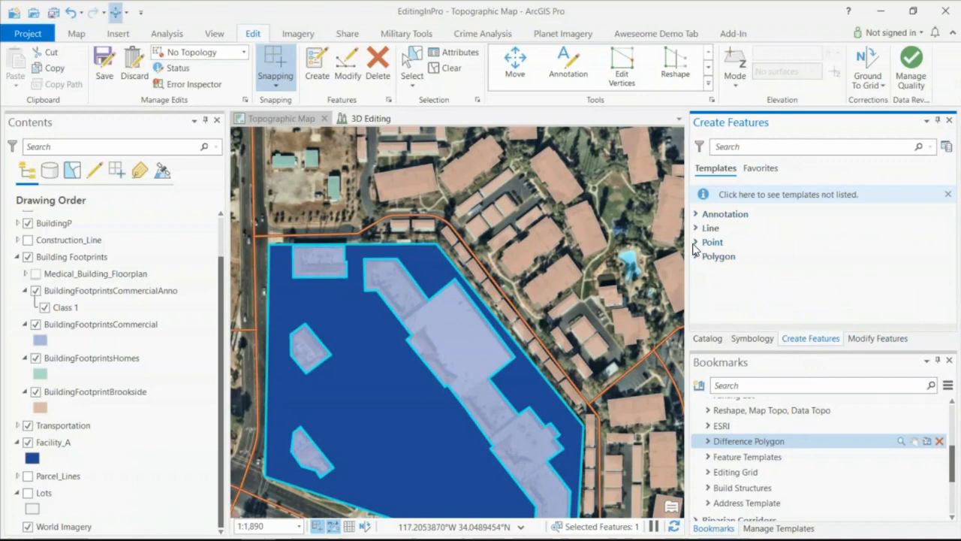
# - Expand the point templates and zoom the map to the Build Structures bookmark
pyautogui.click(712, 242)
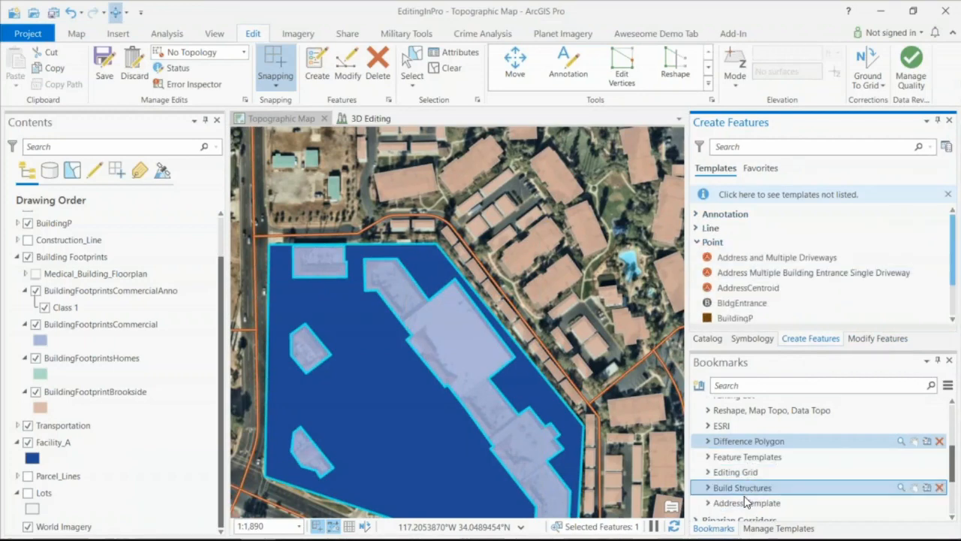
pyautogui.click(740, 487)
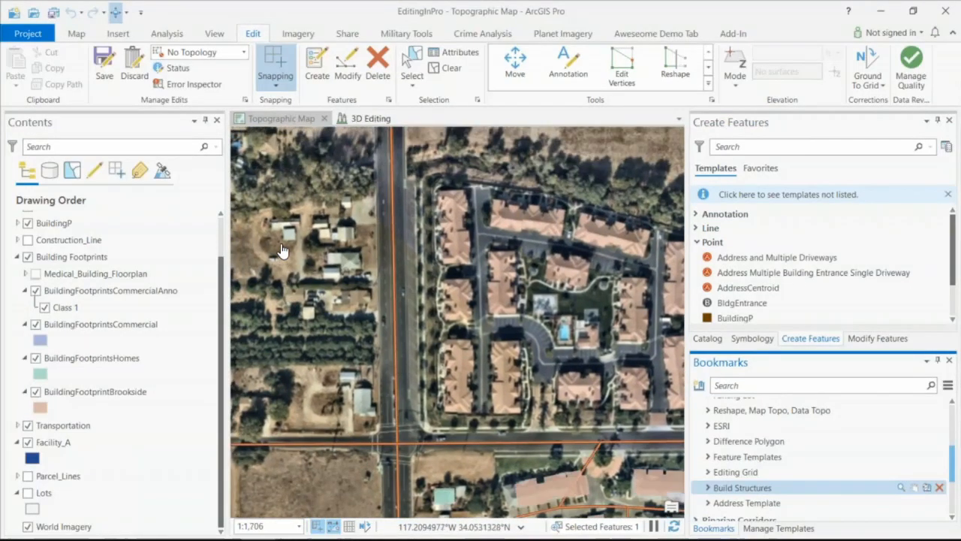
# - Look through the point templates, including BuildingP and BldgEntrance, and collapse the point group
pyautogui.click(697, 243)
pyautogui.click(697, 243)
pyautogui.scroll(-2, 697, 244)
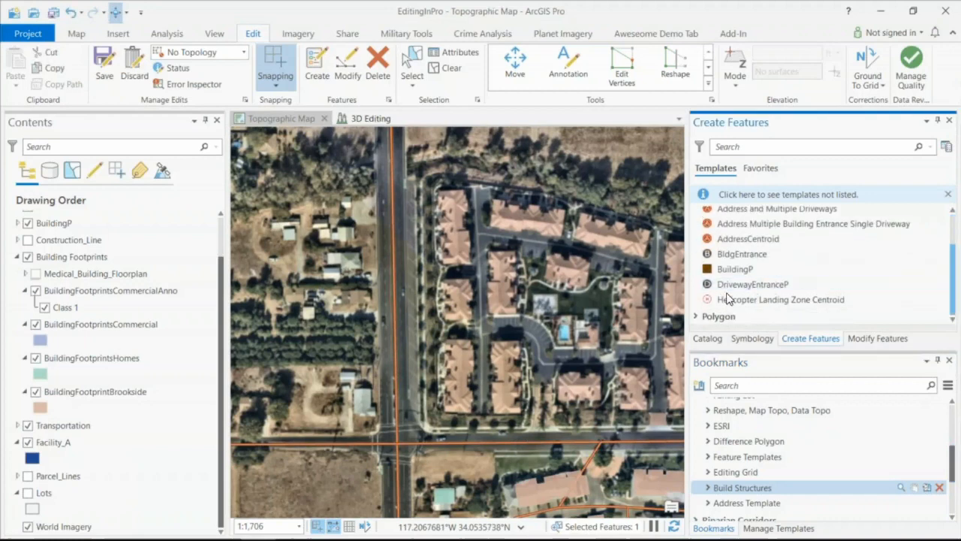
pyautogui.click(732, 270)
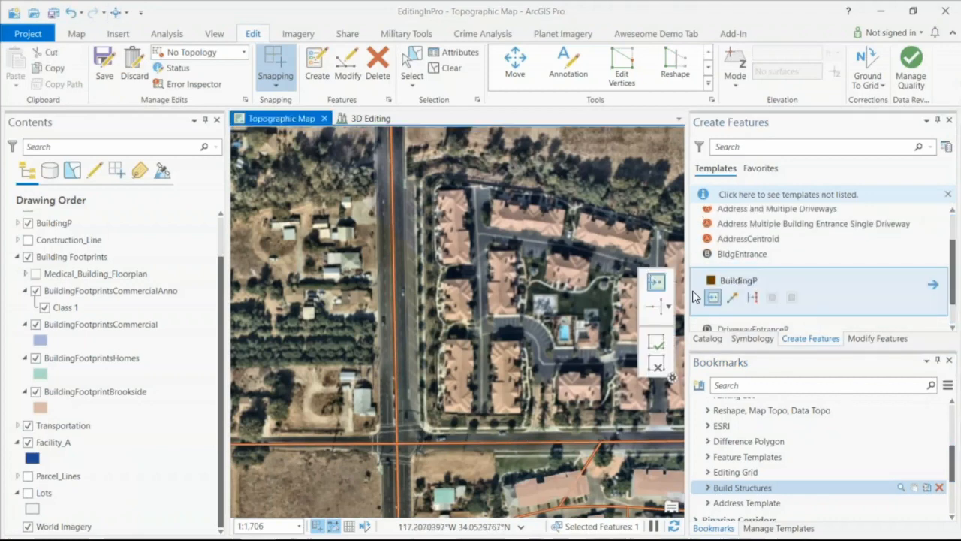
pyautogui.scroll(2, 703, 249)
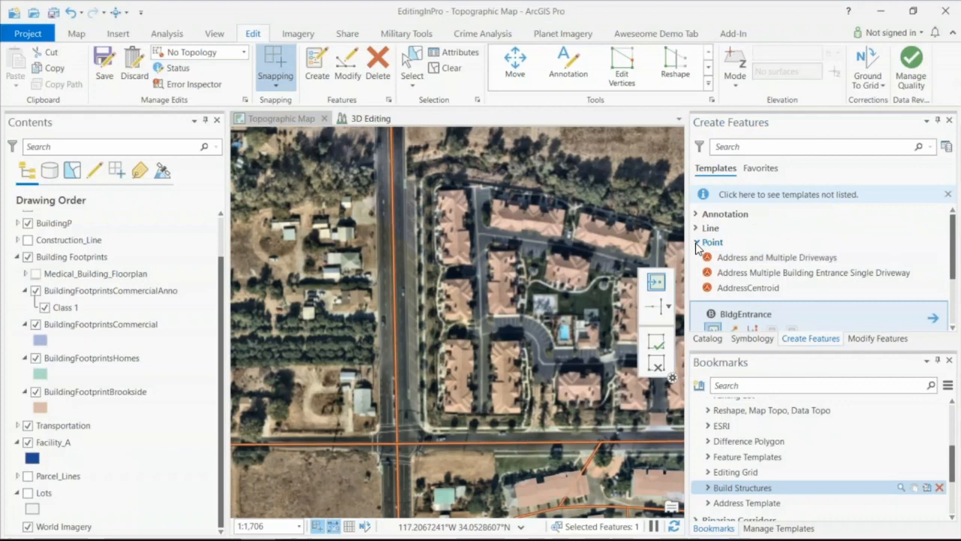
pyautogui.click(697, 243)
pyautogui.click(697, 243)
pyautogui.scroll(-2, 697, 249)
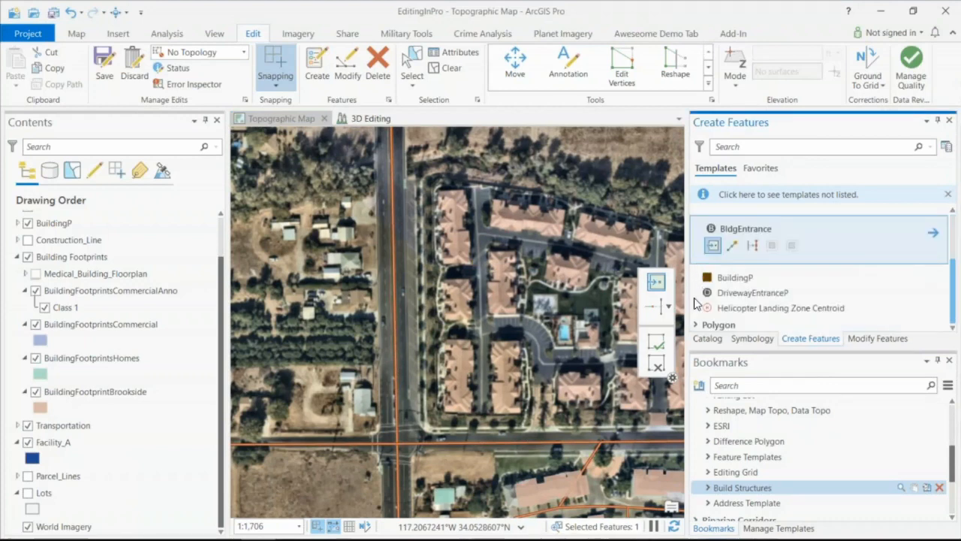
pyautogui.scroll(2, 695, 302)
pyautogui.click(697, 243)
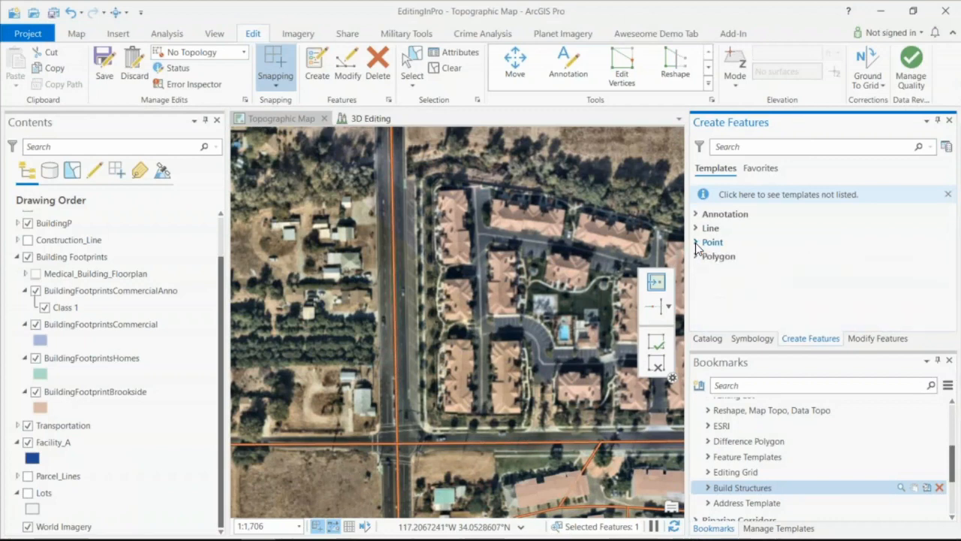
# - Start the Create Structures tool for the BuildingFootprintsHomes polygon template and review its area thresholds, attribution fields and options
pyautogui.click(697, 257)
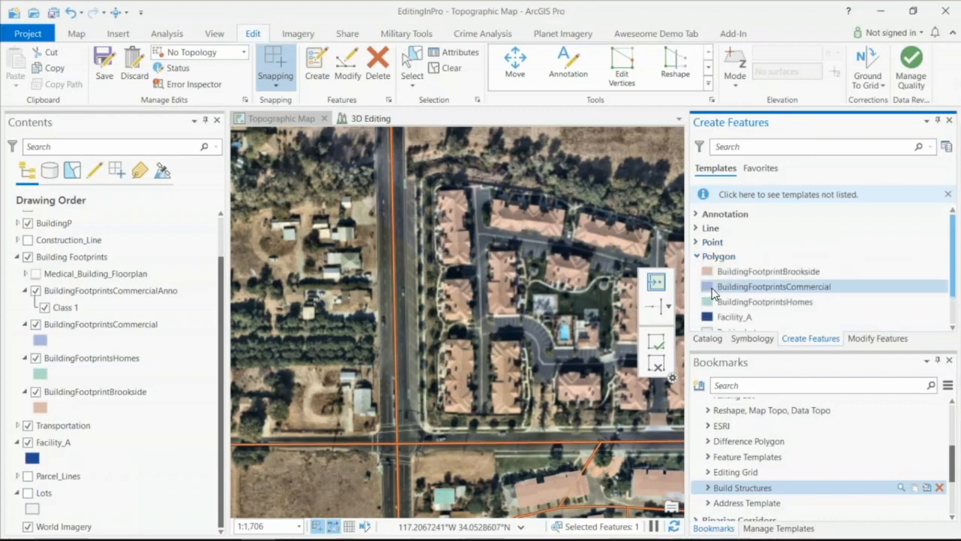
pyautogui.click(727, 308)
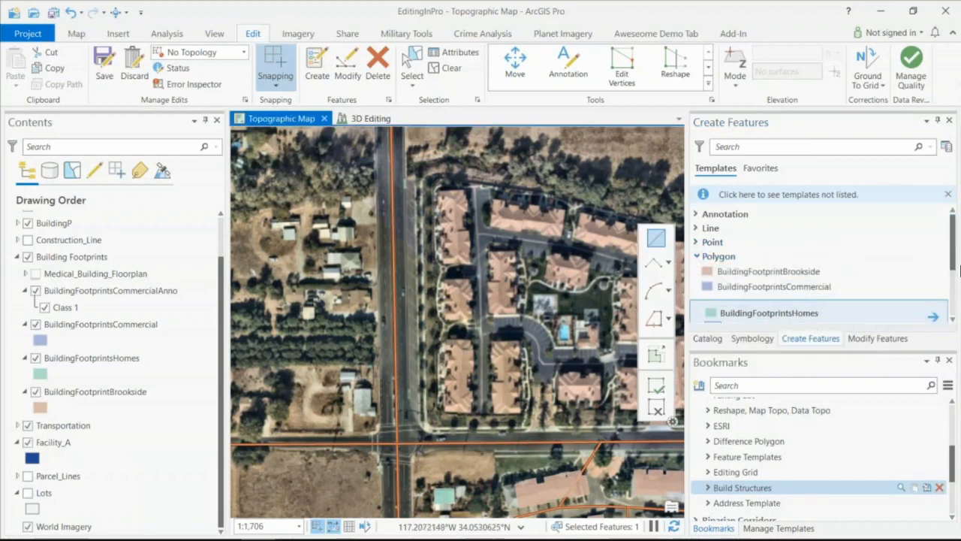
pyautogui.moveTo(952, 246); pyautogui.dragTo(952, 276)
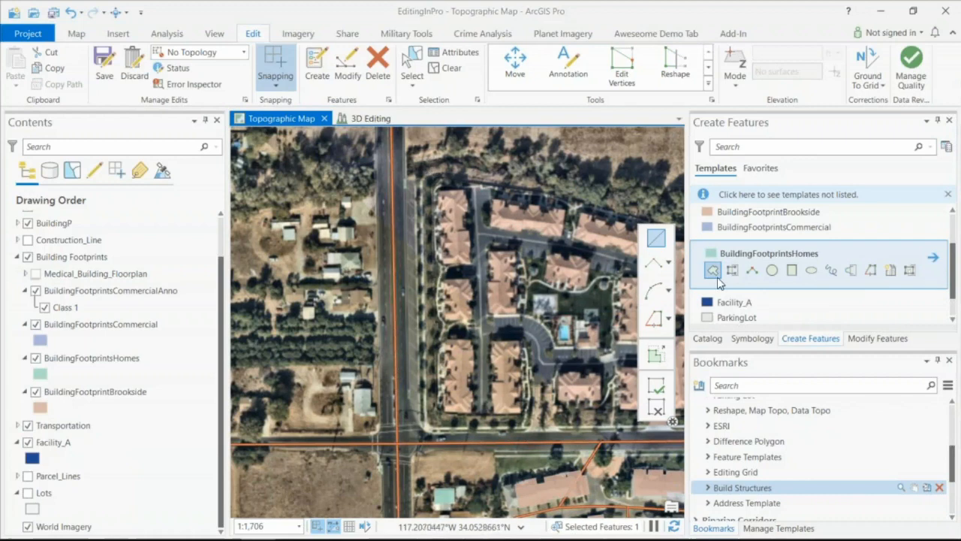
pyautogui.click(889, 270)
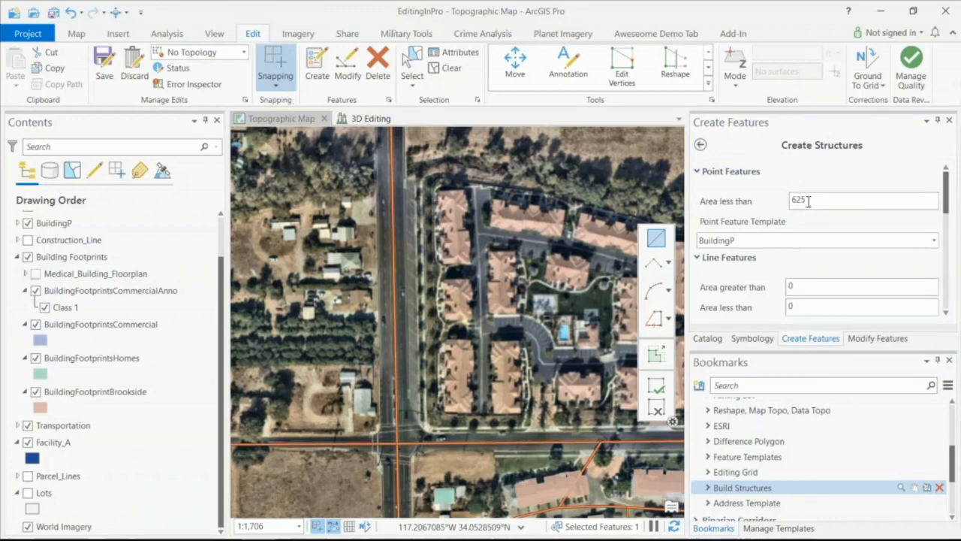
pyautogui.scroll(-5, 809, 201)
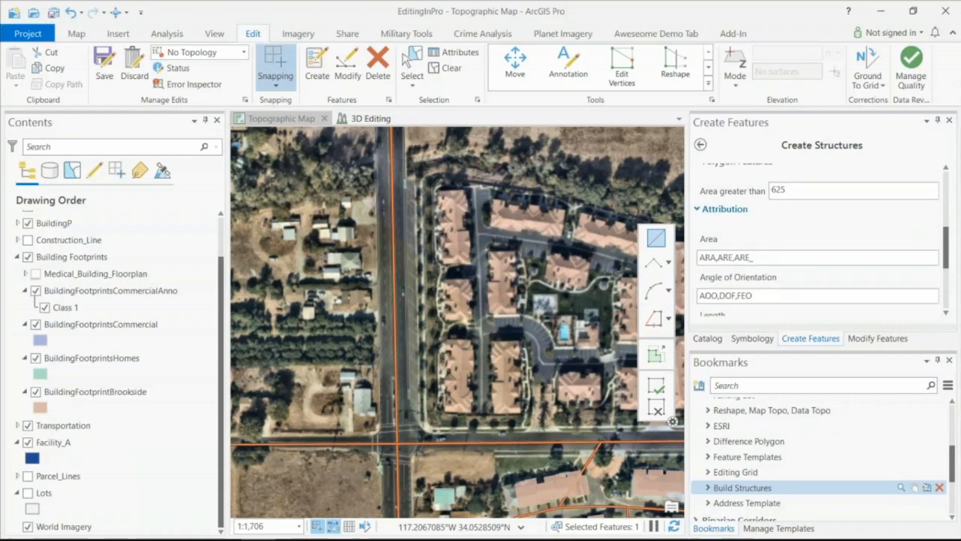
pyautogui.scroll(-3, 781, 253)
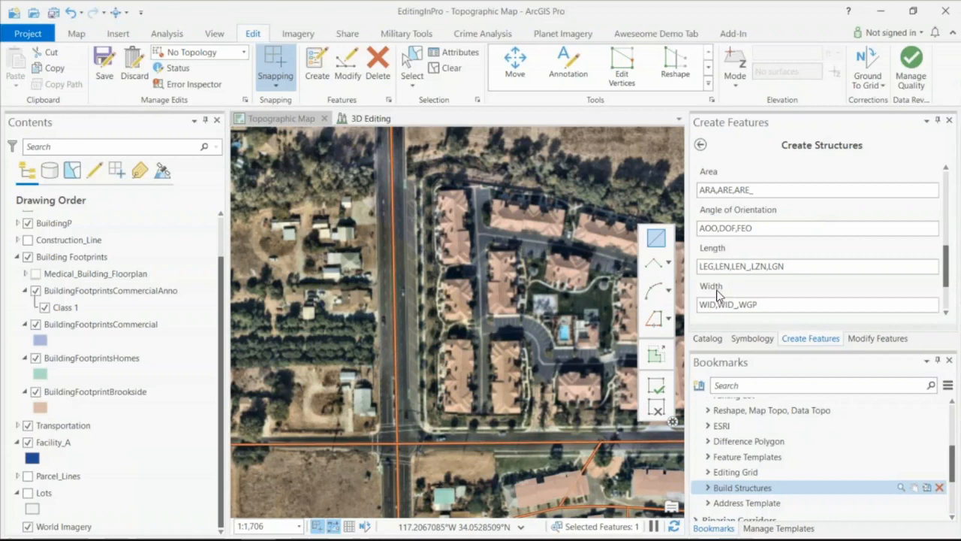
pyautogui.click(762, 307)
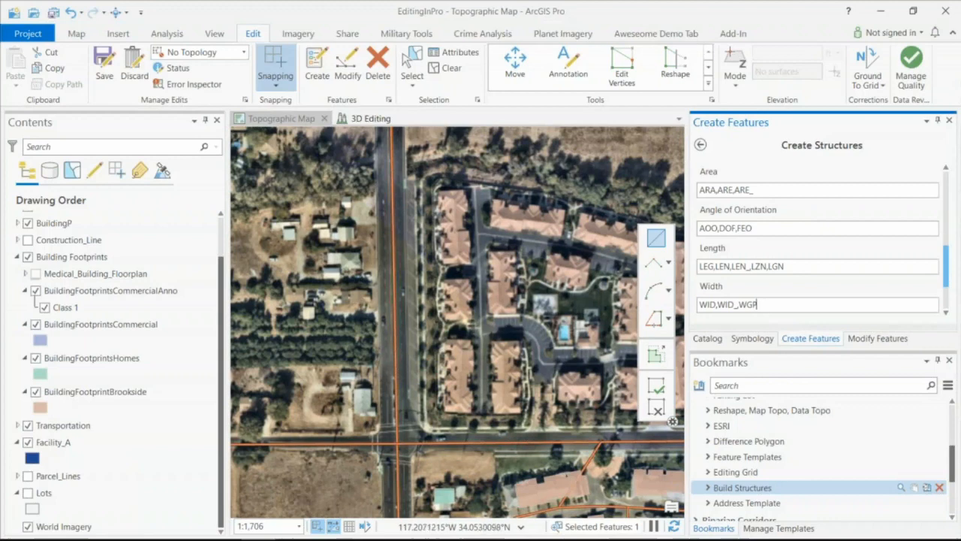
pyautogui.scroll(-2, 793, 260)
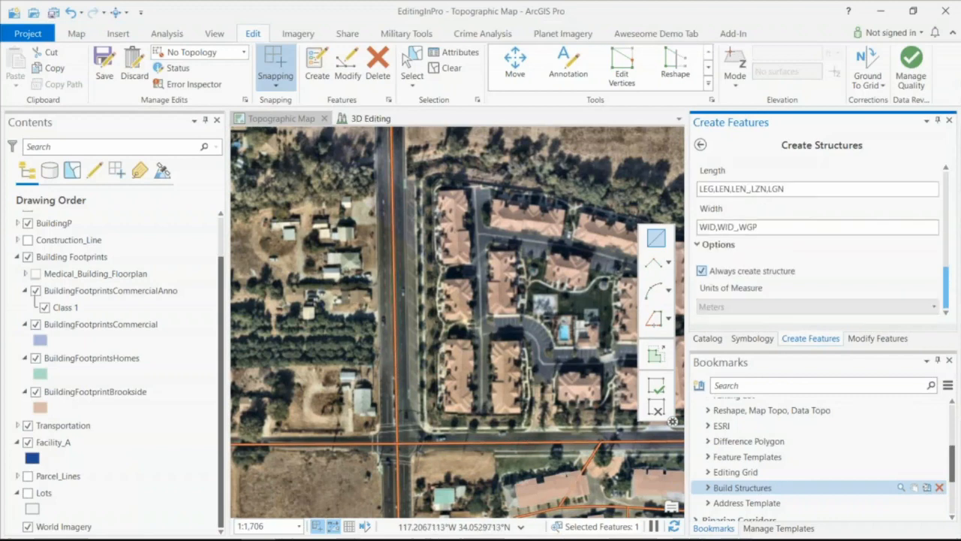
# - Digitize a four-sided footprint about 49 m by 18 m over the complex's northwest building and review its calculated attributes
pyautogui.click(438, 189)
pyautogui.click(470, 190)
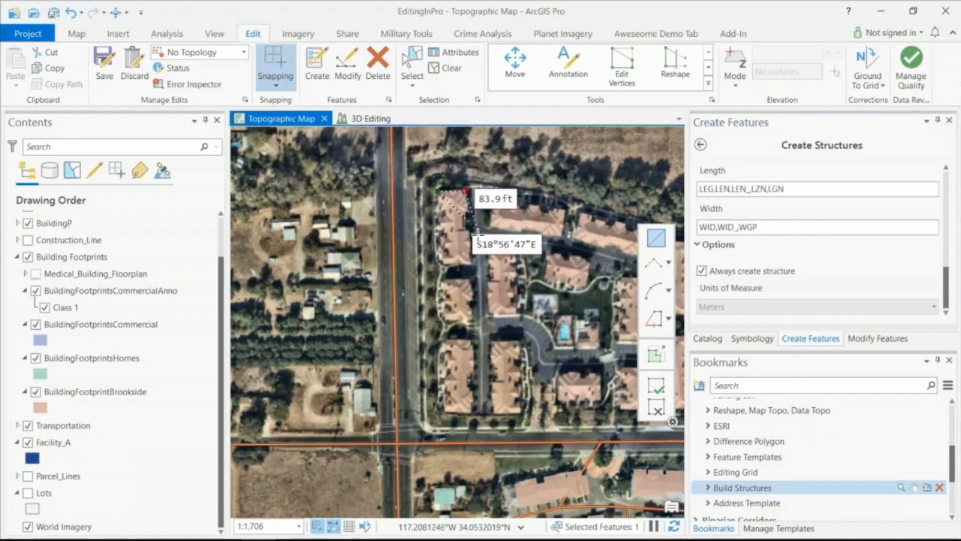
pyautogui.click(471, 265)
pyautogui.doubleClick(443, 265)
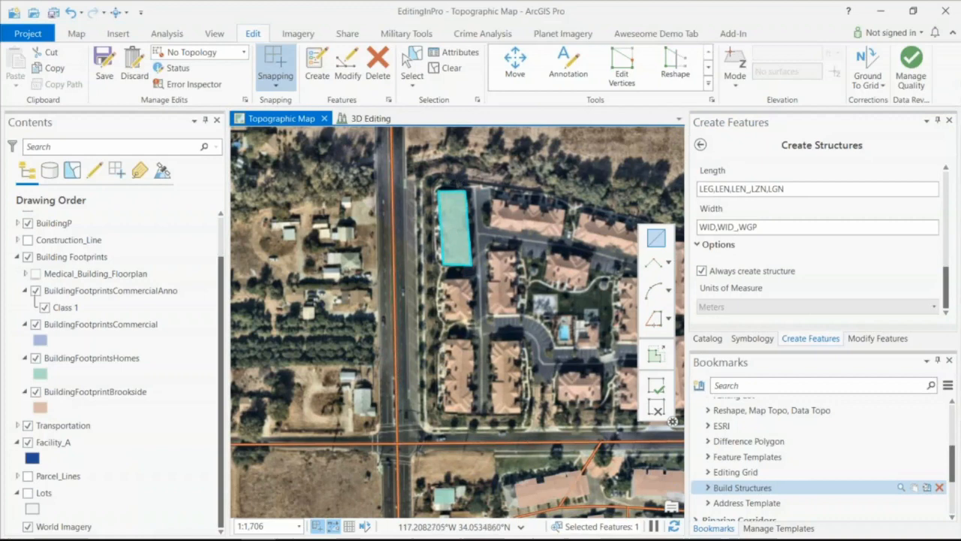
pyautogui.click(445, 55)
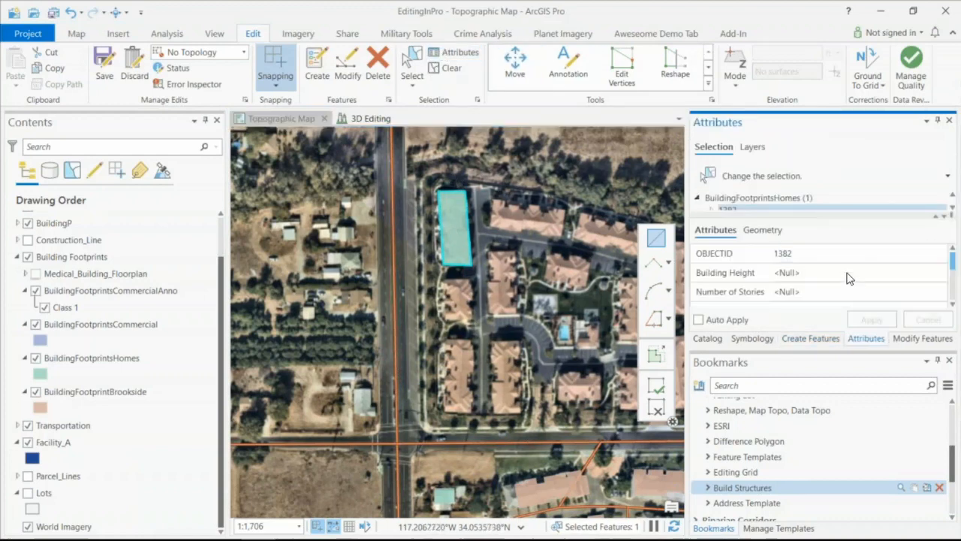
pyautogui.scroll(-2, 848, 276)
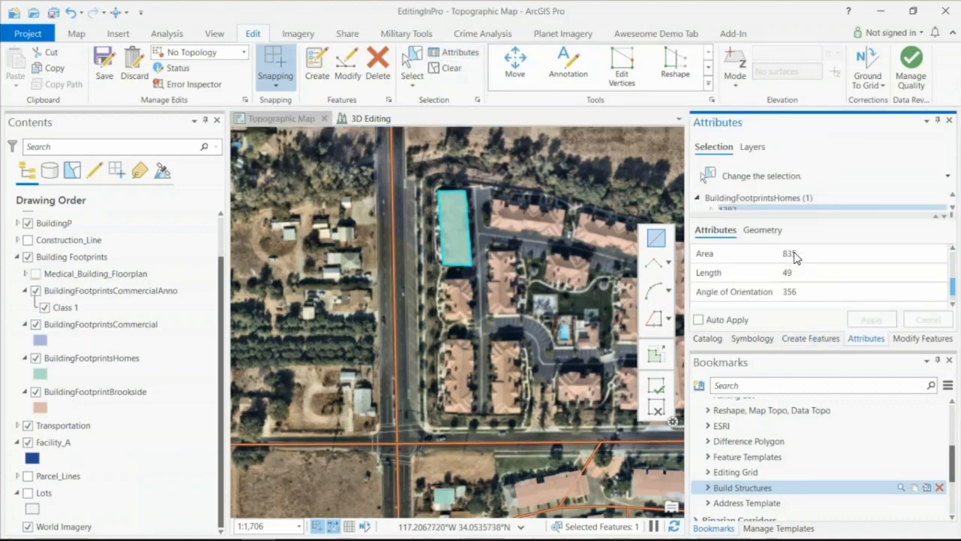
pyautogui.scroll(-1, 819, 289)
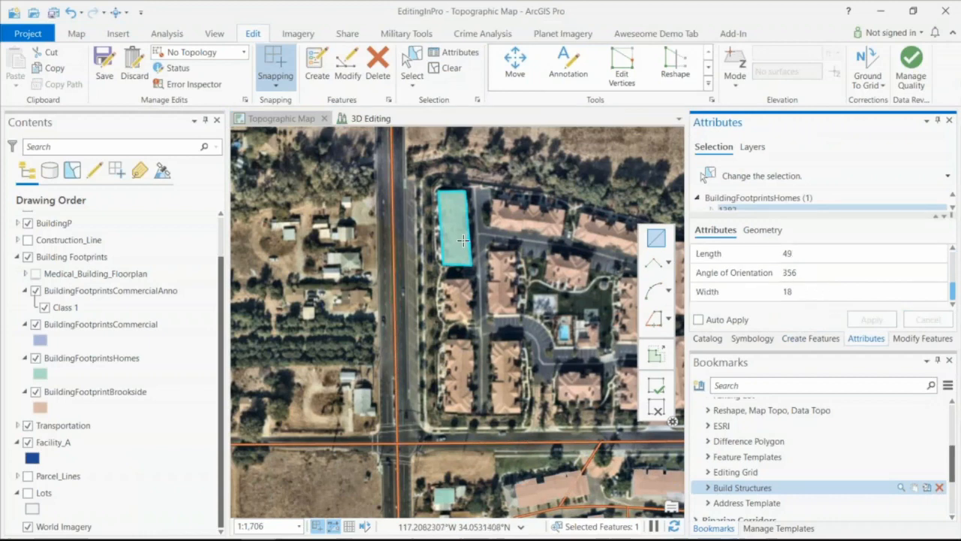
# - Digitize a small structure about 8 m by 6 m on the property west of the road and review its calculated attributes
pyautogui.scroll(2, 462, 239)
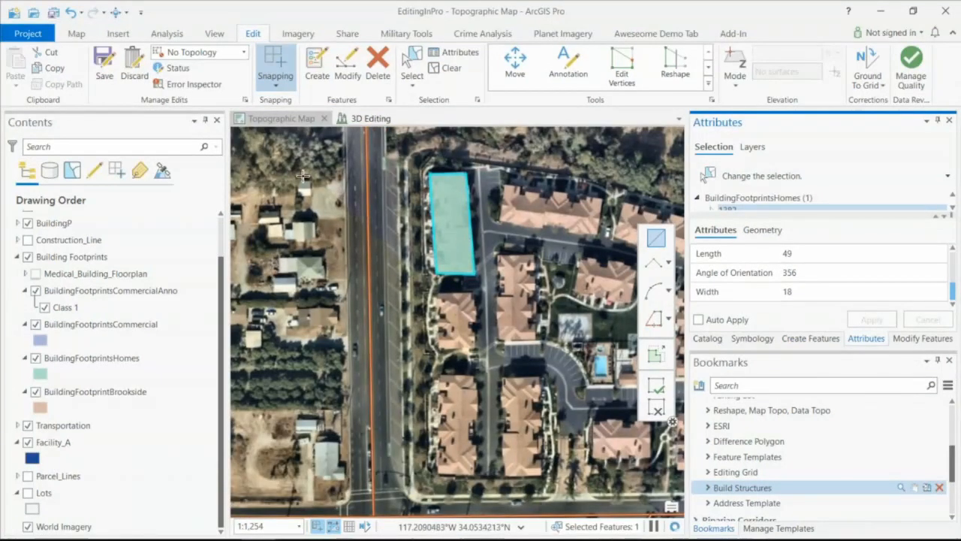
pyautogui.click(299, 181)
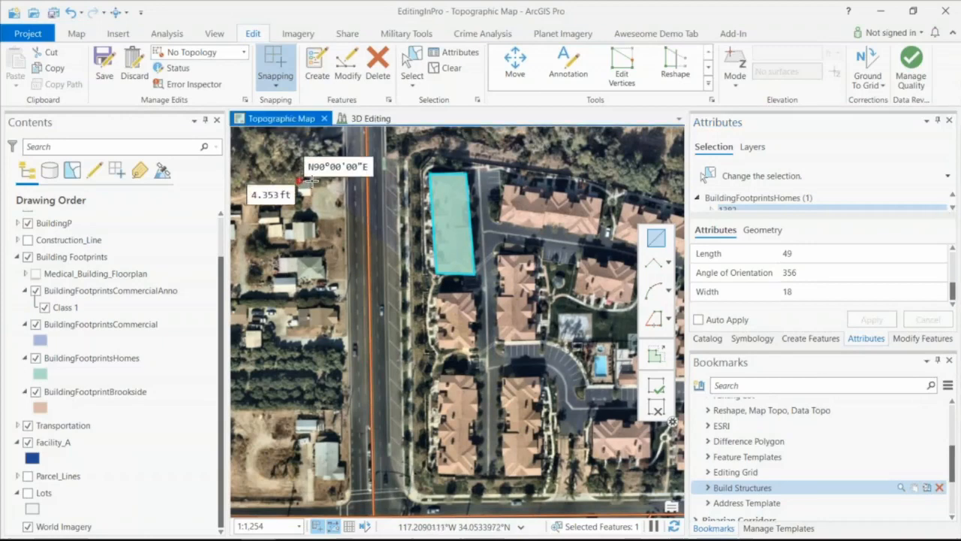
pyautogui.click(311, 181)
pyautogui.click(309, 197)
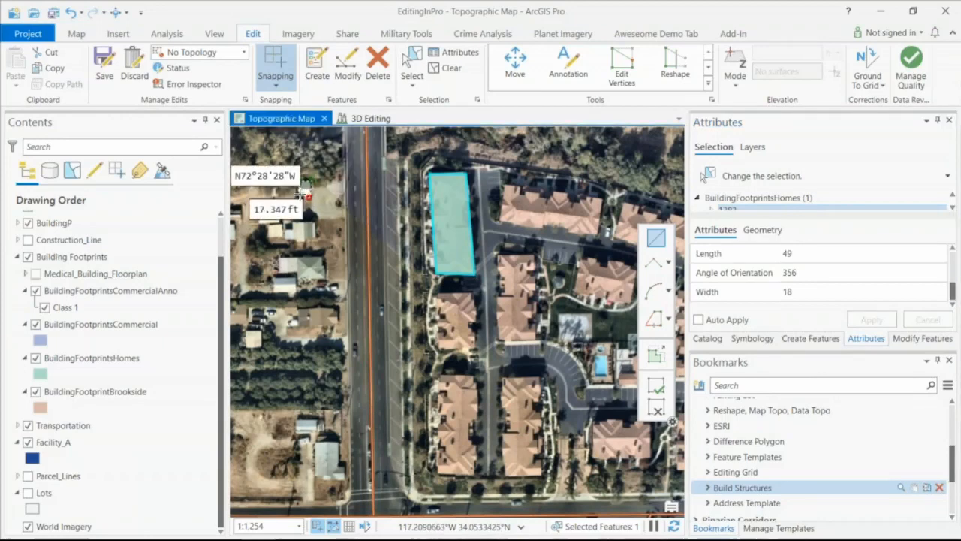
pyautogui.click(299, 195)
pyautogui.doubleClick(299, 182)
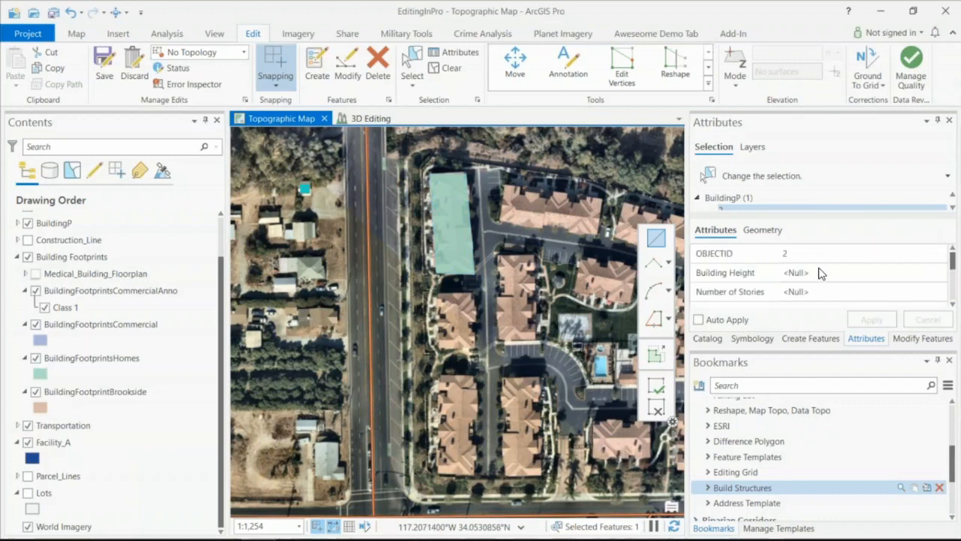
pyautogui.scroll(-3, 820, 274)
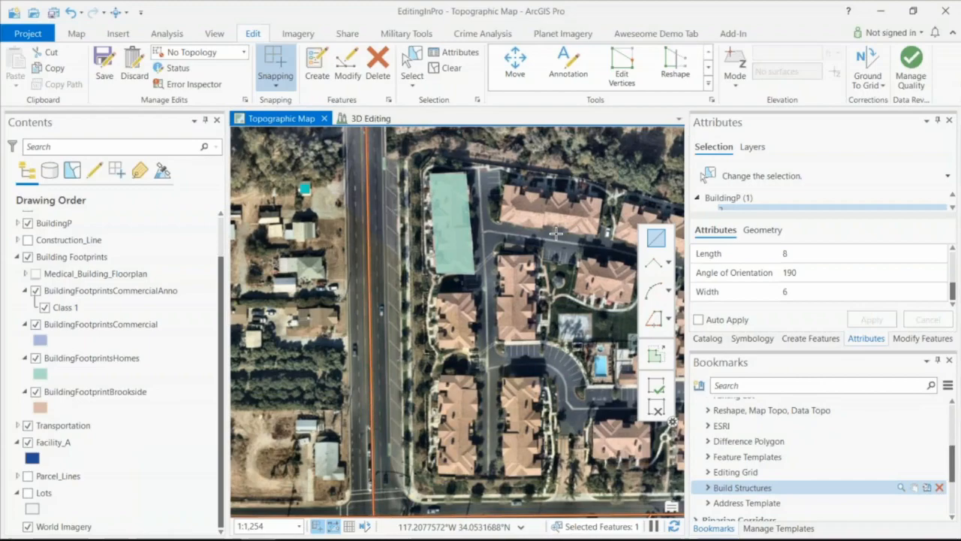
# - Switch to the PowerPoint slide show displaying the Mirror Tool slide
pyautogui.press('super+Tab')
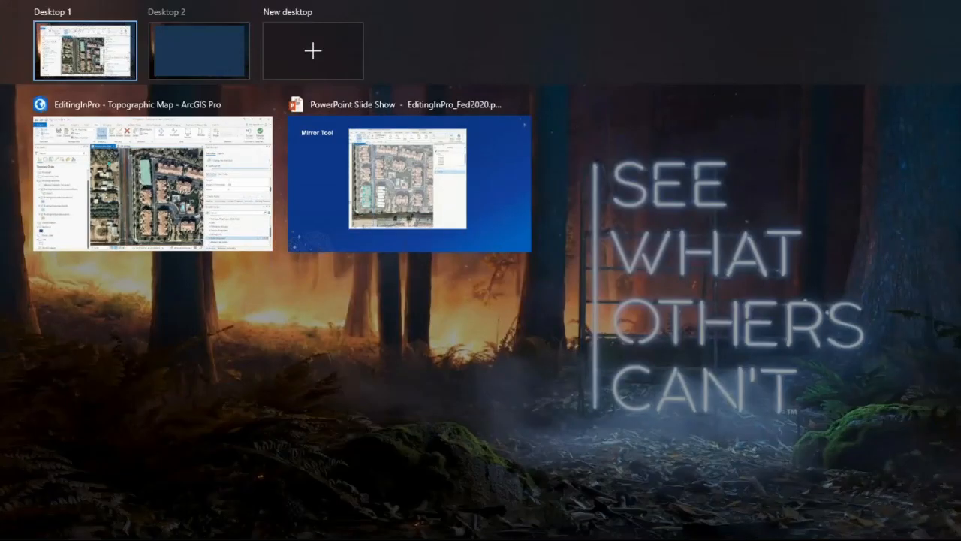
pyautogui.click(440, 169)
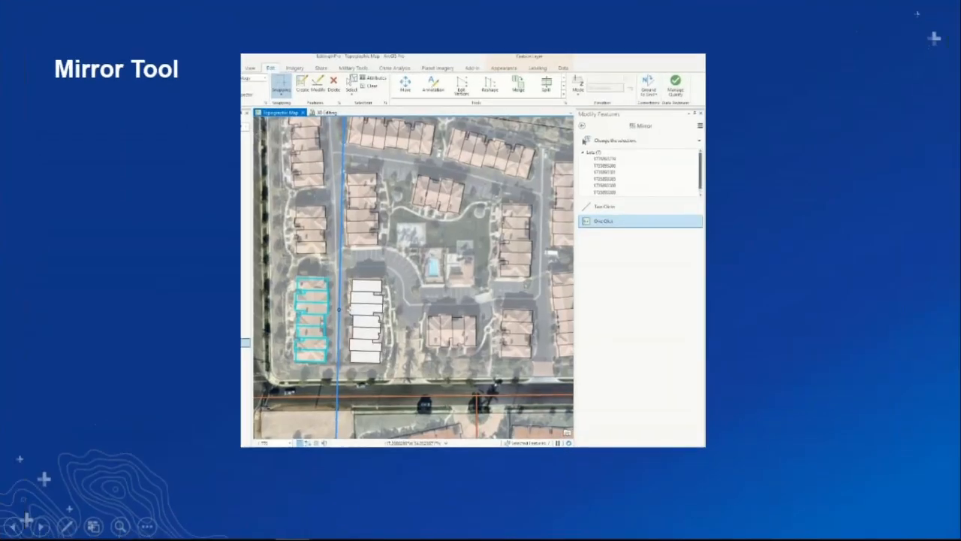
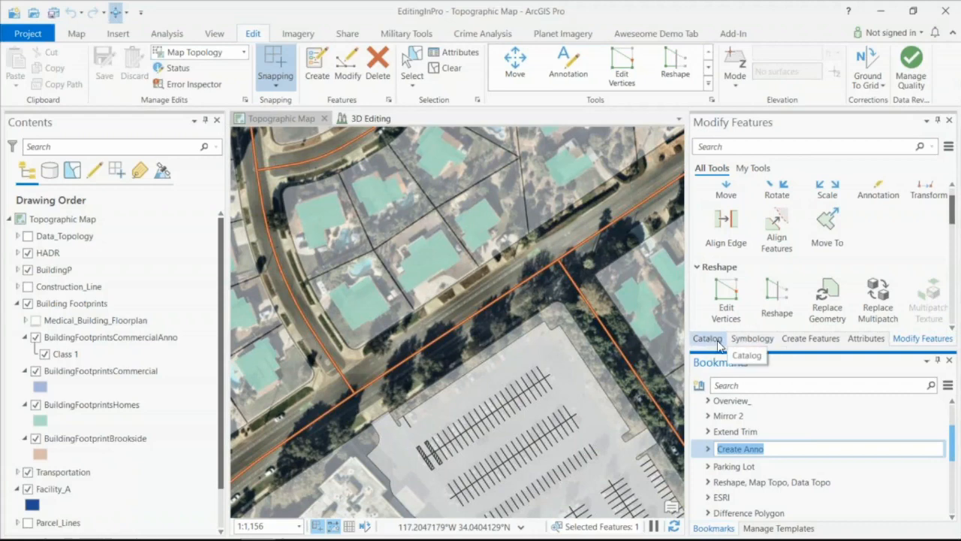
# - Place a W Olive Ave annotation along the diagonal road centerline, using the Road Centerline template and Find Text
pyautogui.click(811, 338)
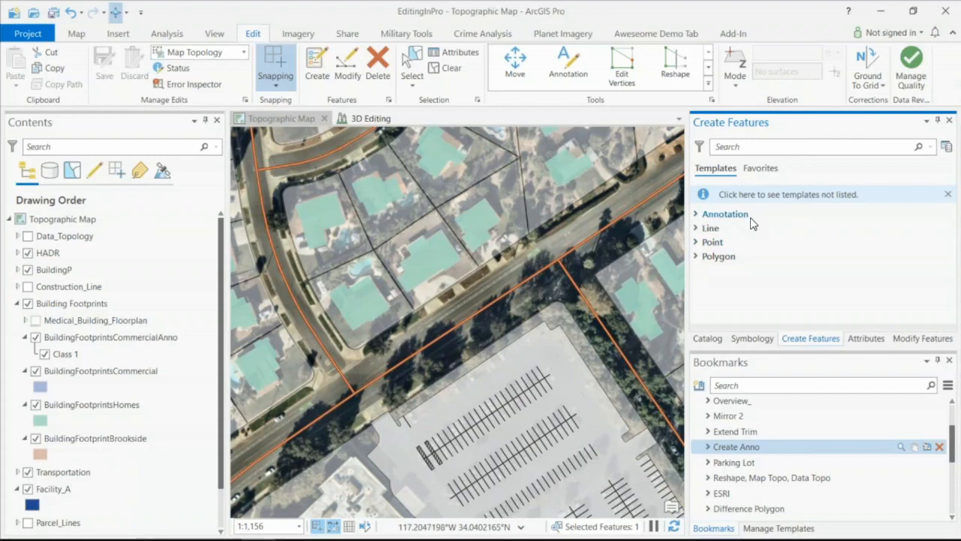
pyautogui.click(696, 214)
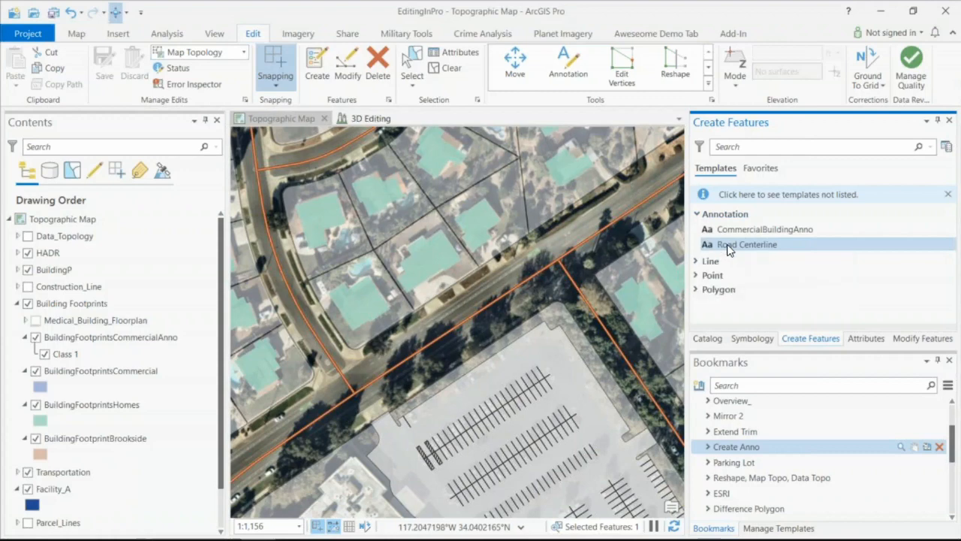
pyautogui.click(770, 246)
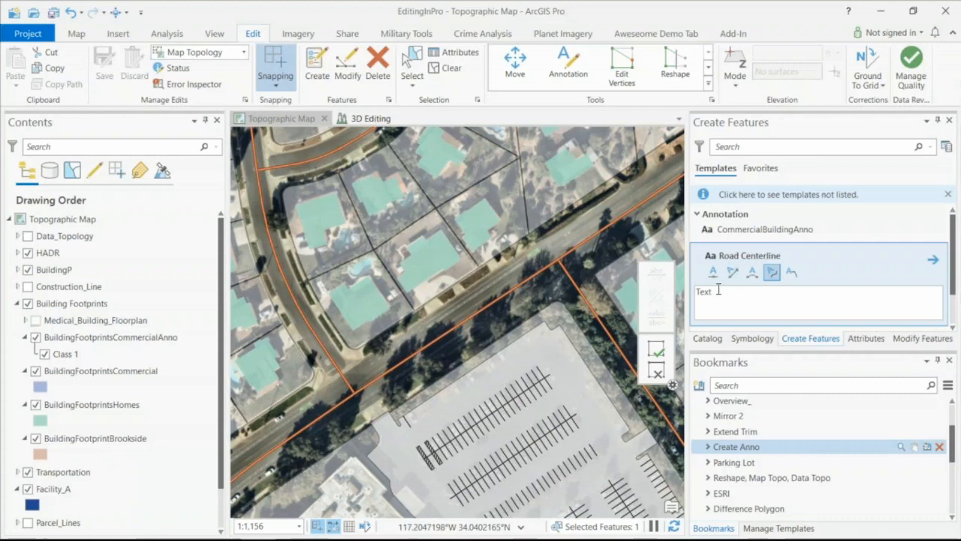
pyautogui.rightClick(465, 319)
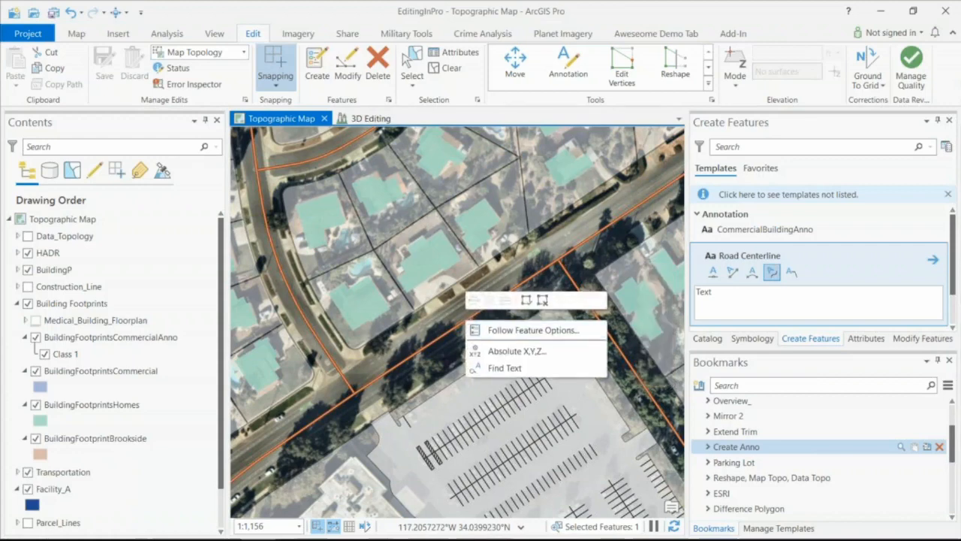
pyautogui.click(513, 371)
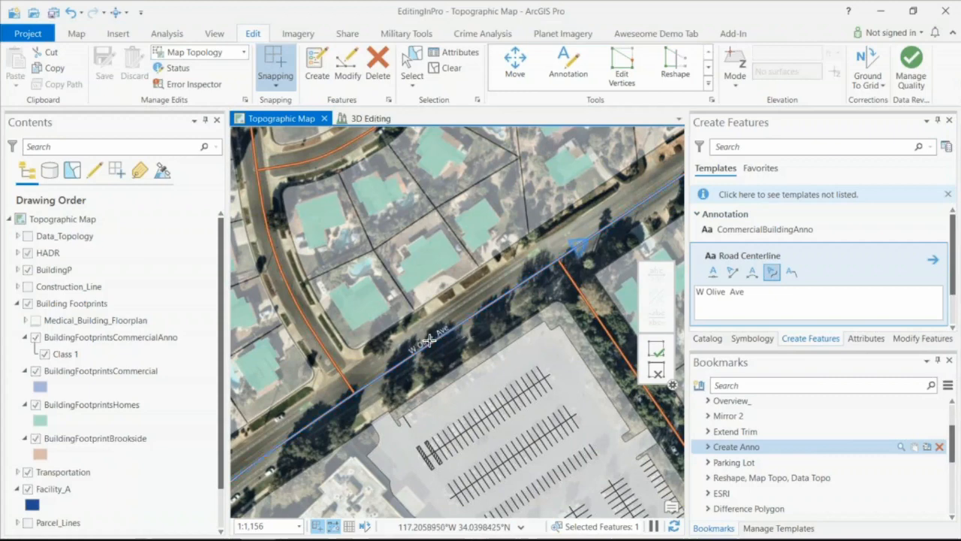
pyautogui.click(474, 308)
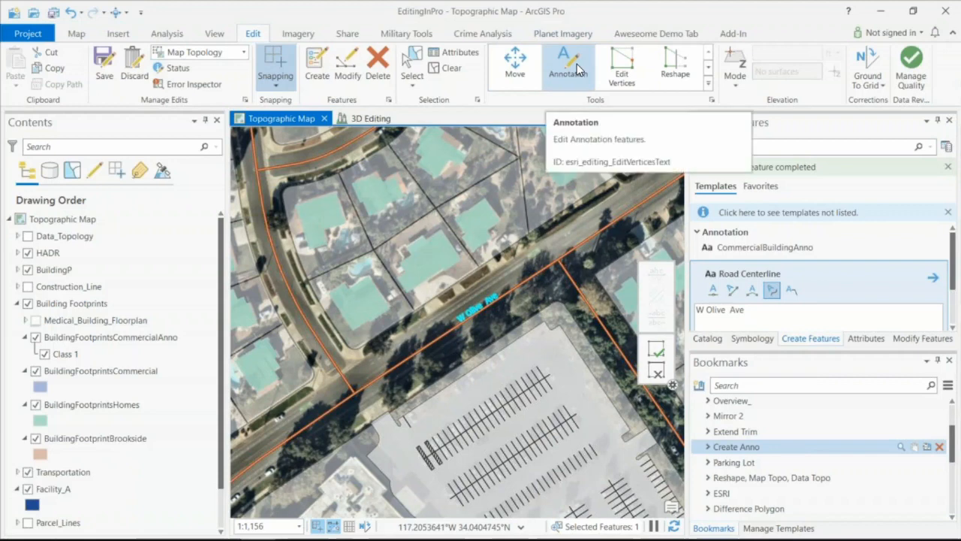
# - Convert the W Olive Ave annotation to multiple parts with the Annotation tool
pyautogui.click(577, 63)
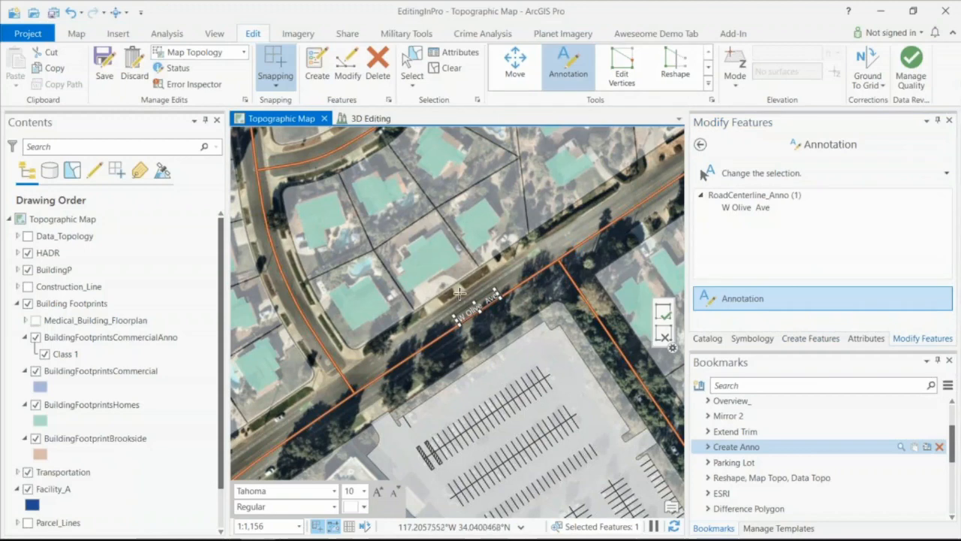
pyautogui.rightClick(480, 301)
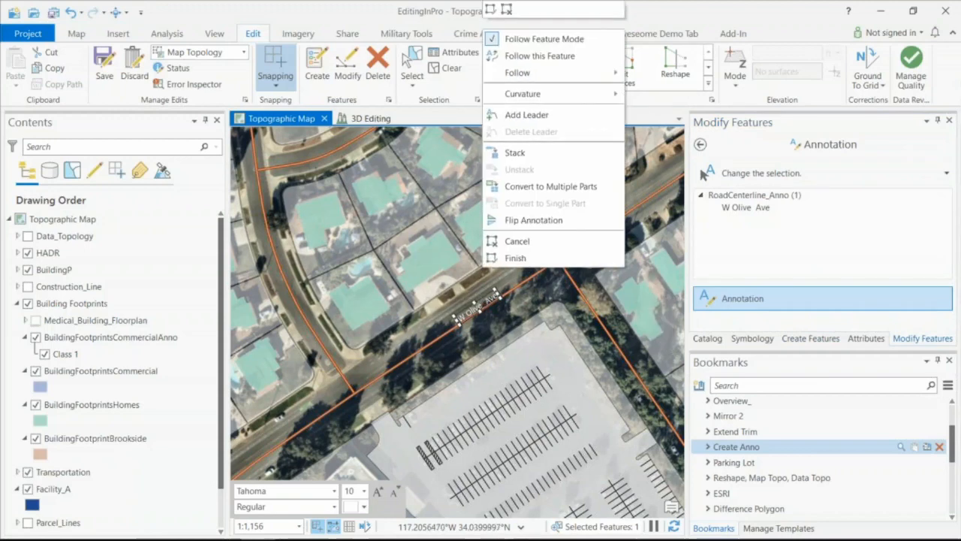
pyautogui.click(568, 188)
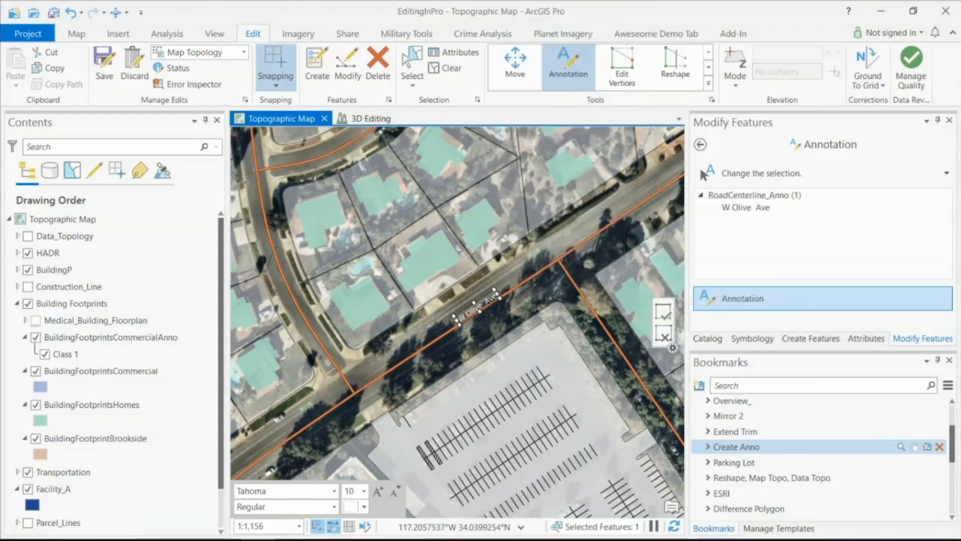
# - Spread the words W and Olive southwest along the road, finish the edit, and shift the whole annotation northeast
pyautogui.moveTo(457, 318); pyautogui.dragTo(324, 392)
pyautogui.moveTo(474, 310); pyautogui.dragTo(385, 367)
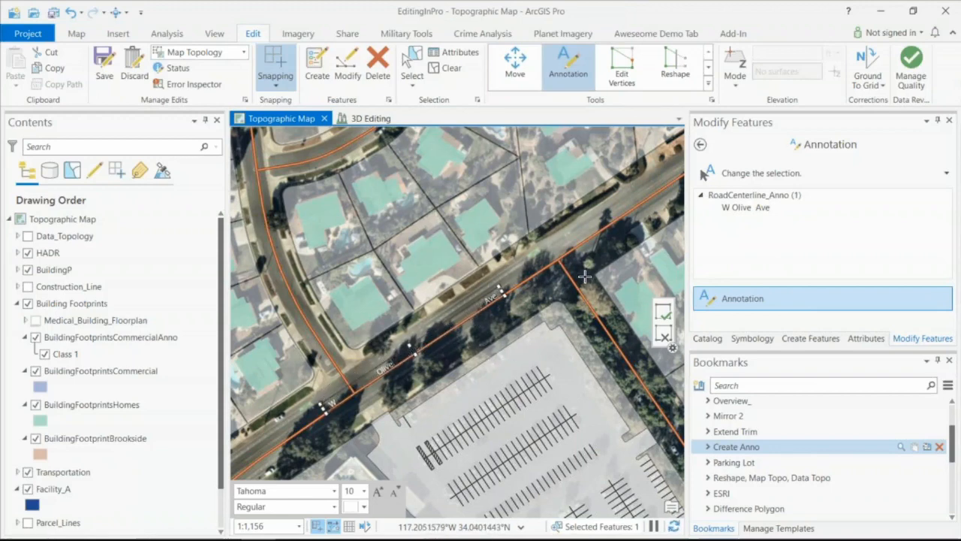
pyautogui.press('F2')
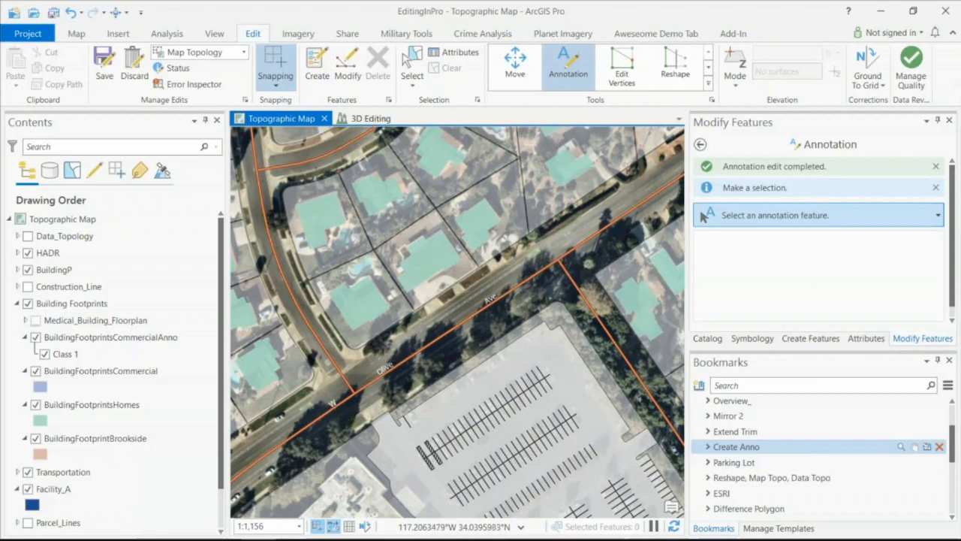
pyautogui.click(338, 409)
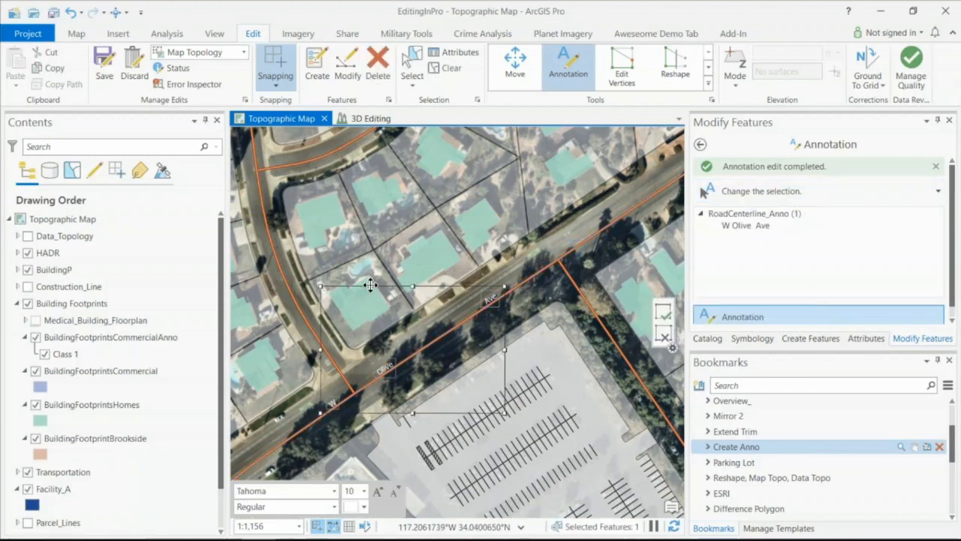
pyautogui.moveTo(369, 281)
pyautogui.mouseDown()
pyautogui.moveTo(437, 256)
pyautogui.moveTo(337, 303)
pyautogui.moveTo(391, 306)
pyautogui.mouseUp()
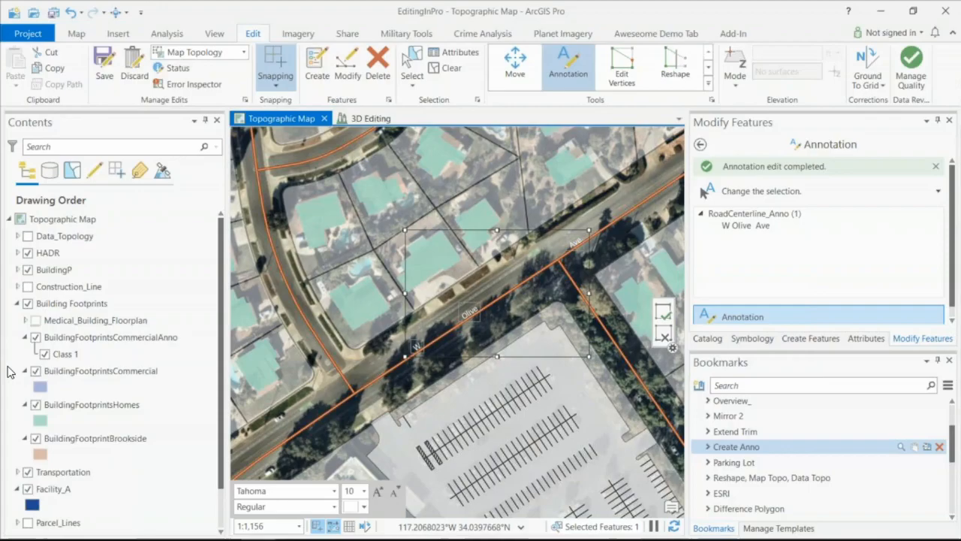
# - Switch to the PowerPoint slide show, advance to the annotation Take-aways slide, and return to ArcGIS Pro
pyautogui.press('super+Tab')
pyautogui.click(384, 216)
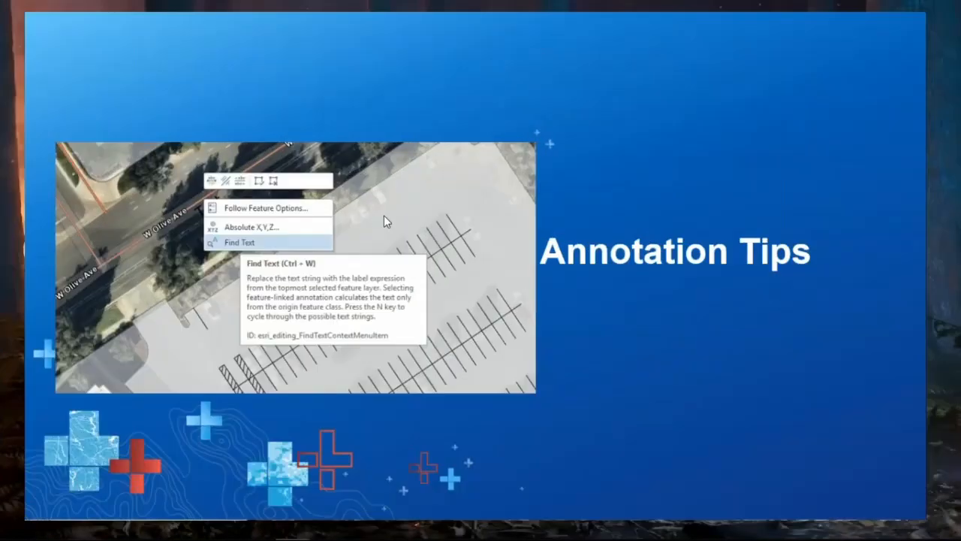
pyautogui.press('Right')
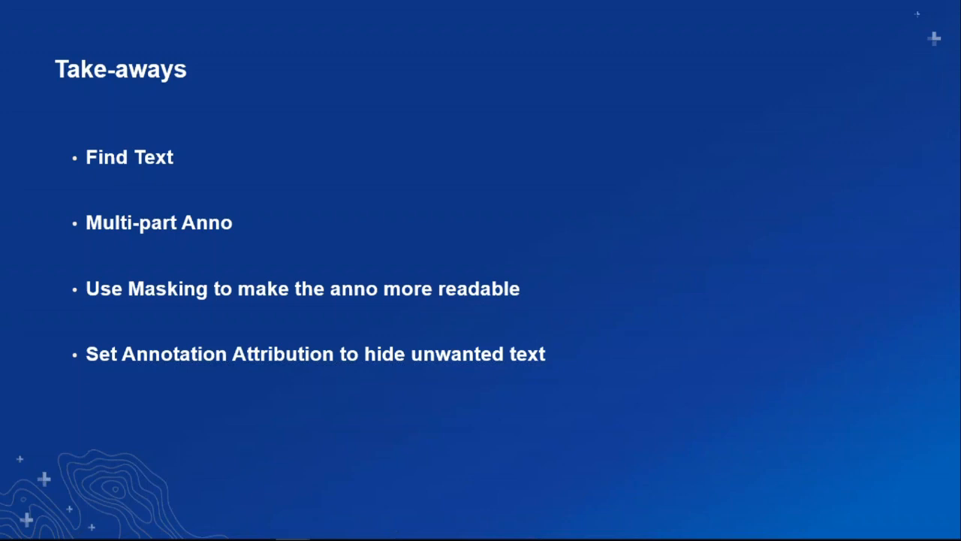
pyautogui.press('super+Tab')
pyautogui.click(384, 196)
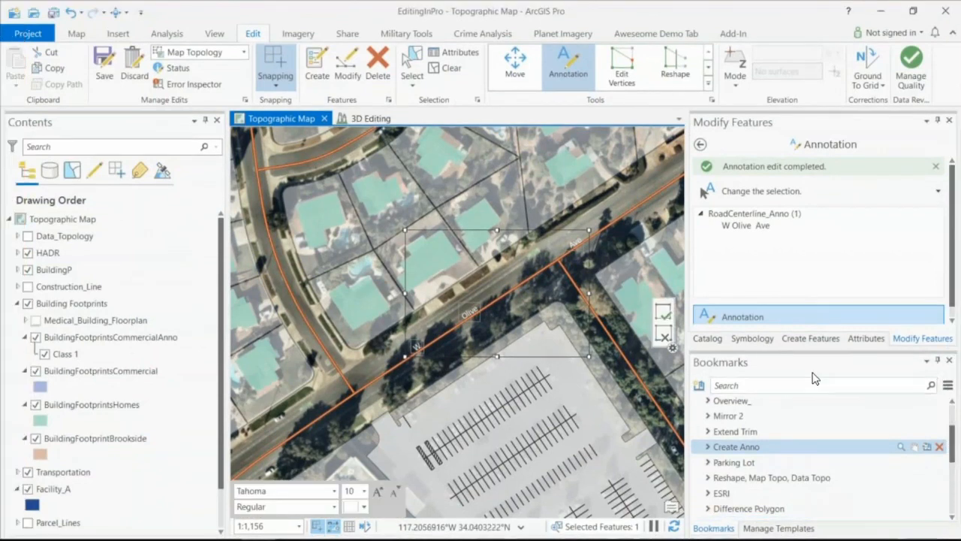
# - Set the W Olive Ave annotation's Status attribute to Unplaced and apply the edit
pyautogui.click(868, 338)
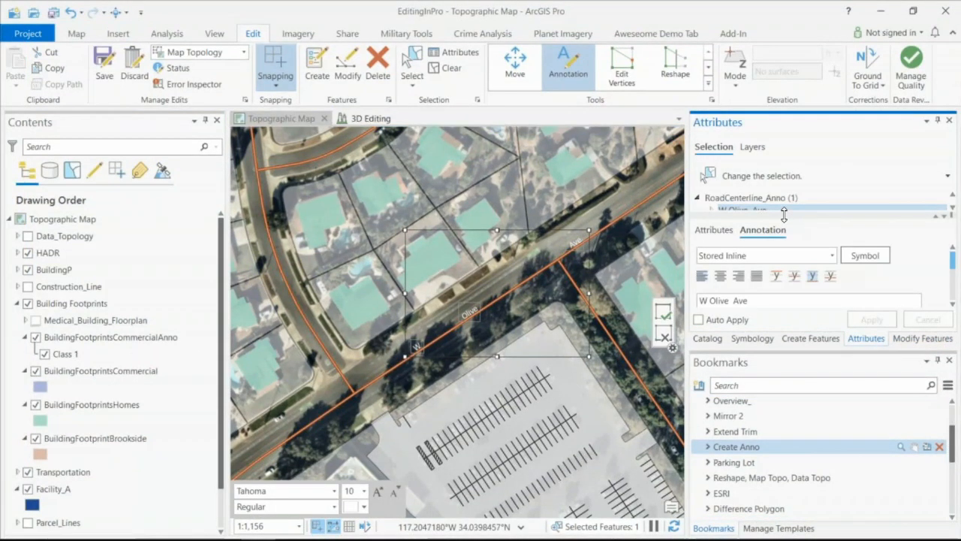
pyautogui.moveTo(784, 216)
pyautogui.mouseDown()
pyautogui.moveTo(771, 185)
pyautogui.moveTo(759, 187)
pyautogui.mouseUp()
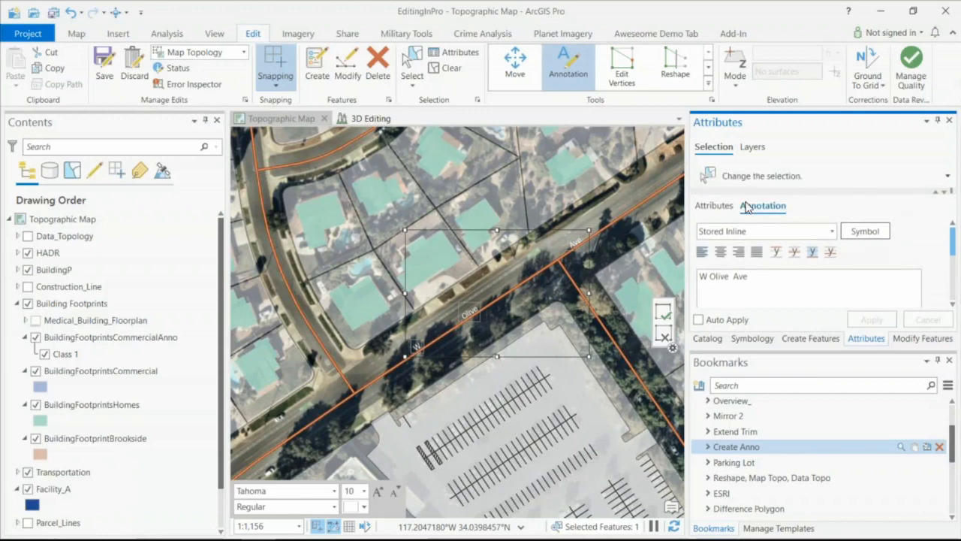
pyautogui.click(708, 206)
pyautogui.scroll(-3, 851, 257)
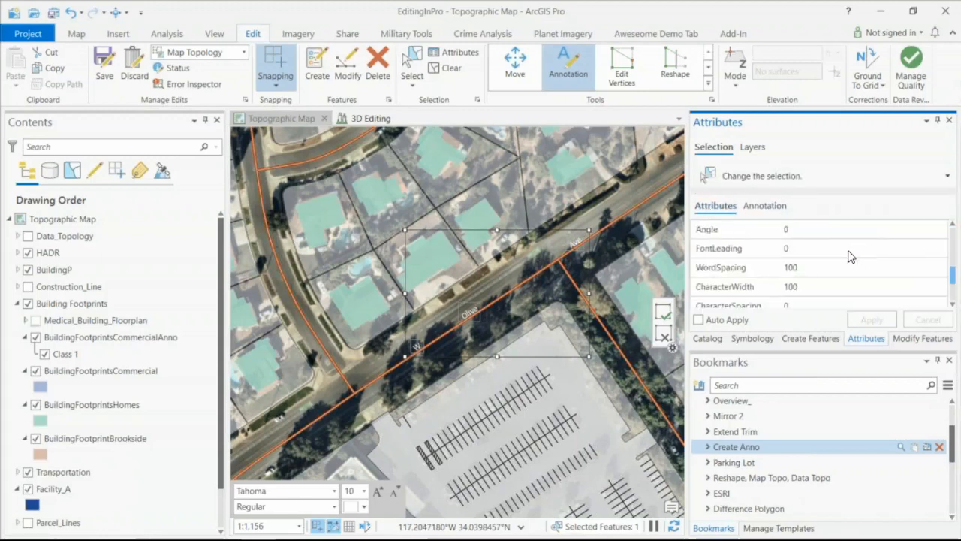
pyautogui.scroll(-2, 849, 255)
pyautogui.scroll(1, 849, 260)
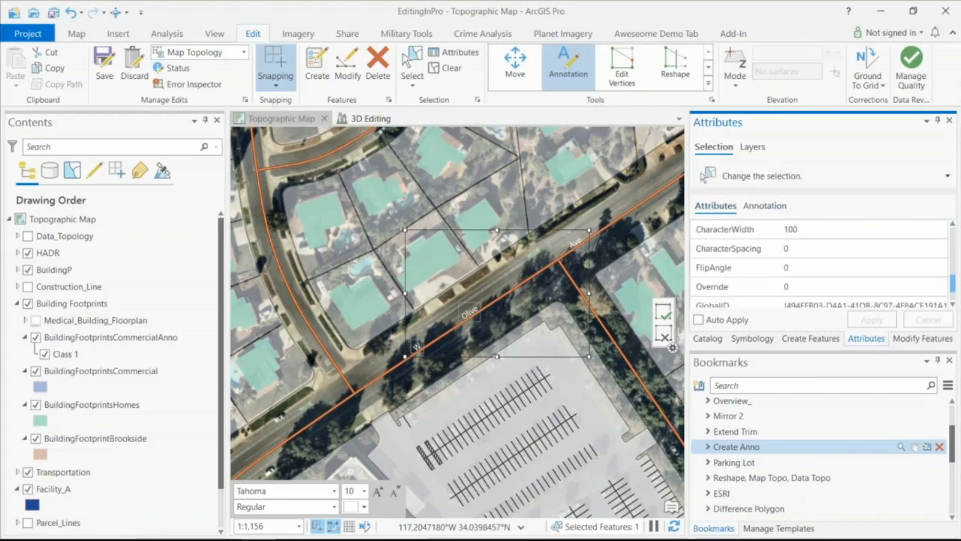
pyautogui.scroll(1, 820, 267)
pyautogui.scroll(2, 820, 267)
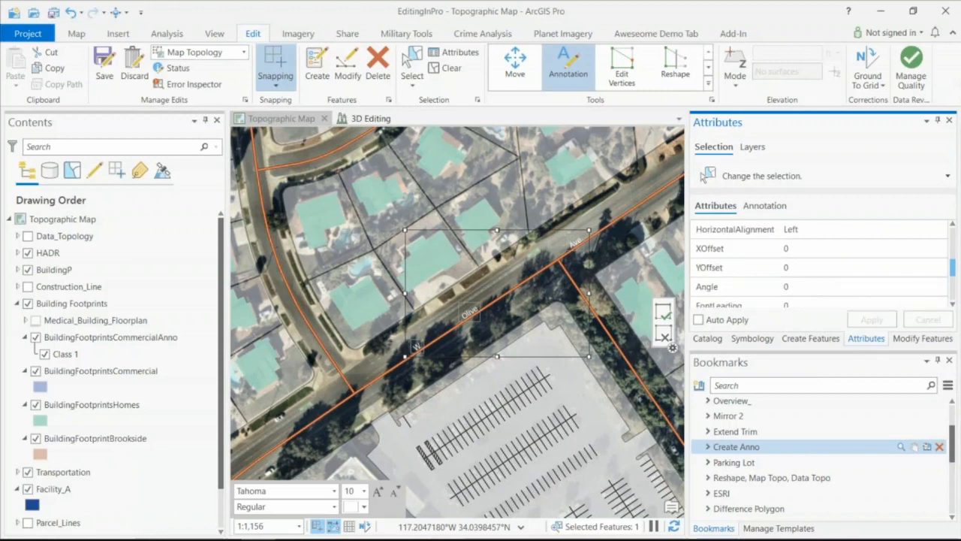
pyautogui.scroll(2, 820, 267)
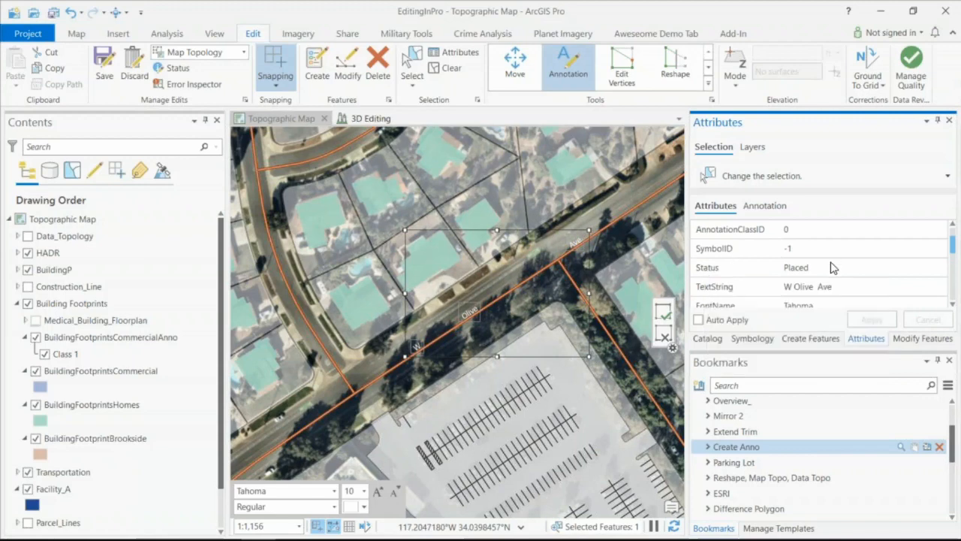
pyautogui.click(798, 269)
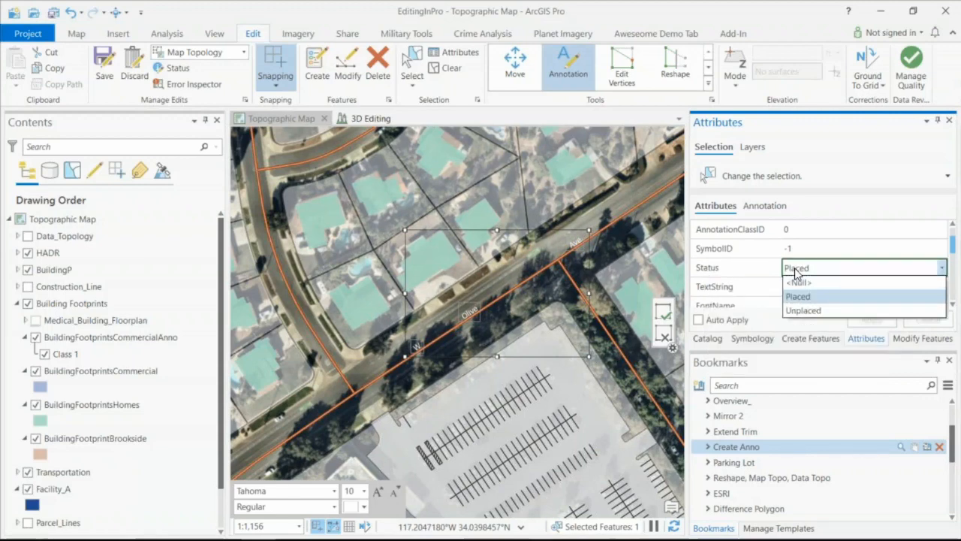
pyautogui.click(802, 311)
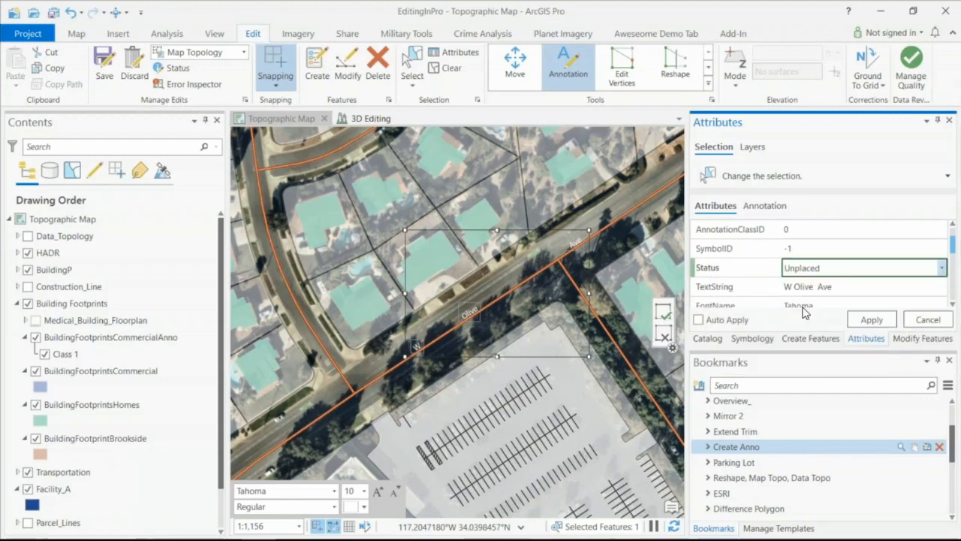
pyautogui.click(609, 315)
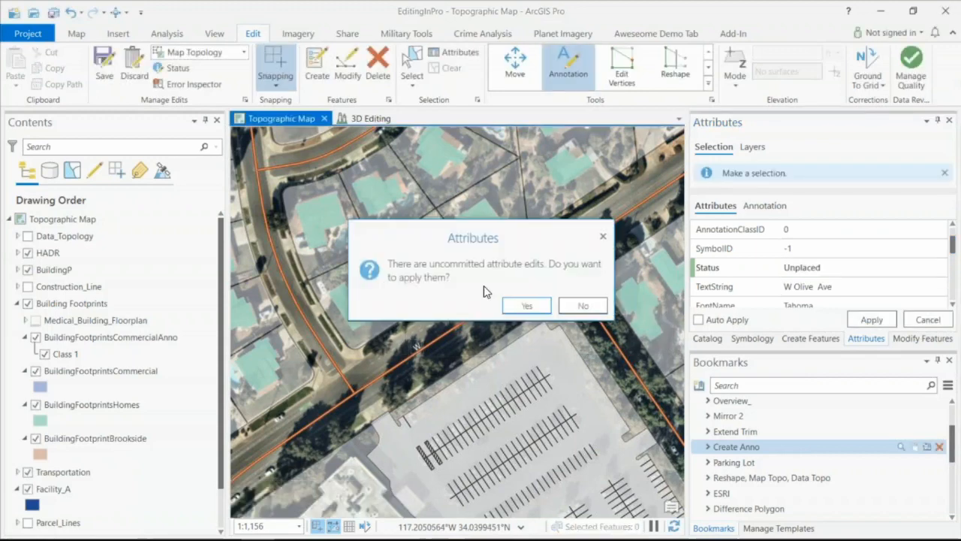
pyautogui.click(525, 305)
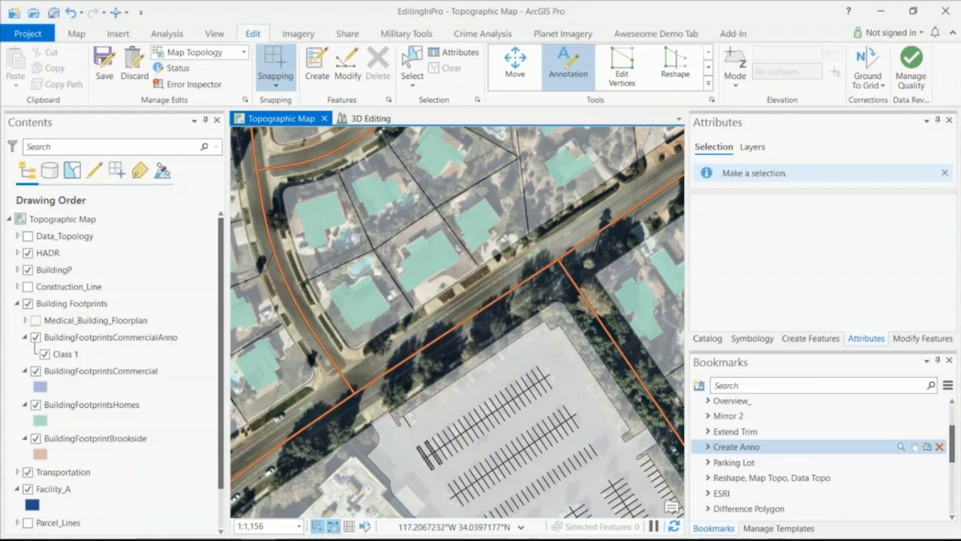
# - Switch to the PowerPoint slide show and advance from Take-aways to the 3D Editing slide
pyautogui.press('super+Tab')
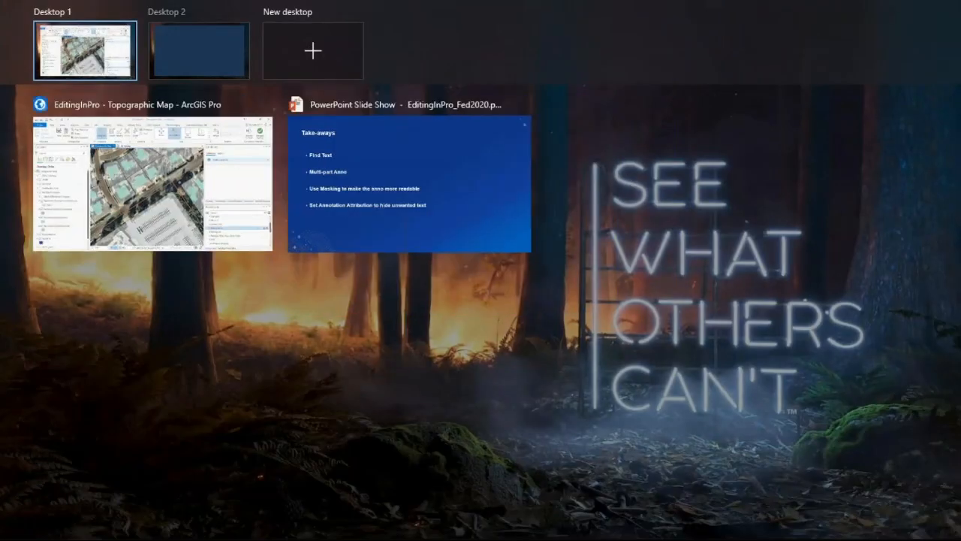
pyautogui.click(441, 164)
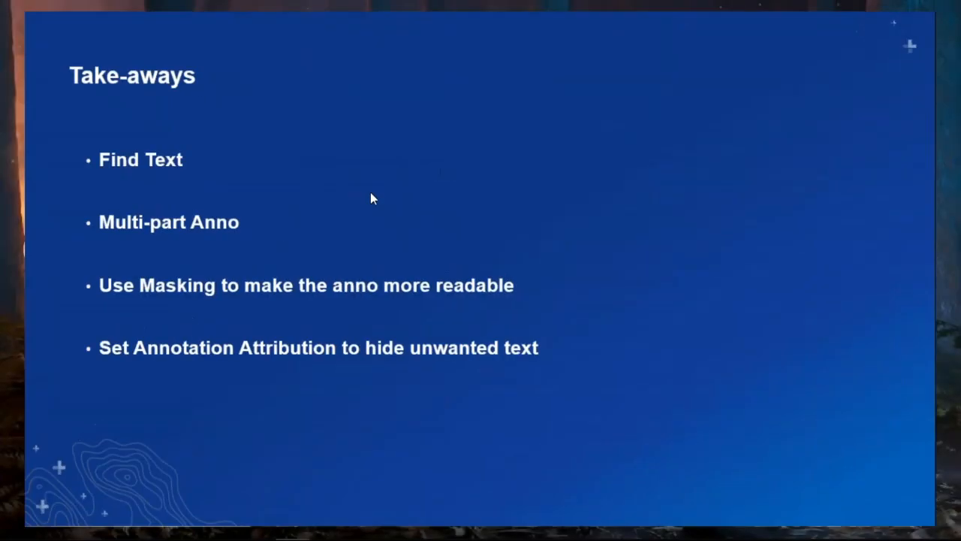
pyautogui.click(183, 232)
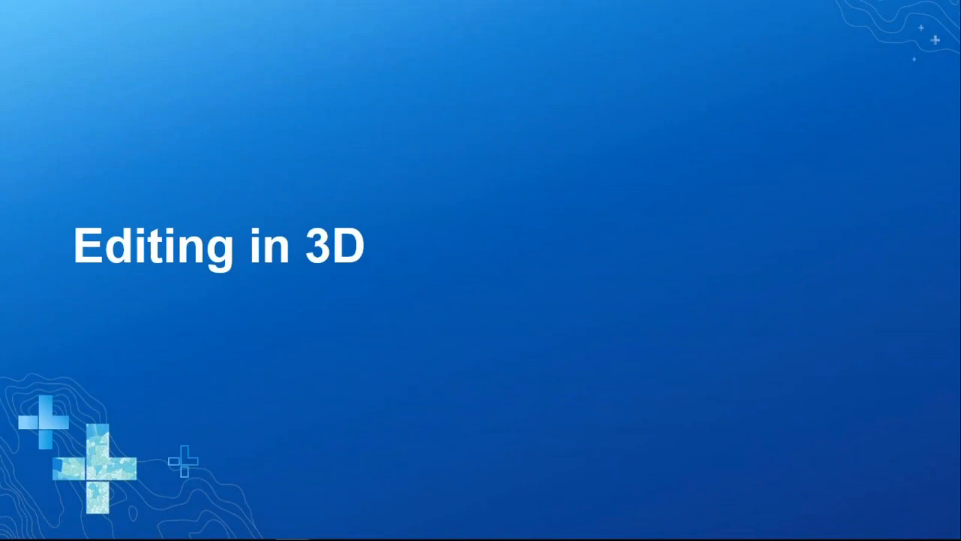
pyautogui.press('Right')
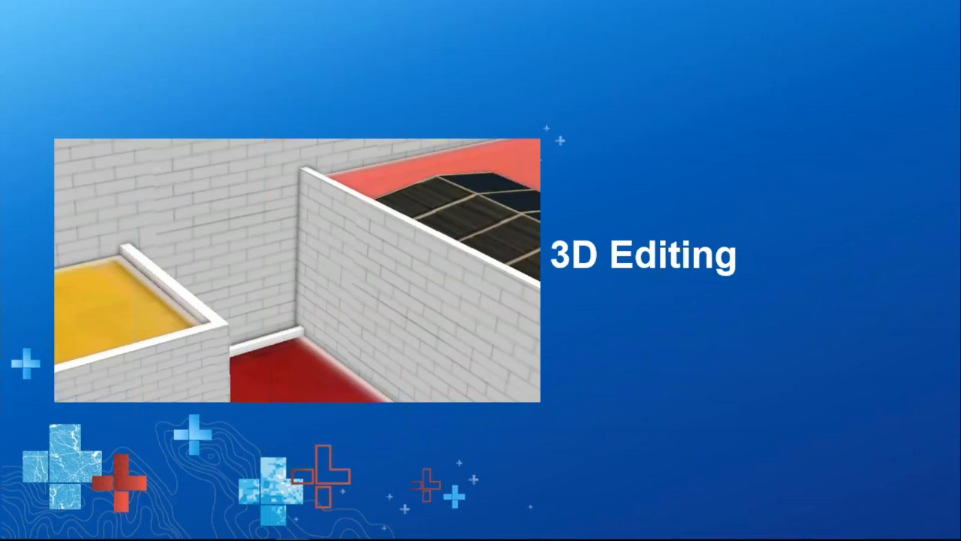
# - Switch to ArcGIS Pro, open the 3D Editing scene, and zoom to its Denmark and Billund bookmarks
pyautogui.press('super+Tab')
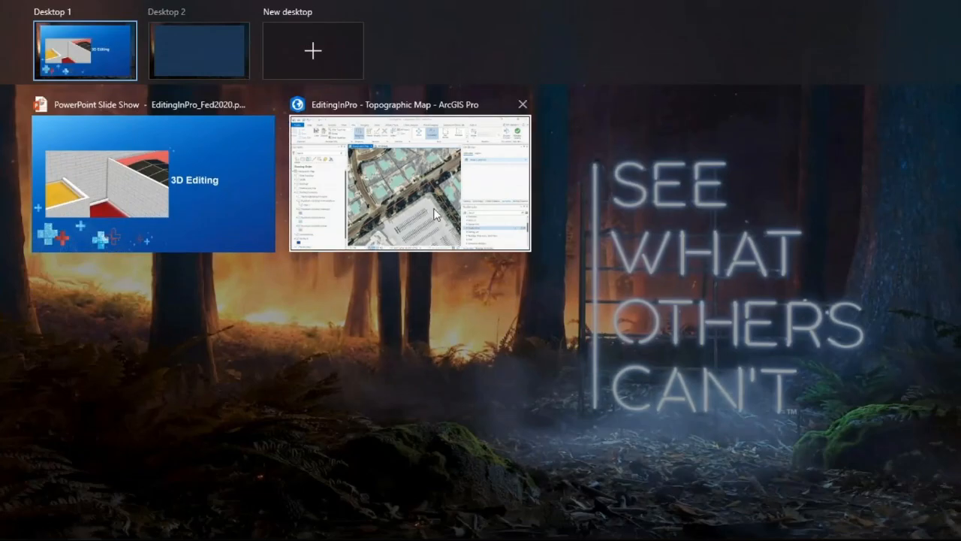
pyautogui.click(434, 215)
pyautogui.click(372, 118)
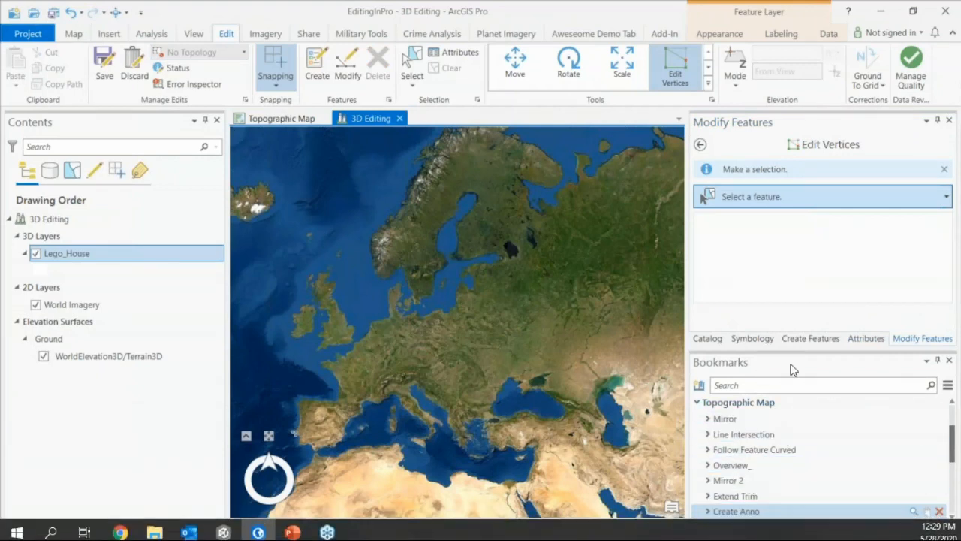
pyautogui.click(698, 404)
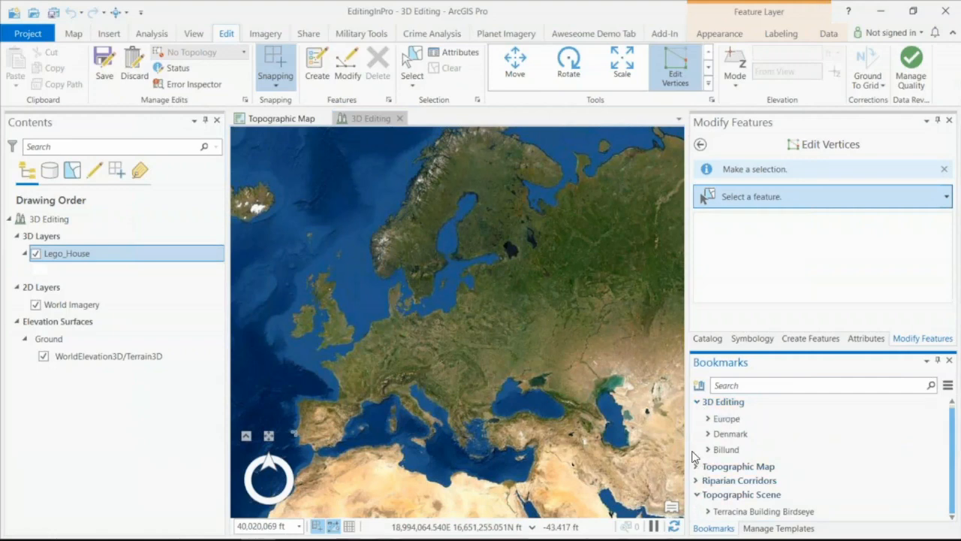
pyautogui.click(718, 435)
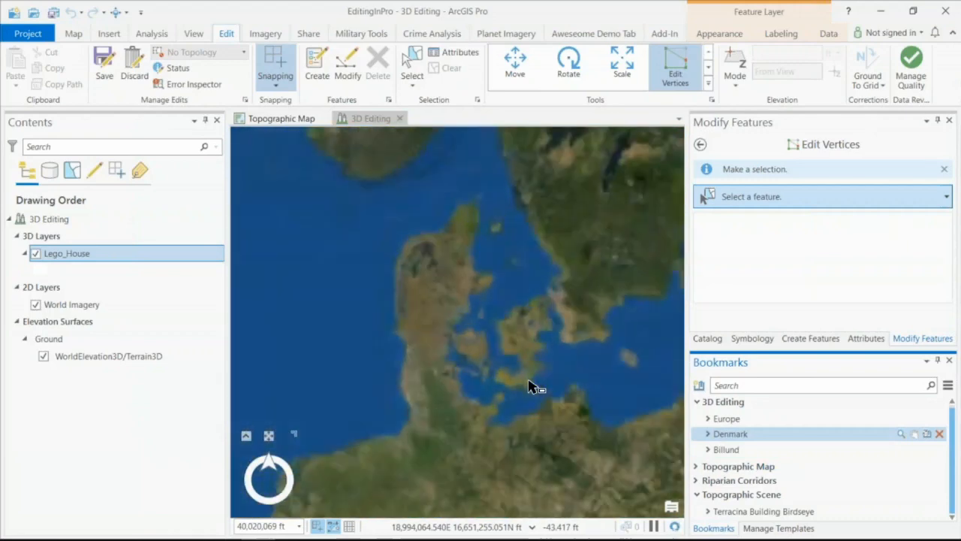
pyautogui.click(726, 449)
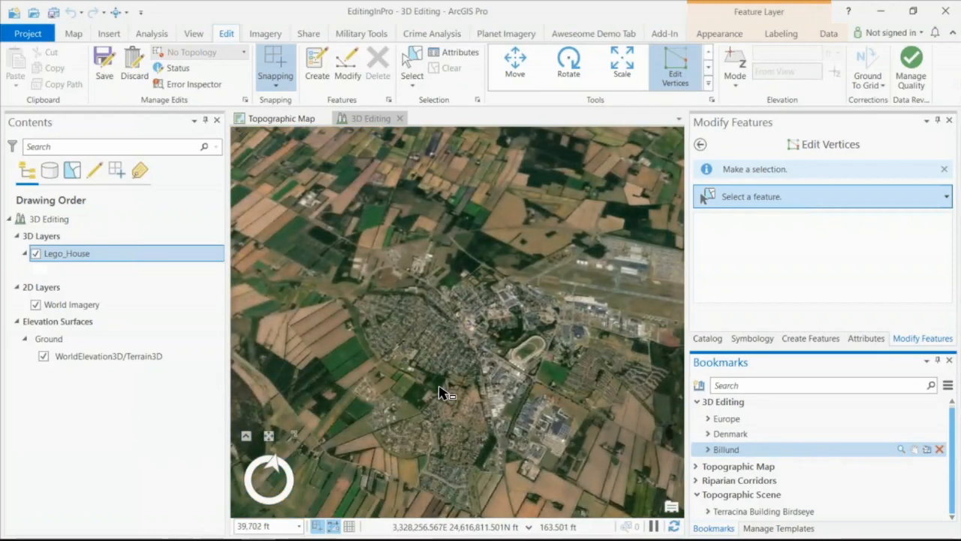
# - Zoom in from Billund to the Lego House and bring the building into view
pyautogui.scroll(3, 468, 338)
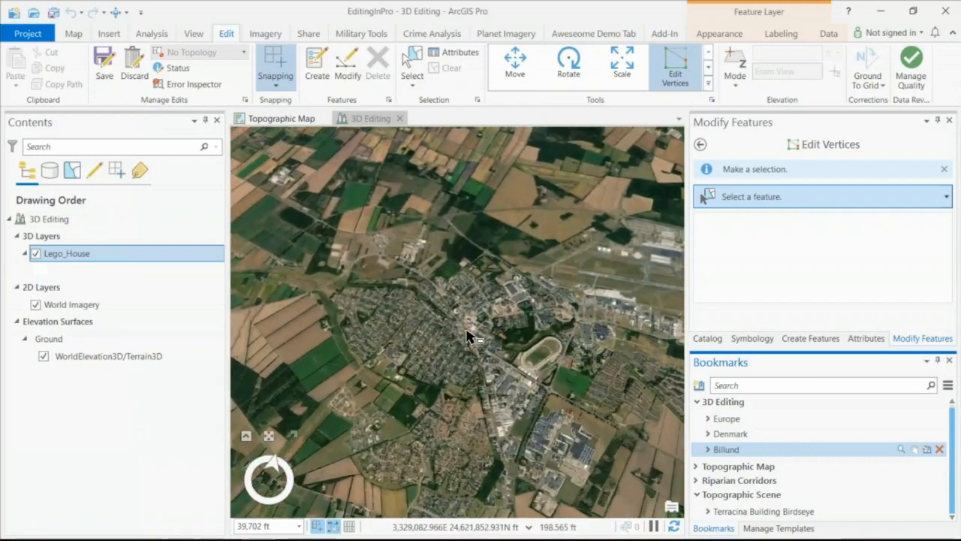
pyautogui.scroll(5, 493, 319)
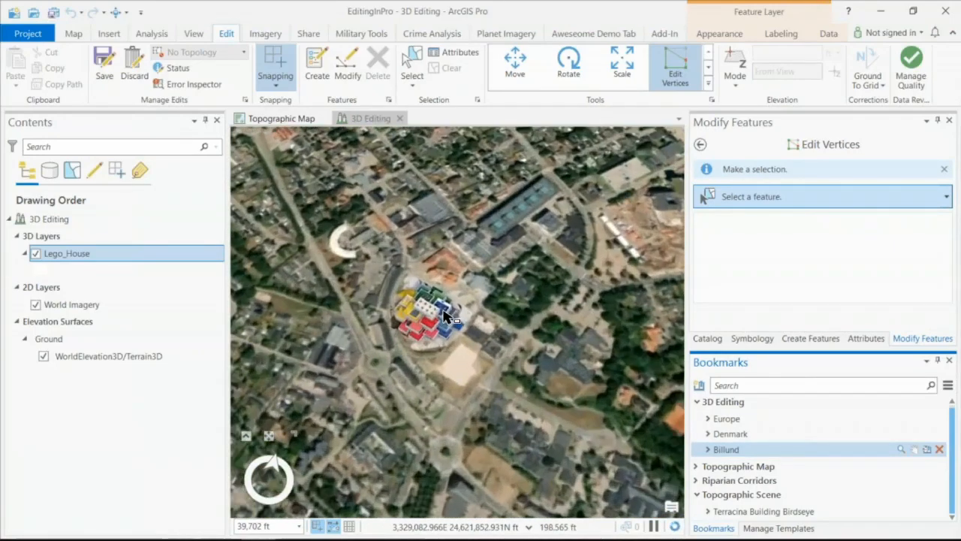
pyautogui.scroll(5, 441, 320)
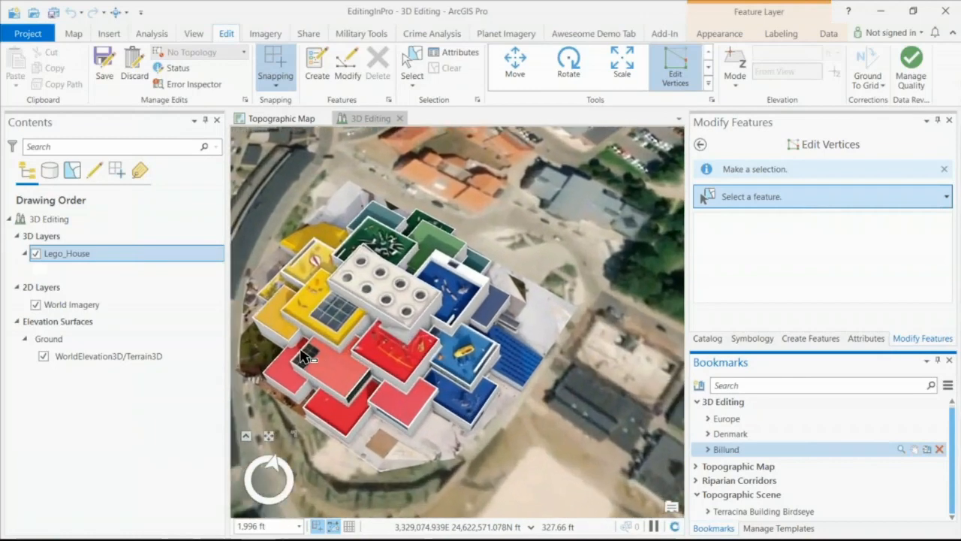
pyautogui.scroll(1, 279, 353)
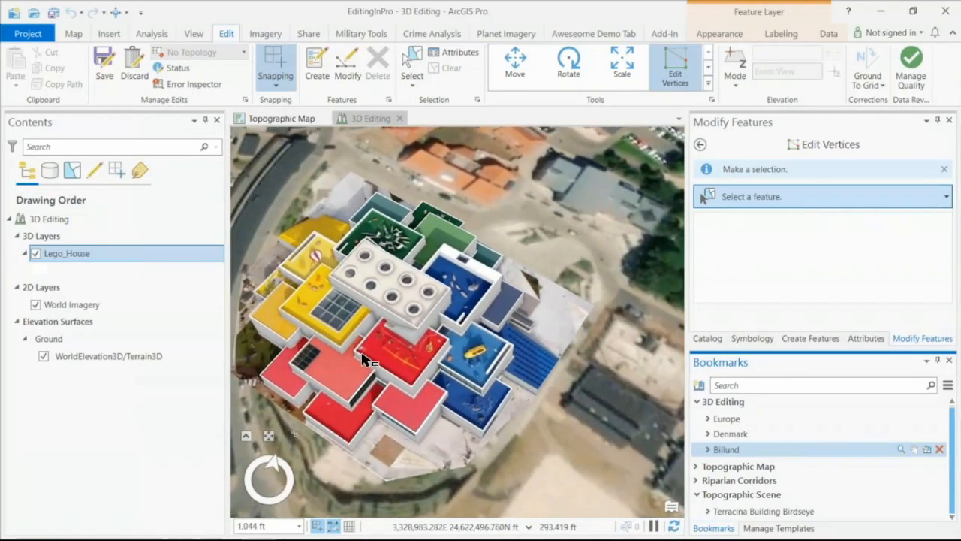
pyautogui.moveTo(359, 352); pyautogui.dragTo(410, 374)
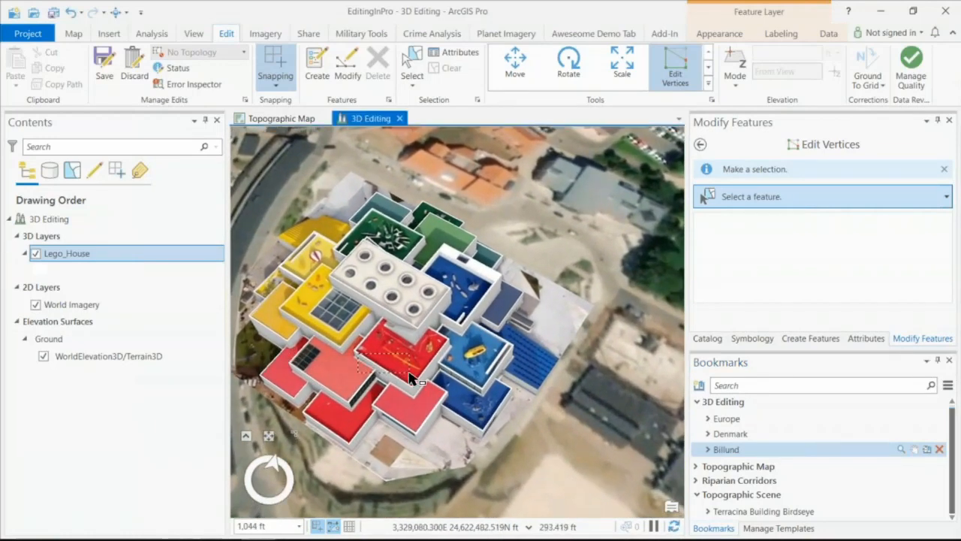
pyautogui.moveTo(345, 431); pyautogui.dragTo(461, 411)
pyautogui.moveTo(277, 388); pyautogui.dragTo(505, 451)
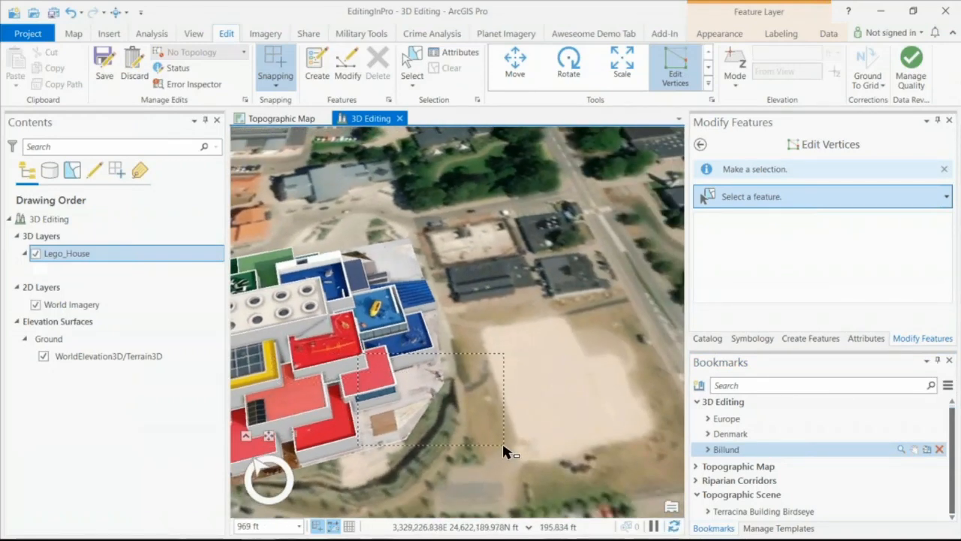
# - Explore the Lego House from an oblique angle and close in on the yellow roof's skylight
pyautogui.click(115, 13)
pyautogui.moveTo(409, 430); pyautogui.dragTo(584, 395)
pyautogui.scroll(1, 523, 401)
pyautogui.scroll(2, 477, 364)
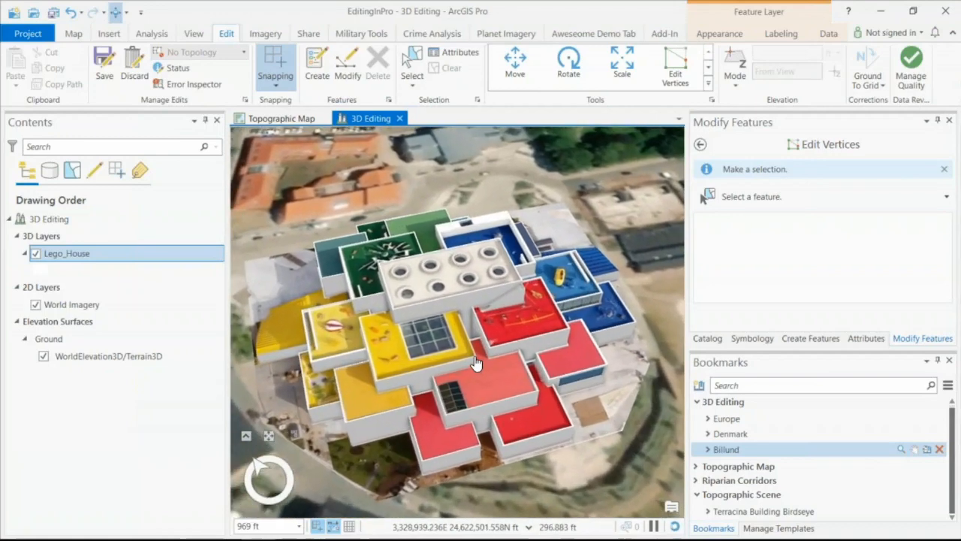
pyautogui.scroll(3, 474, 363)
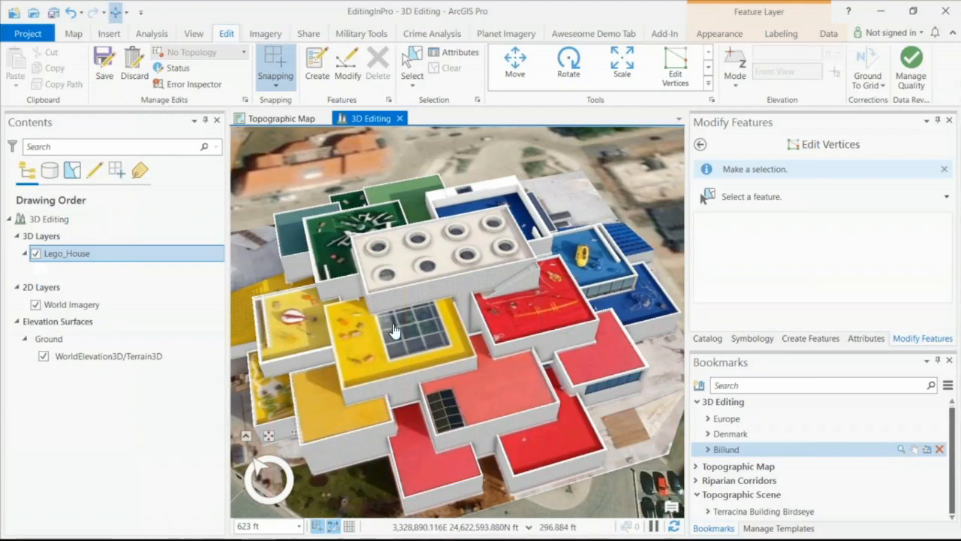
pyautogui.scroll(3, 393, 331)
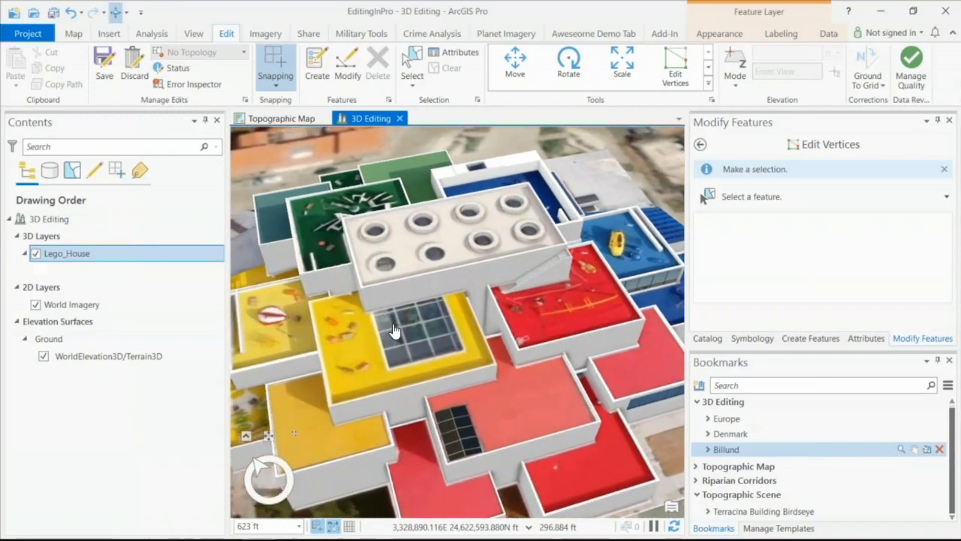
pyautogui.scroll(2, 393, 332)
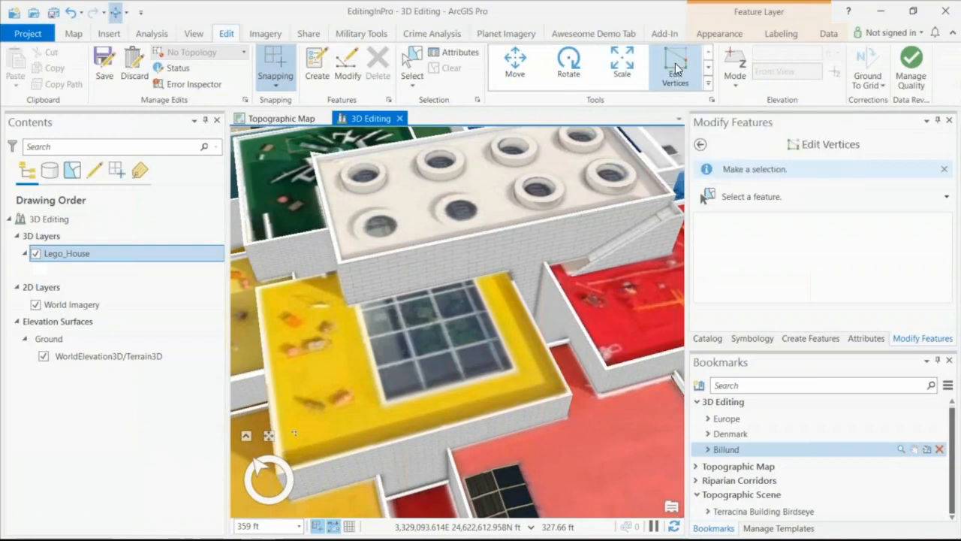
# - Try to sketch a rectangle around the skylight on the Lego House's yellow roof face with Edit Vertices
pyautogui.click(676, 67)
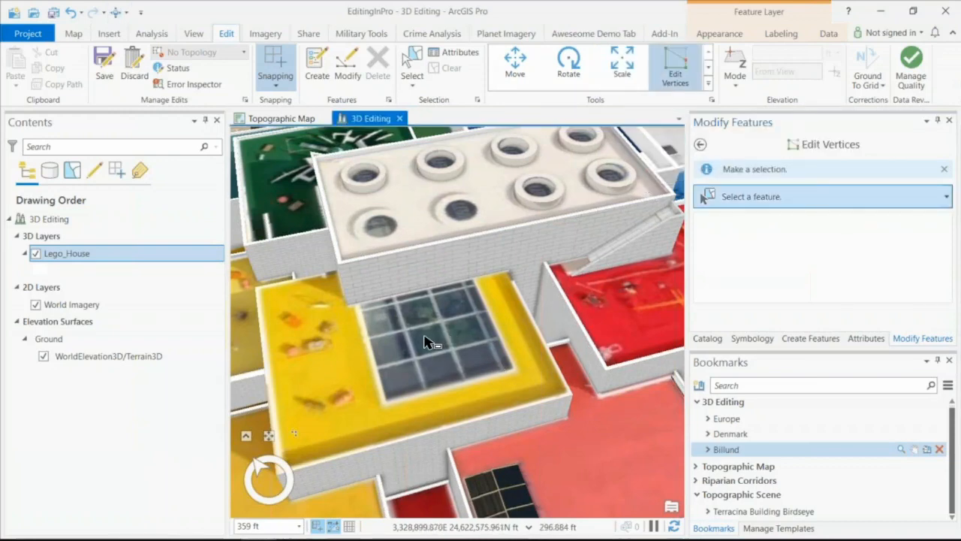
pyautogui.click(443, 302)
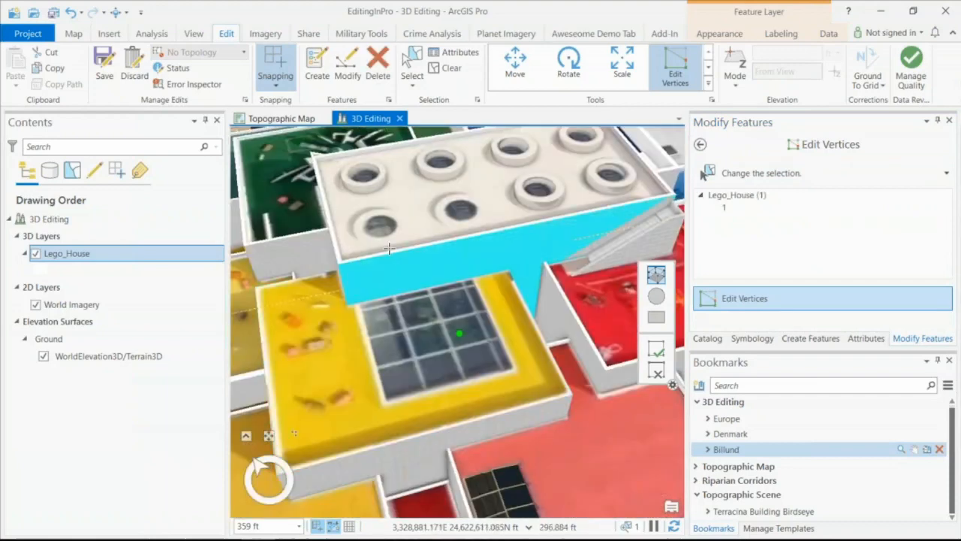
pyautogui.rightClick(357, 311)
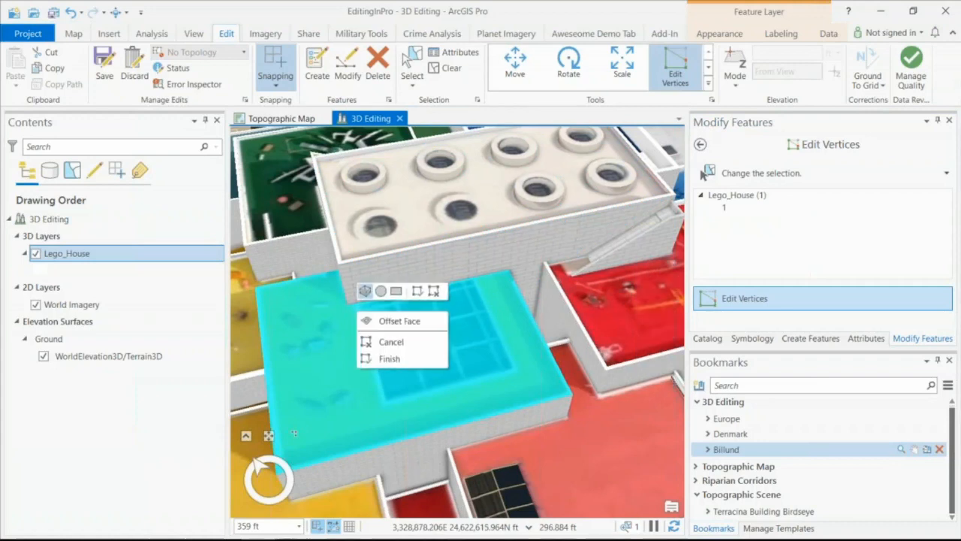
pyautogui.click(396, 293)
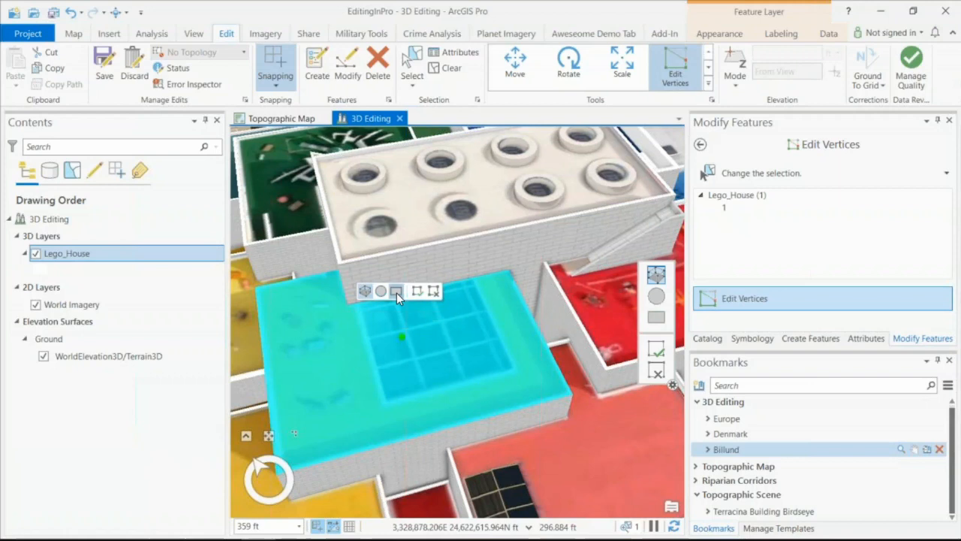
pyautogui.click(363, 314)
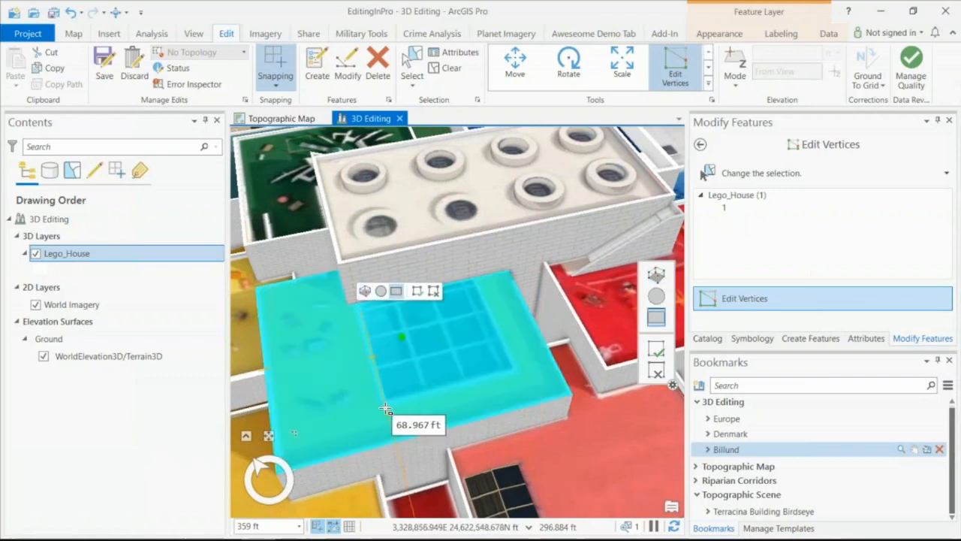
pyautogui.click(384, 404)
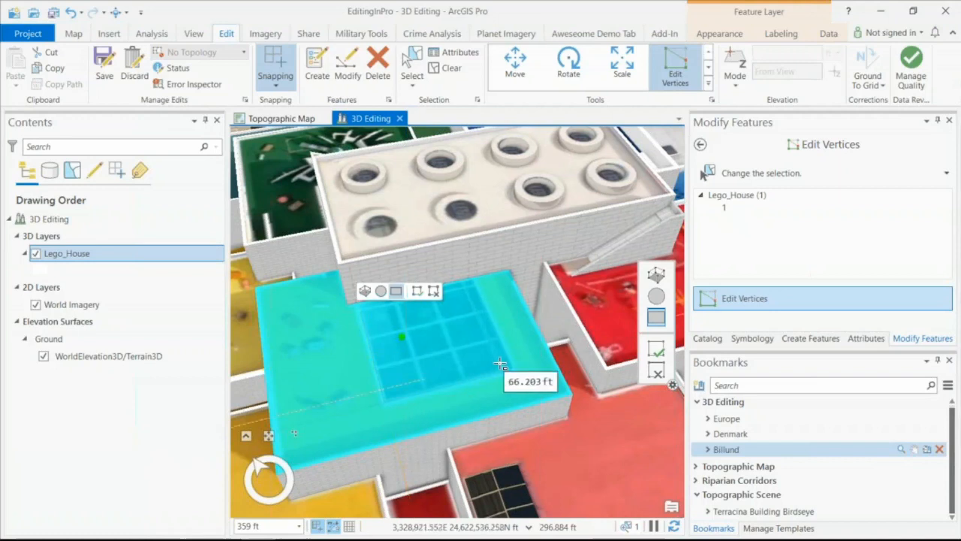
pyautogui.click(509, 366)
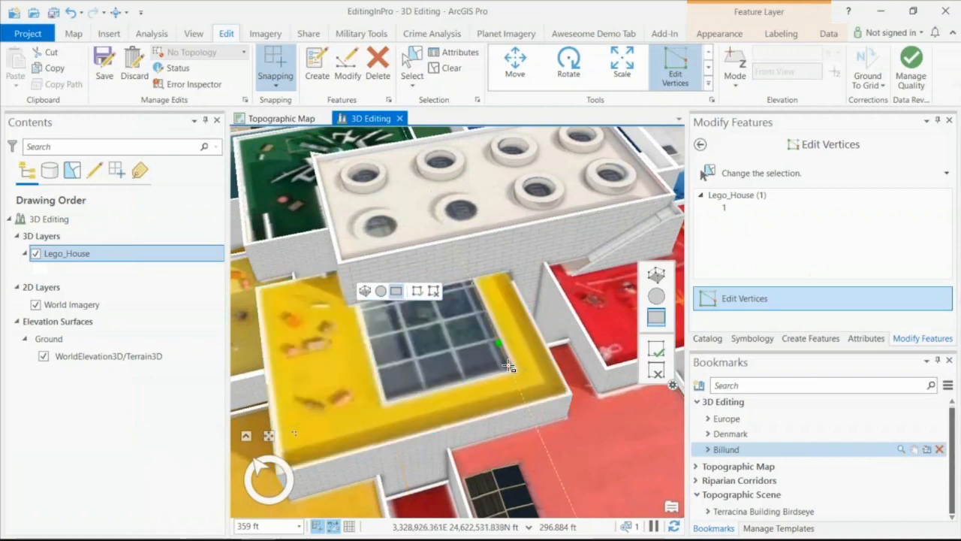
pyautogui.click(508, 366)
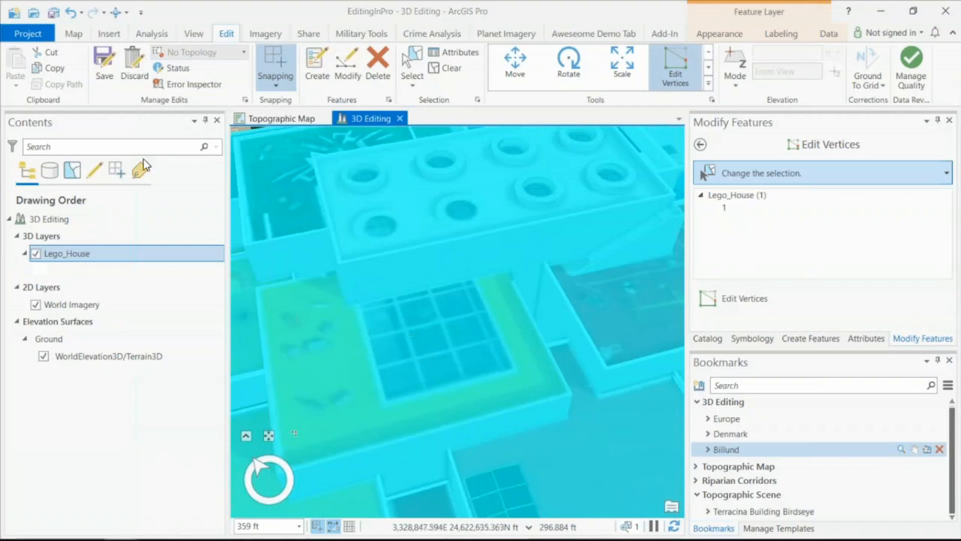
# - Clear the Lego House selection and discard the pending edits
pyautogui.click(678, 62)
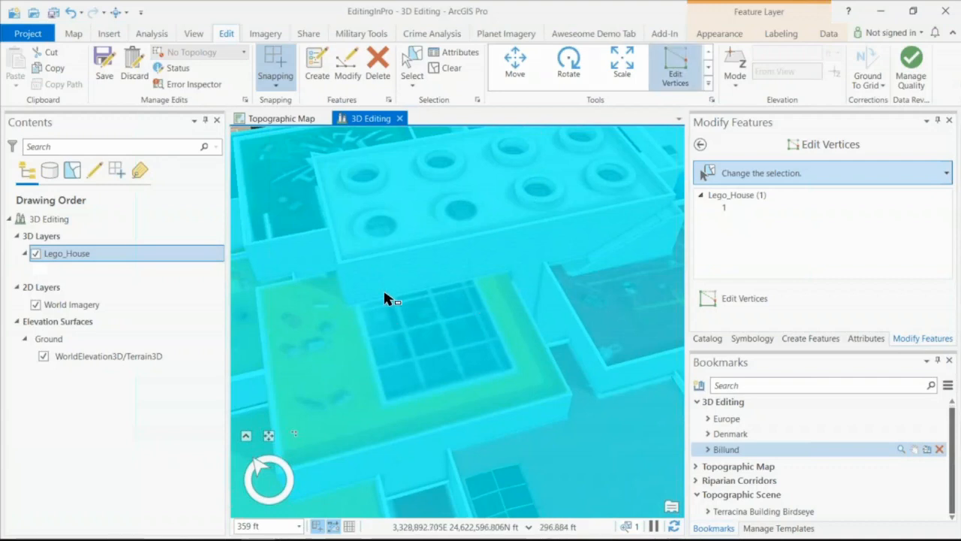
pyautogui.click(450, 67)
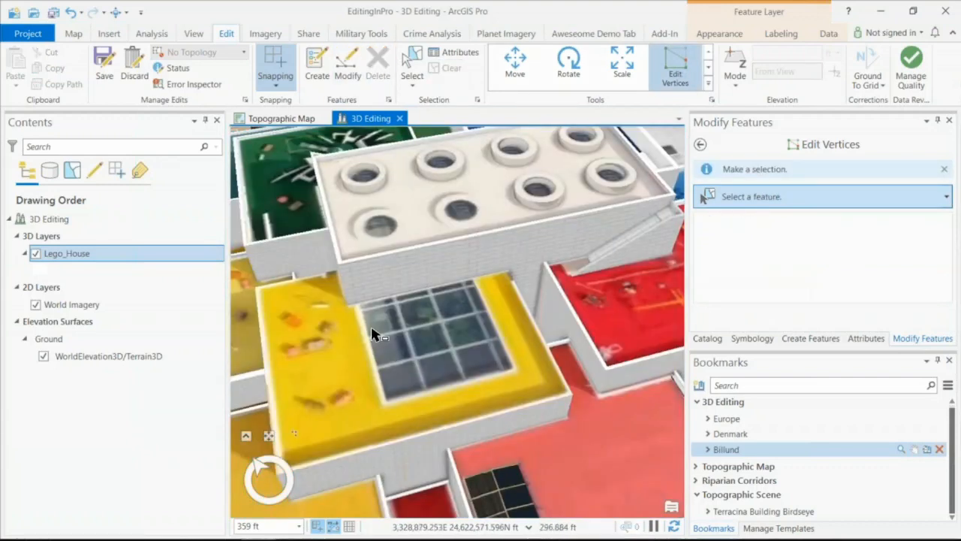
pyautogui.click(125, 55)
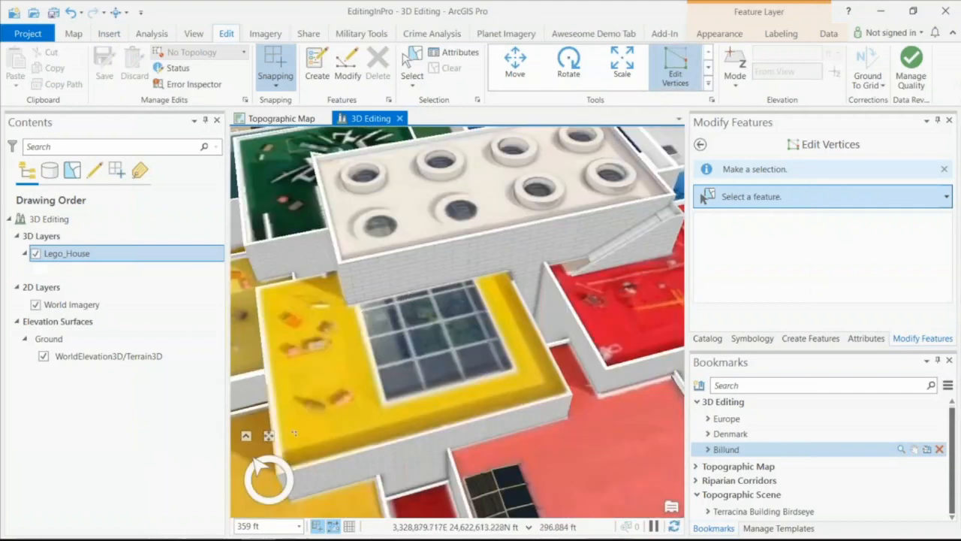
# - Select the Lego House for vertex editing and sketch a rectangle around the skylight on its yellow roof face
pyautogui.click(402, 342)
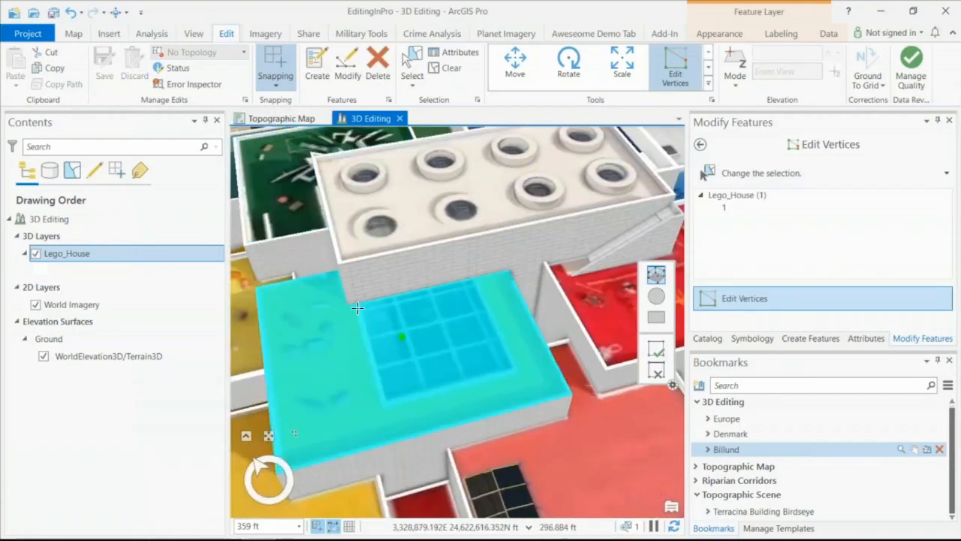
pyautogui.rightClick(360, 310)
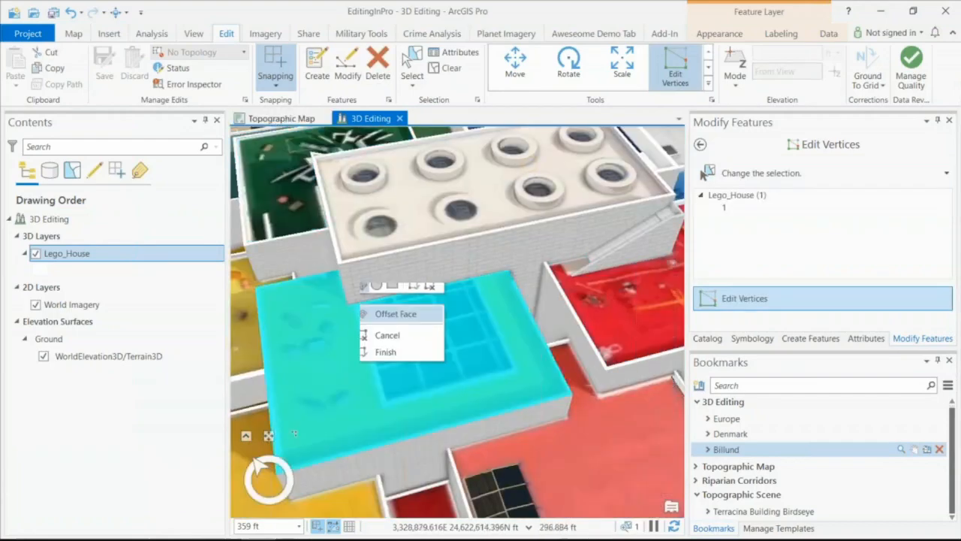
pyautogui.click(399, 292)
pyautogui.click(366, 310)
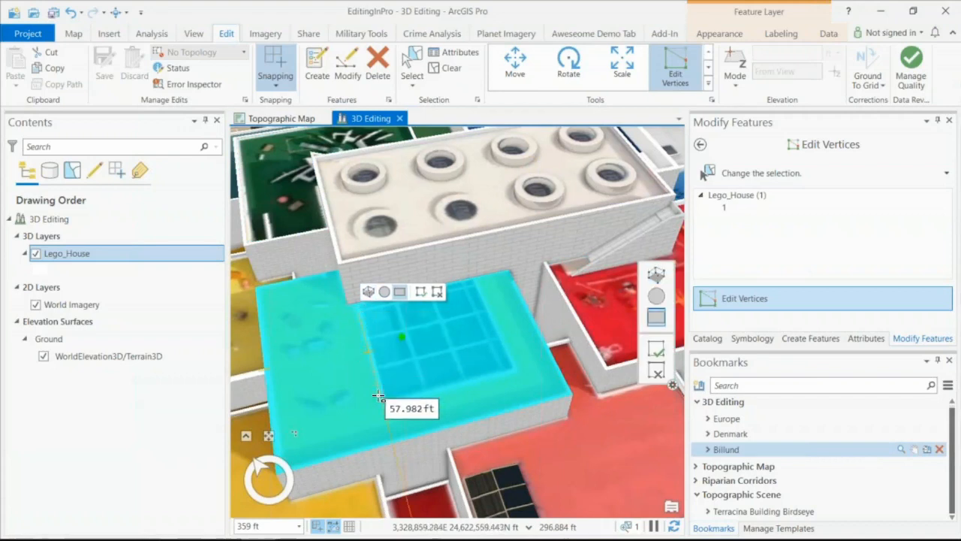
pyautogui.click(513, 374)
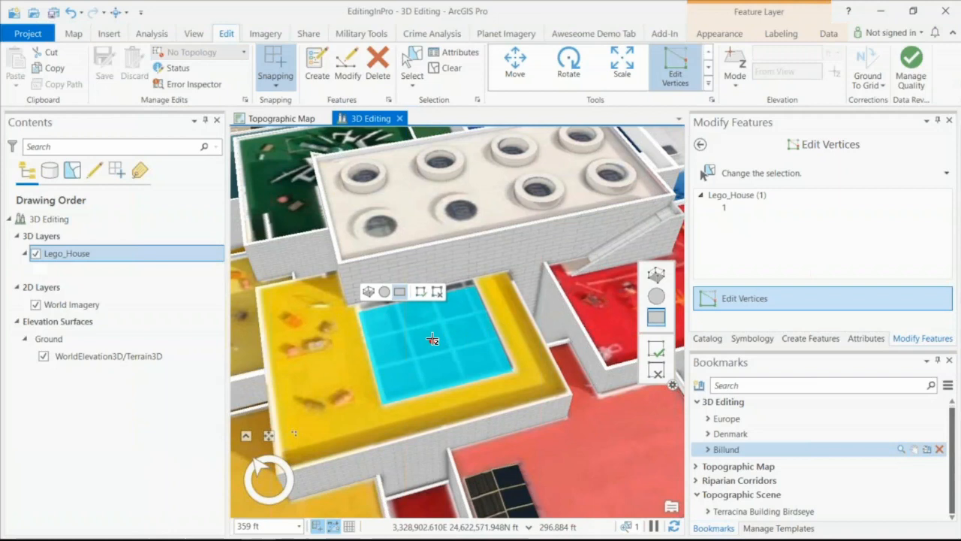
# - Raise the rectangular skylight face above the yellow roof and view it from the side
pyautogui.scroll(2, 432, 339)
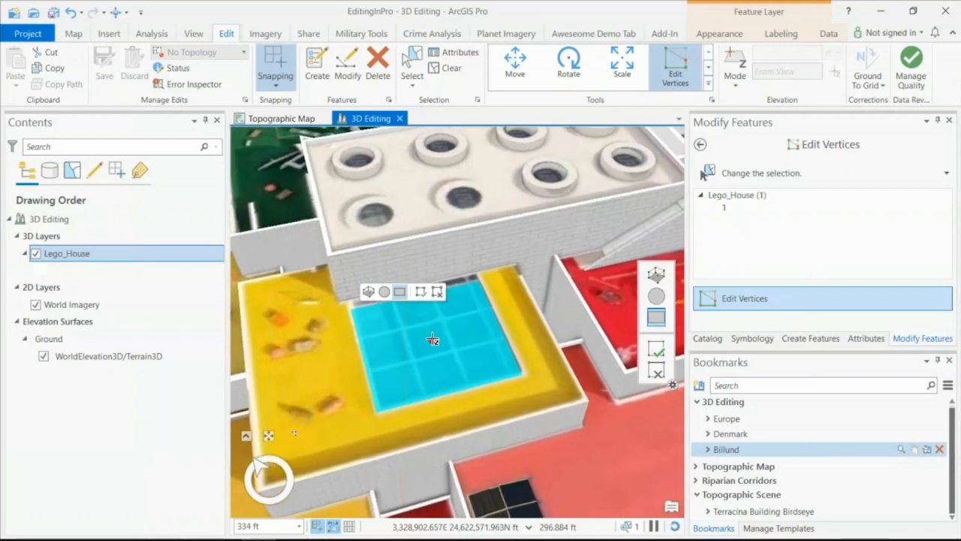
pyautogui.moveTo(432, 339); pyautogui.dragTo(430, 325)
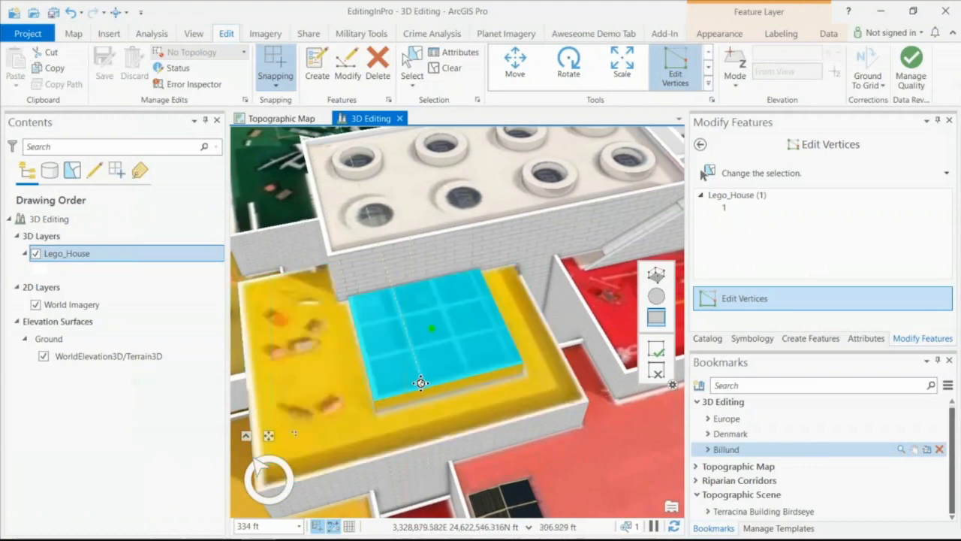
pyautogui.moveTo(421, 383); pyautogui.dragTo(385, 319)
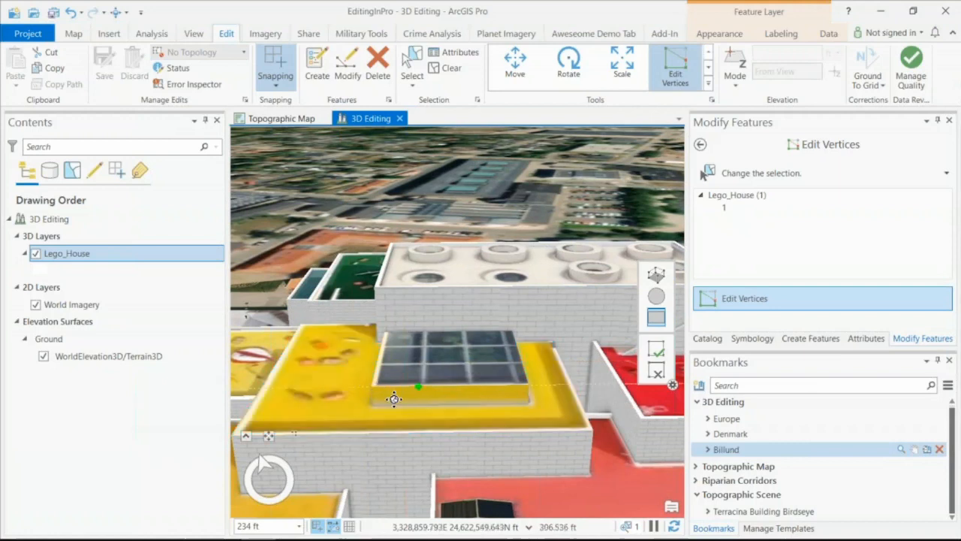
# - Offset the yellow roof face inward and raise its outer rim to form a parapet
pyautogui.moveTo(312, 380)
pyautogui.mouseDown()
pyautogui.moveTo(338, 378)
pyautogui.moveTo(315, 381)
pyautogui.moveTo(315, 366)
pyautogui.mouseUp()
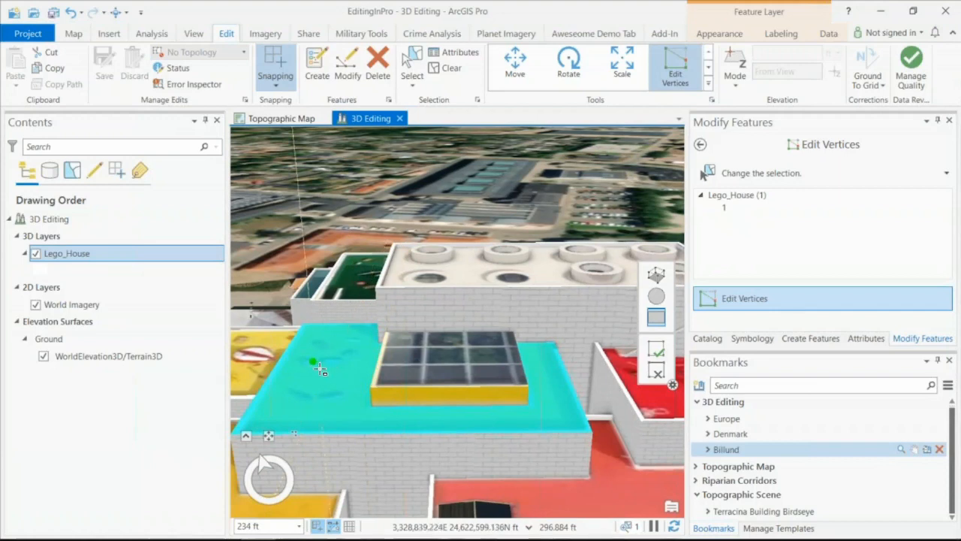
pyautogui.rightClick(321, 368)
pyautogui.click(341, 374)
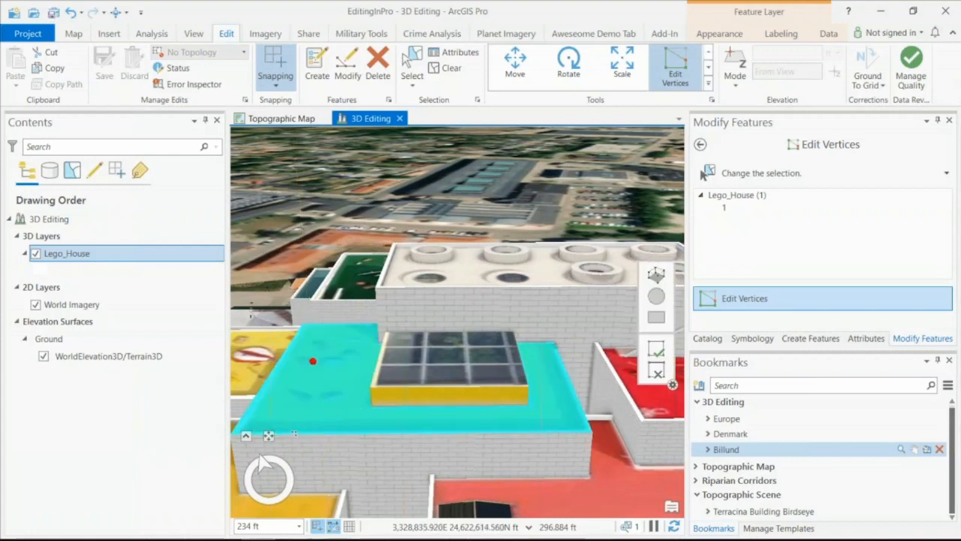
pyautogui.click(316, 363)
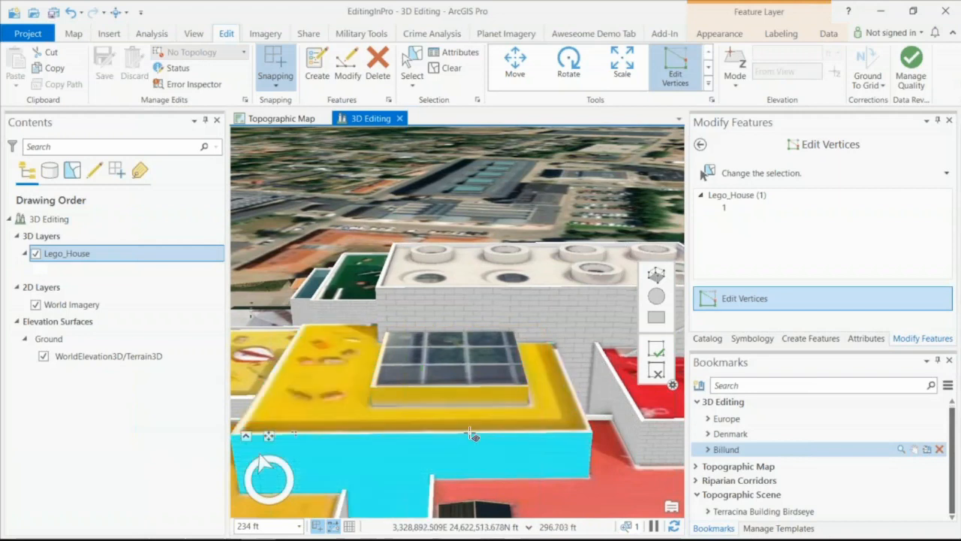
pyautogui.moveTo(469, 432); pyautogui.dragTo(465, 423)
pyautogui.scroll(3, 308, 318)
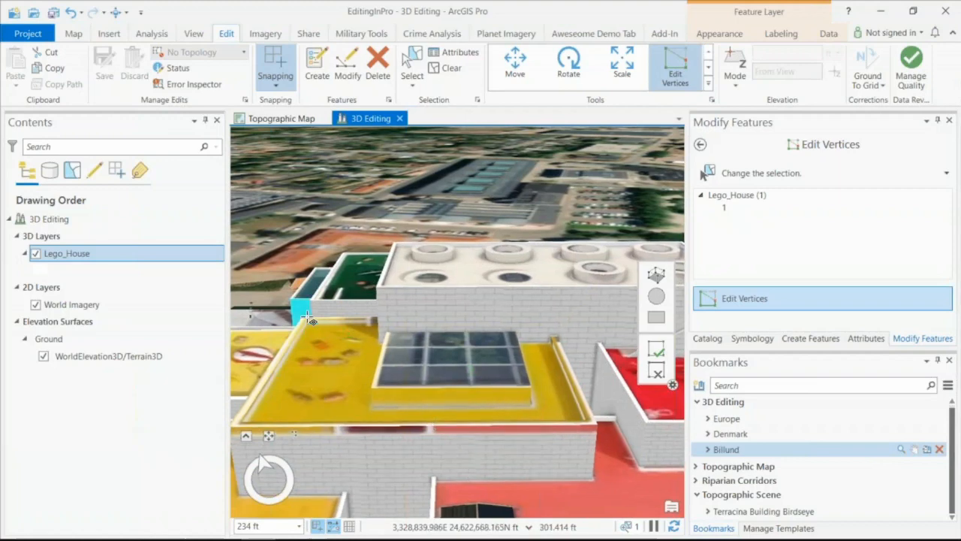
pyautogui.scroll(3, 308, 318)
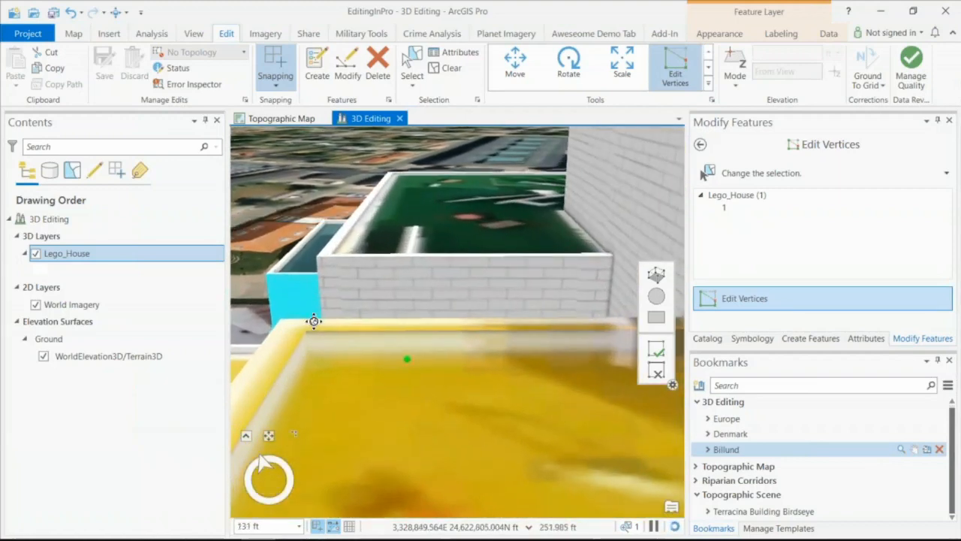
pyautogui.moveTo(332, 346)
pyautogui.mouseDown()
pyautogui.moveTo(290, 341)
pyautogui.moveTo(369, 355)
pyautogui.moveTo(333, 347)
pyautogui.moveTo(337, 356)
pyautogui.mouseUp()
# - Sketch a circle around the flat round skylight near the corner of the Lego House's white roof
pyautogui.scroll(-4, 337, 356)
pyautogui.moveTo(462, 311); pyautogui.dragTo(576, 269)
pyautogui.scroll(-4, 577, 269)
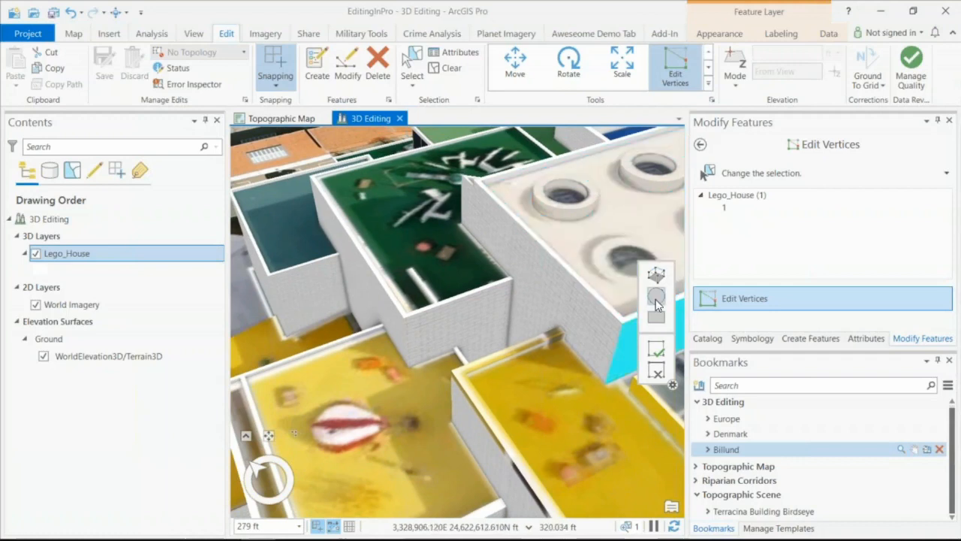
pyautogui.click(657, 301)
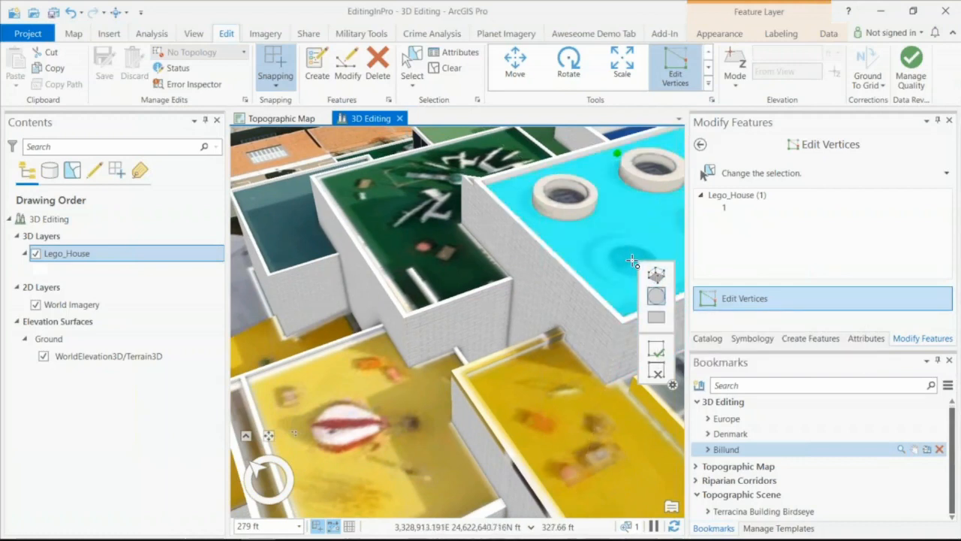
pyautogui.moveTo(633, 261); pyautogui.dragTo(598, 268)
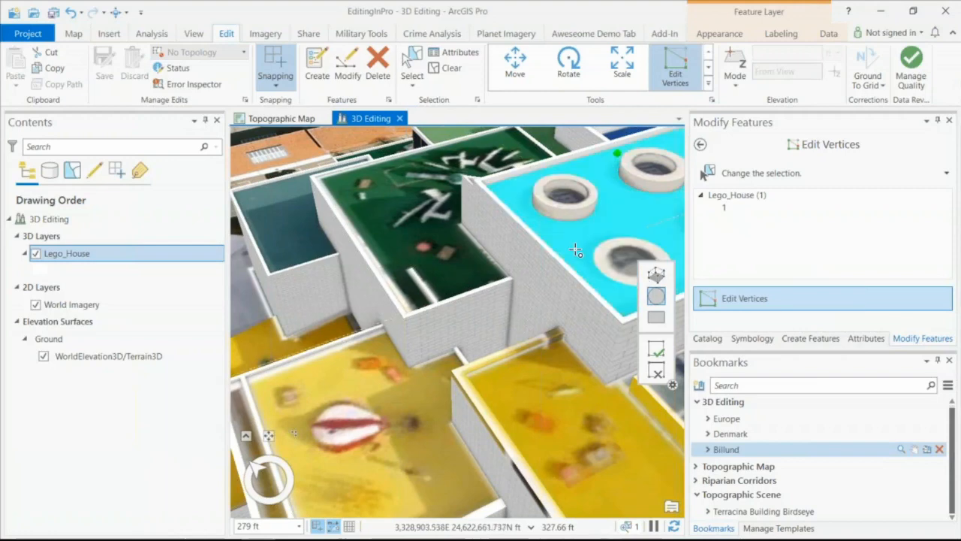
# - Raise the circular skylight face above the white roof with a rim around its recessed centre
pyautogui.moveTo(628, 270)
pyautogui.mouseDown()
pyautogui.moveTo(590, 258)
pyautogui.moveTo(686, 274)
pyautogui.moveTo(629, 273)
pyautogui.moveTo(737, 273)
pyautogui.mouseUp()
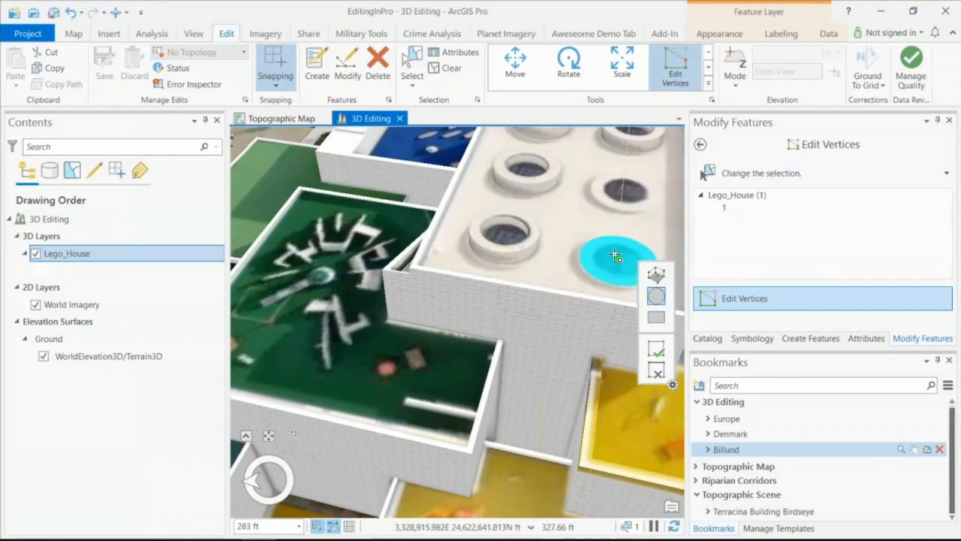
pyautogui.rightClick(615, 258)
pyautogui.click(620, 267)
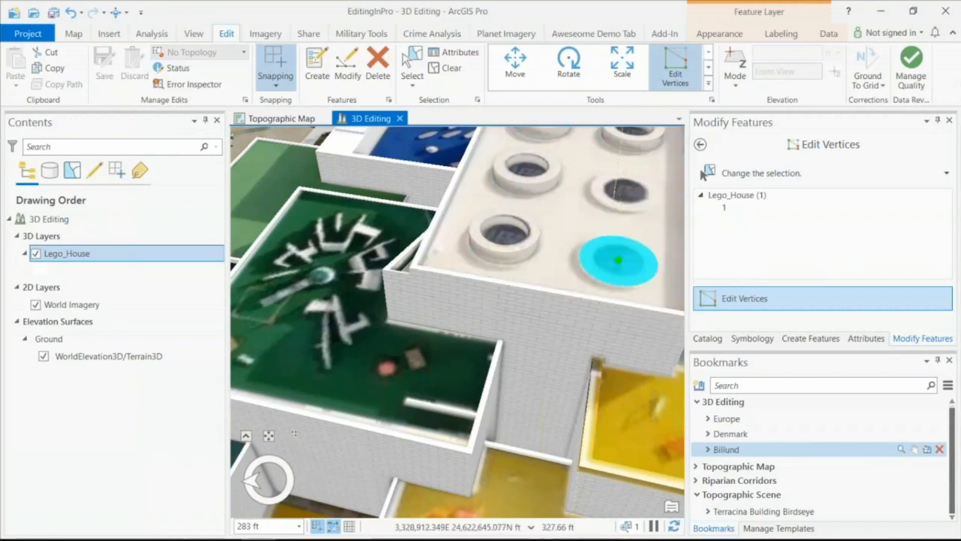
pyautogui.moveTo(618, 265); pyautogui.dragTo(590, 248)
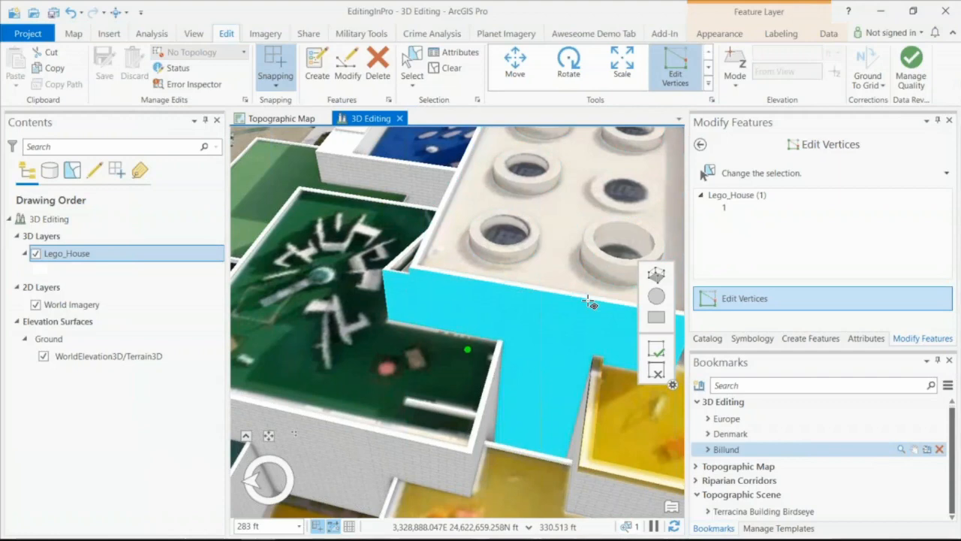
# - Finish the skylight edit and explore around the Lego House to the lower brick wall with the arched windows
pyautogui.scroll(-2, 590, 303)
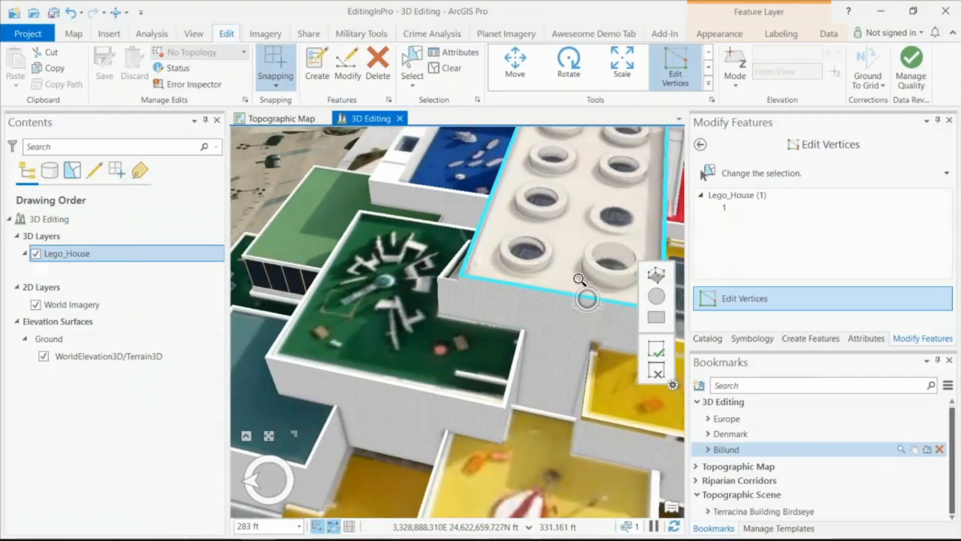
pyautogui.scroll(-1, 637, 481)
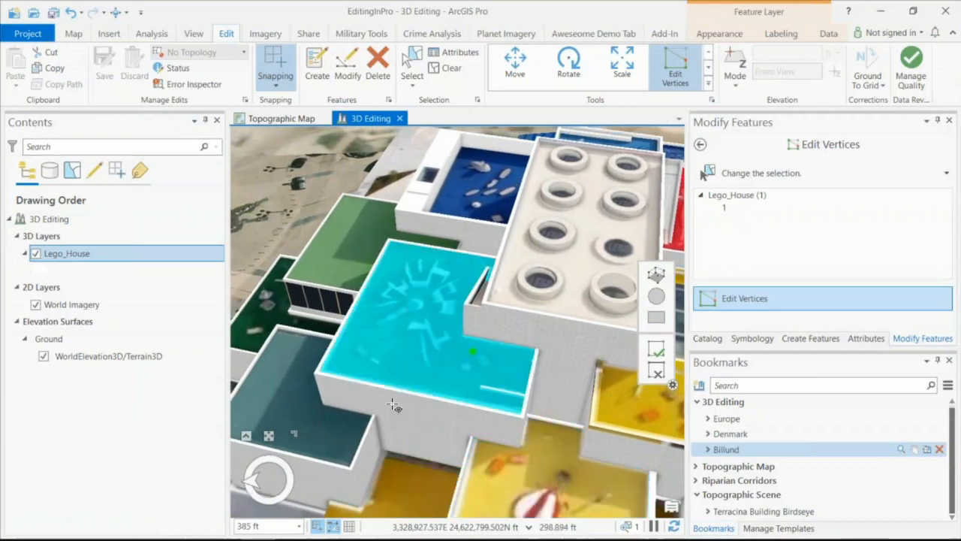
pyautogui.scroll(-5, 599, 483)
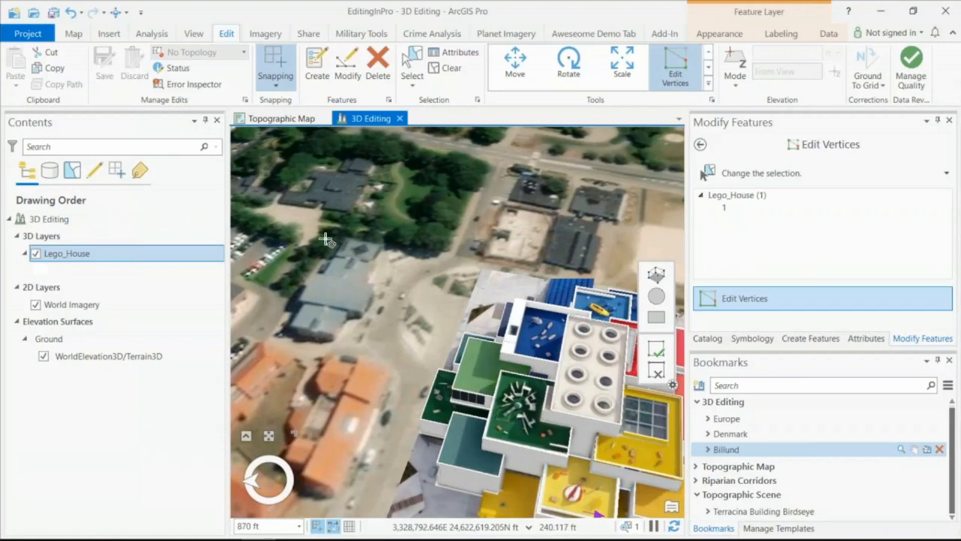
pyautogui.press('c')
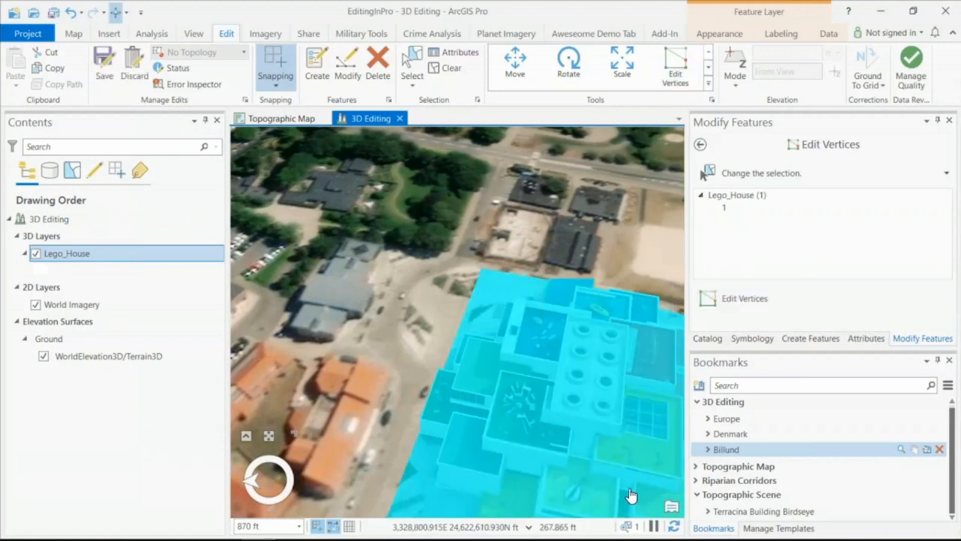
pyautogui.moveTo(631, 495); pyautogui.dragTo(557, 258)
pyautogui.scroll(10, 548, 330)
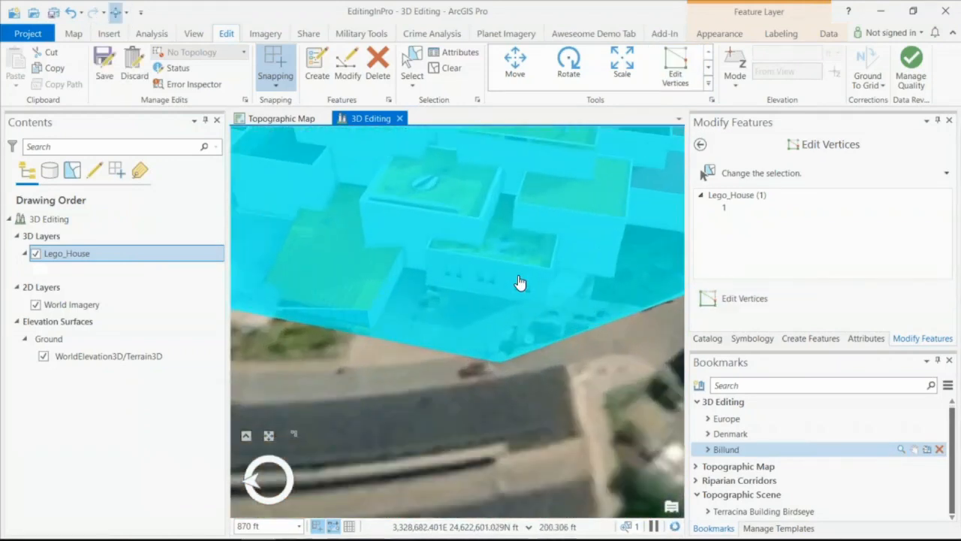
pyautogui.moveTo(496, 226); pyautogui.dragTo(533, 330)
# - Trace the flat arched window on the brick wall with Edit Vertices, about 16.5 ft wide with a side about 14.8 ft high
pyautogui.click(675, 65)
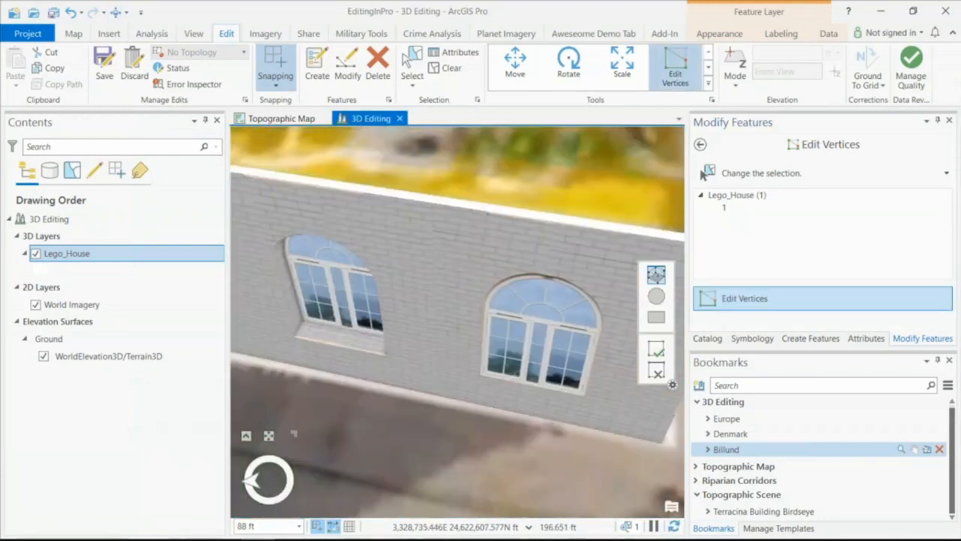
pyautogui.click(552, 294)
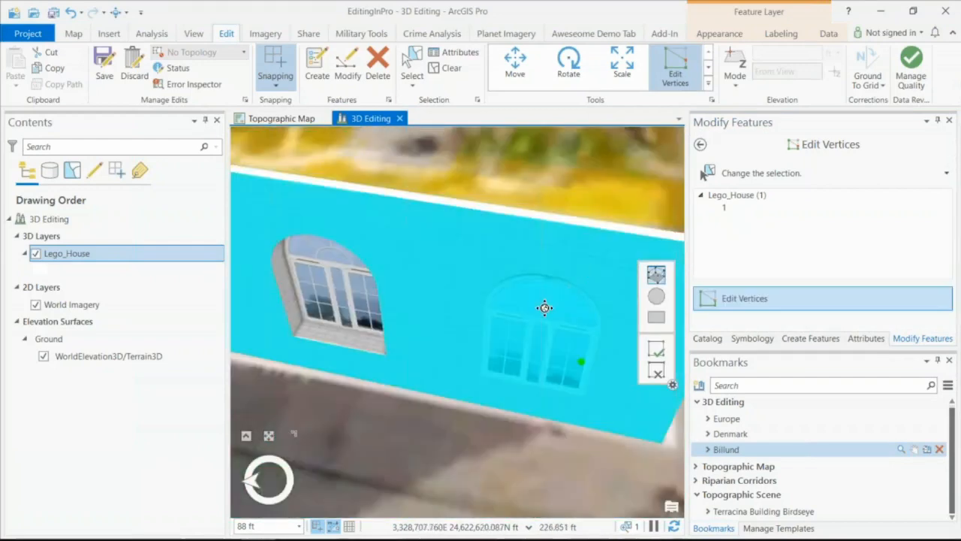
pyautogui.moveTo(545, 308); pyautogui.dragTo(576, 217)
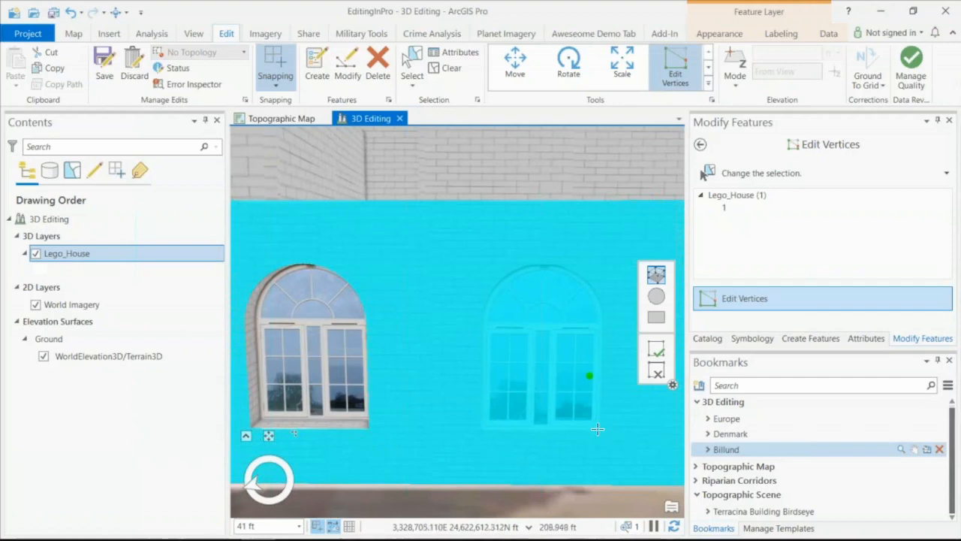
pyautogui.moveTo(597, 429); pyautogui.dragTo(485, 327)
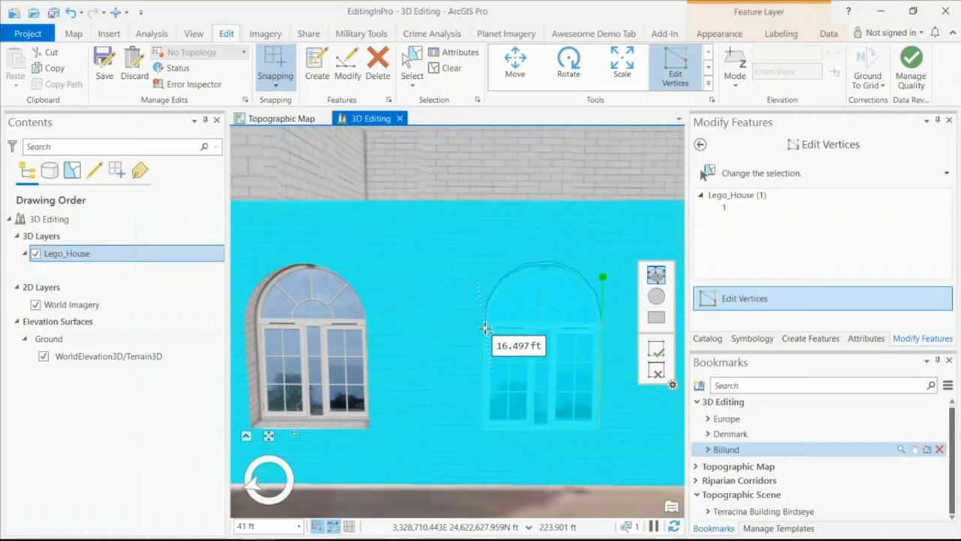
pyautogui.click(485, 328)
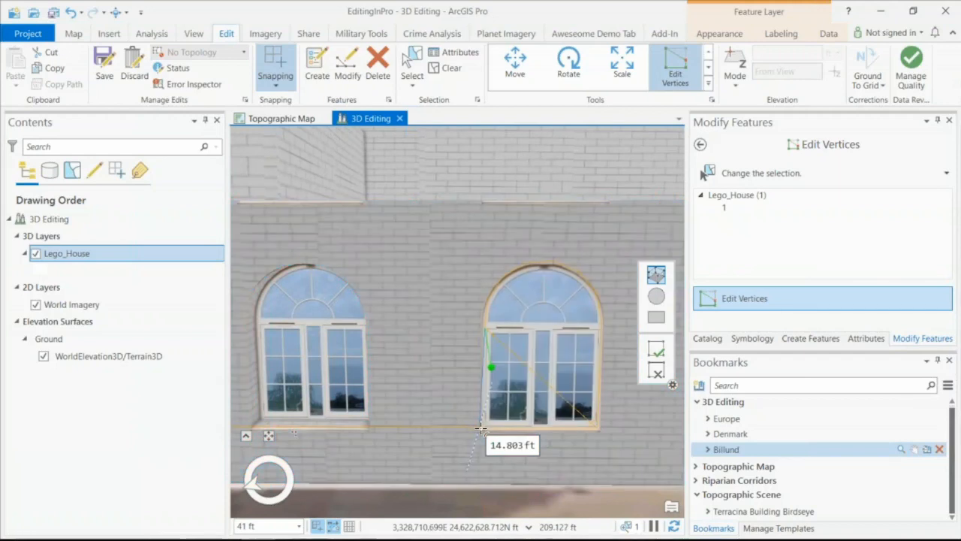
pyautogui.doubleClick(486, 432)
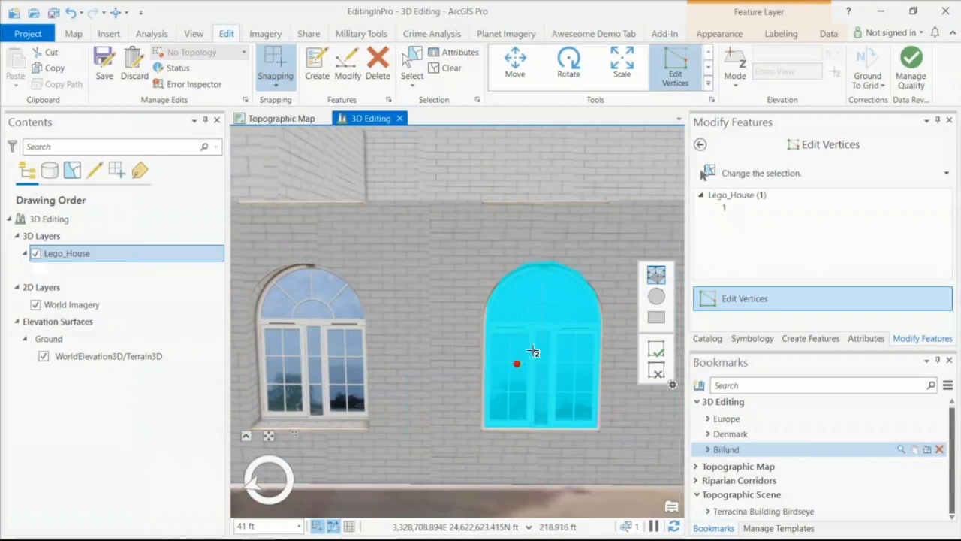
# - Push the traced arched window face into the brick wall to recess it like the neighbouring window
pyautogui.click(489, 452)
pyautogui.click(508, 394)
pyautogui.scroll(-1, 533, 383)
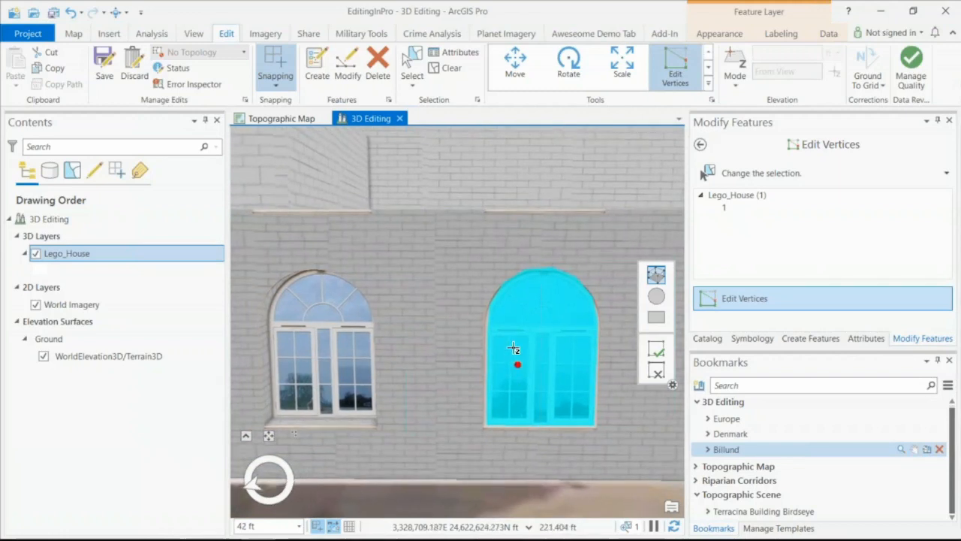
pyautogui.click(412, 461)
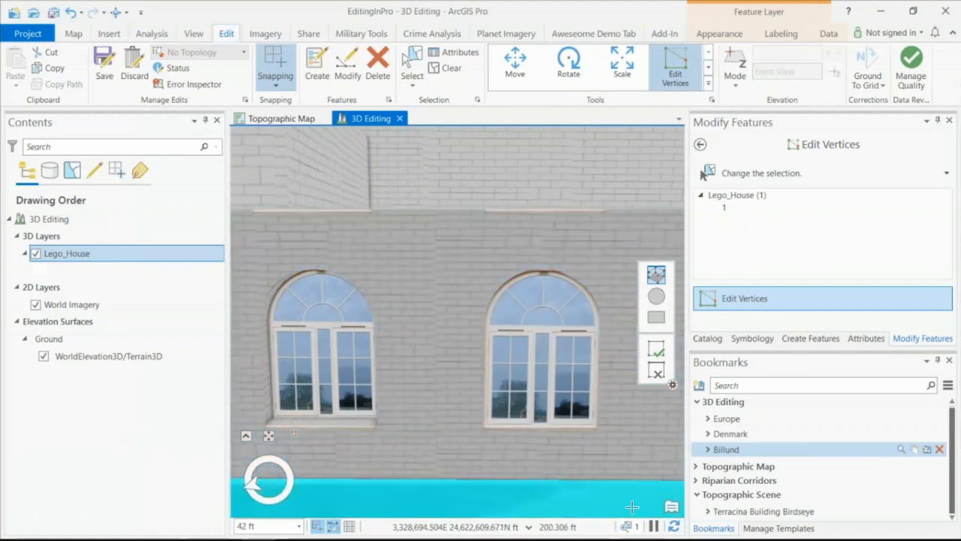
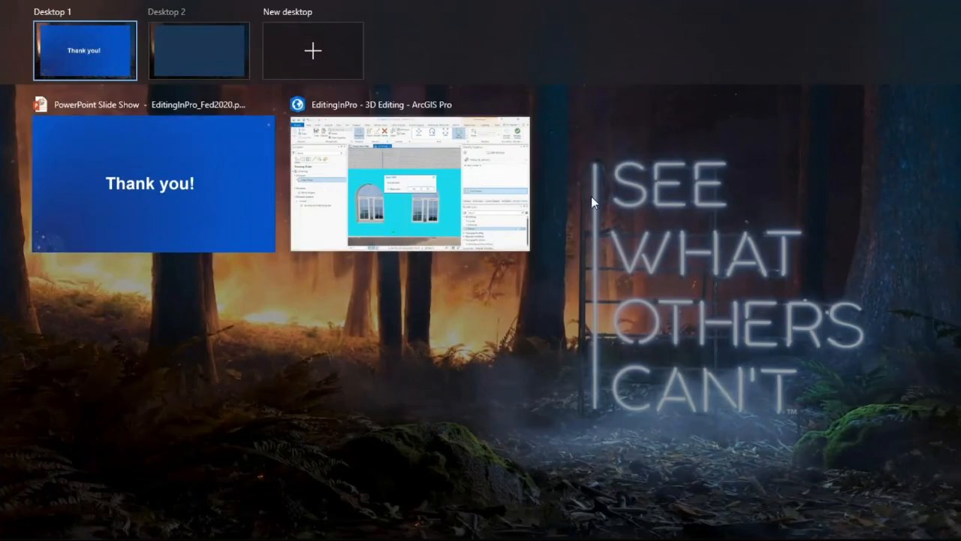
# - Switch to the ArcGIS Pro window, dismiss the open dialog and bring up the Topographic Map with its layers in drawing order
pyautogui.click(432, 232)
pyautogui.click(507, 294)
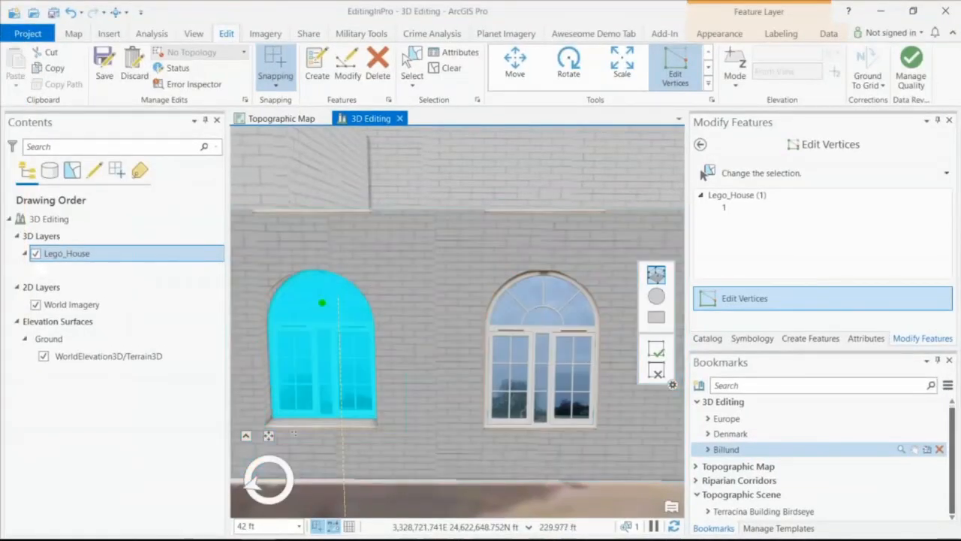
pyautogui.click(29, 173)
pyautogui.click(306, 121)
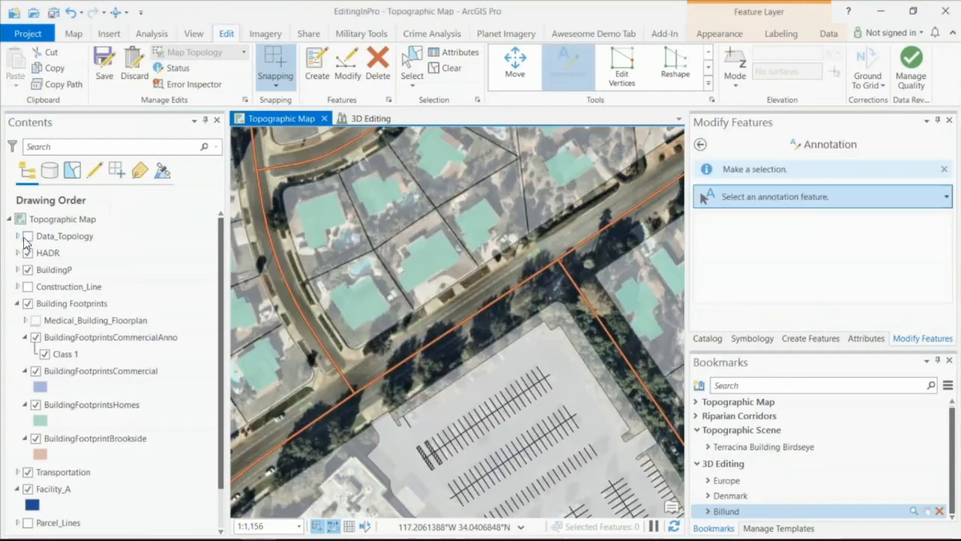
pyautogui.click(27, 236)
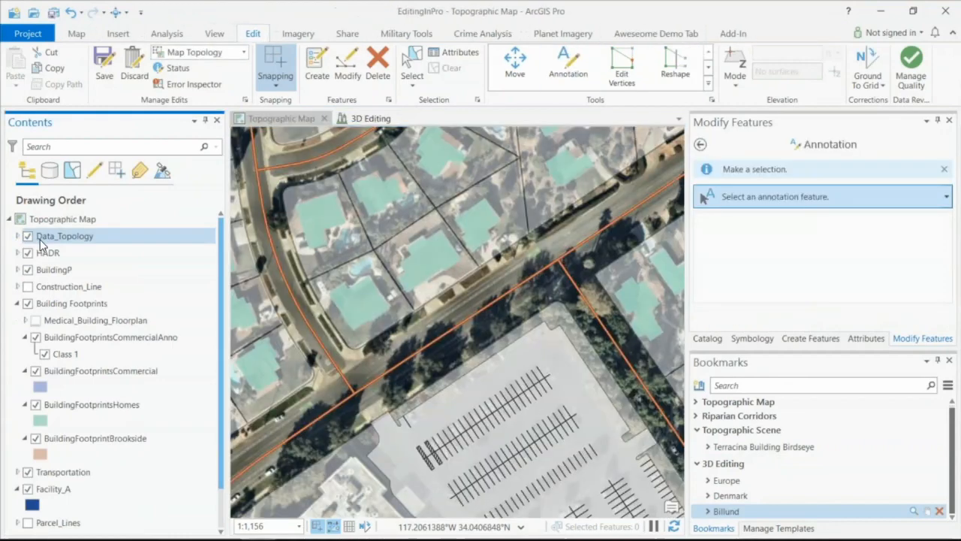
# - Make the ungrouped layers such as BuildingP and Lots unselectable, and toggle selectability of the Building Footprints sublayers off and back on
pyautogui.click(71, 172)
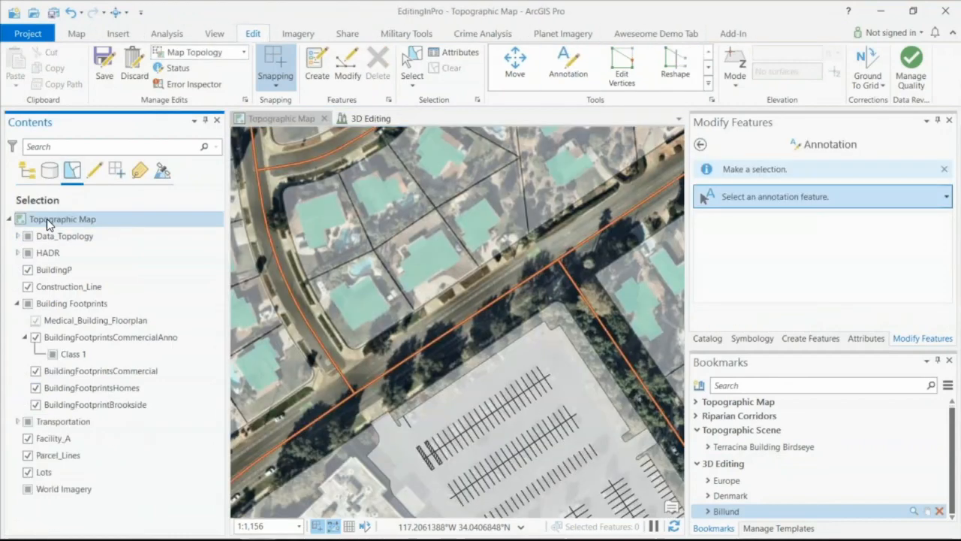
pyautogui.click(53, 235)
pyautogui.keyDown('ctrl'); pyautogui.click(28, 271); pyautogui.keyUp('ctrl')
pyautogui.click(28, 271)
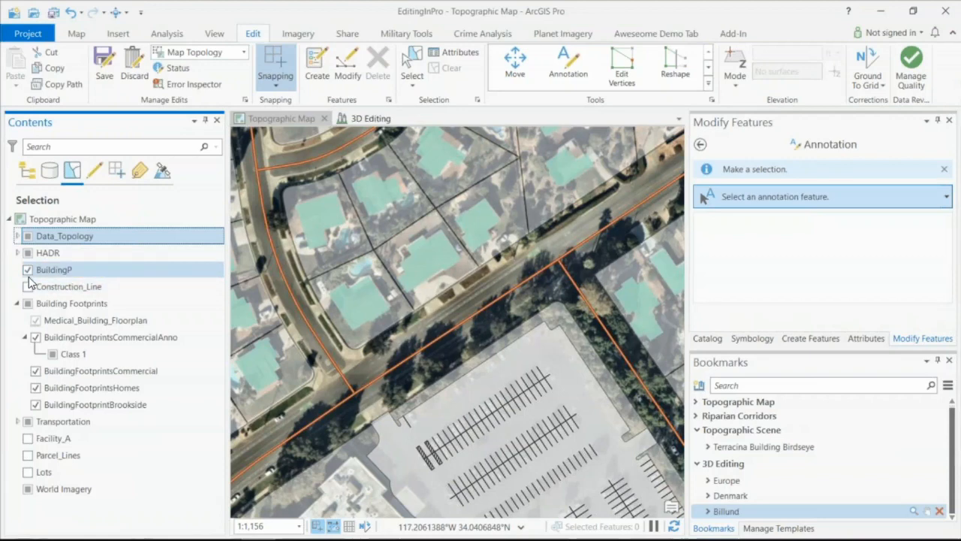
pyautogui.click(28, 270)
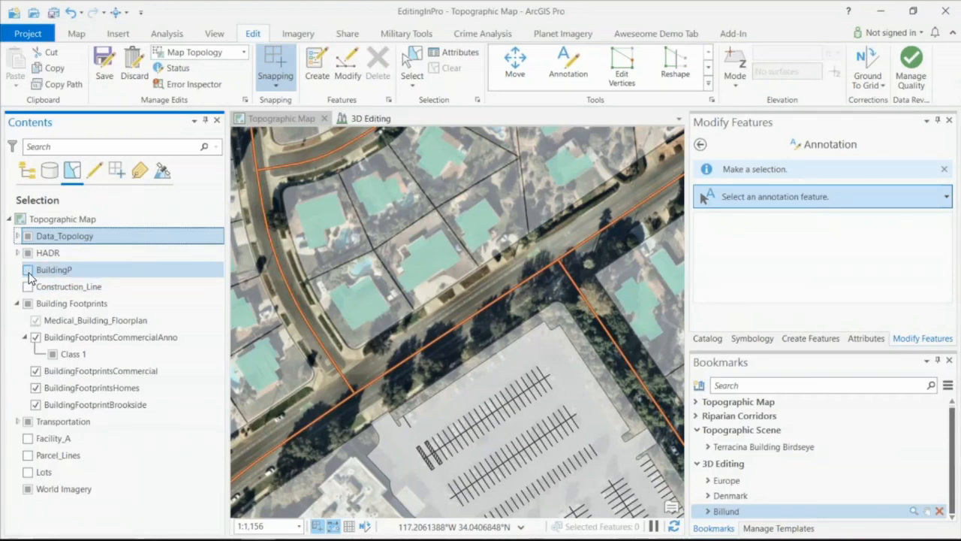
pyautogui.keyDown('ctrl'); pyautogui.click(36, 321); pyautogui.keyUp('ctrl')
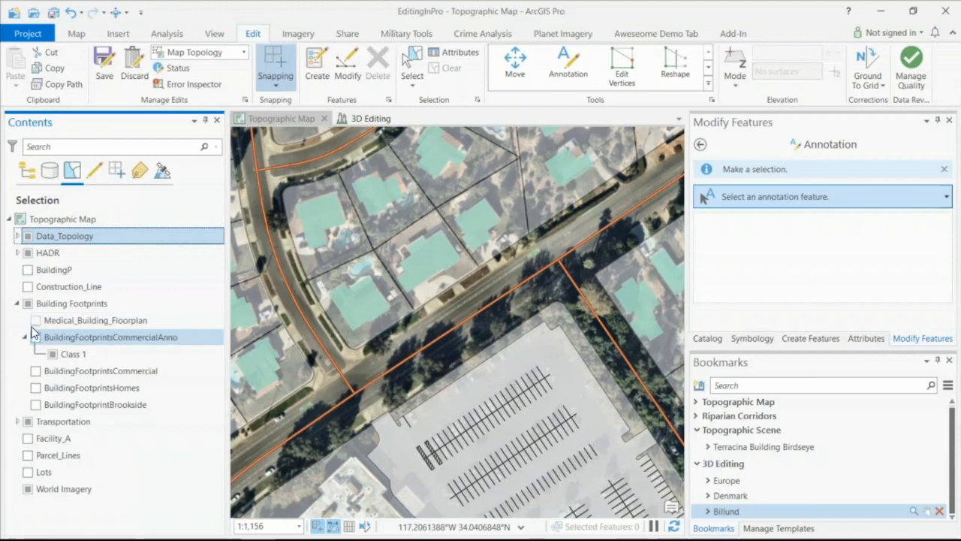
pyautogui.keyDown('ctrl'); pyautogui.click(36, 338); pyautogui.keyUp('ctrl')
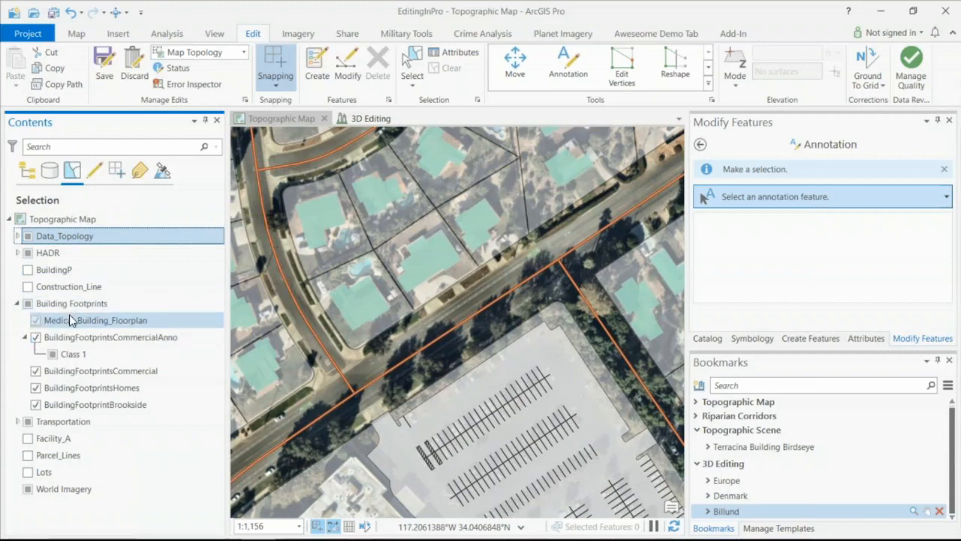
# - Return to the drawing order list and toggle the visibility of all top-level layers off and back on together
pyautogui.click(28, 170)
pyautogui.keyDown('ctrl'); pyautogui.click(28, 236); pyautogui.keyUp('ctrl')
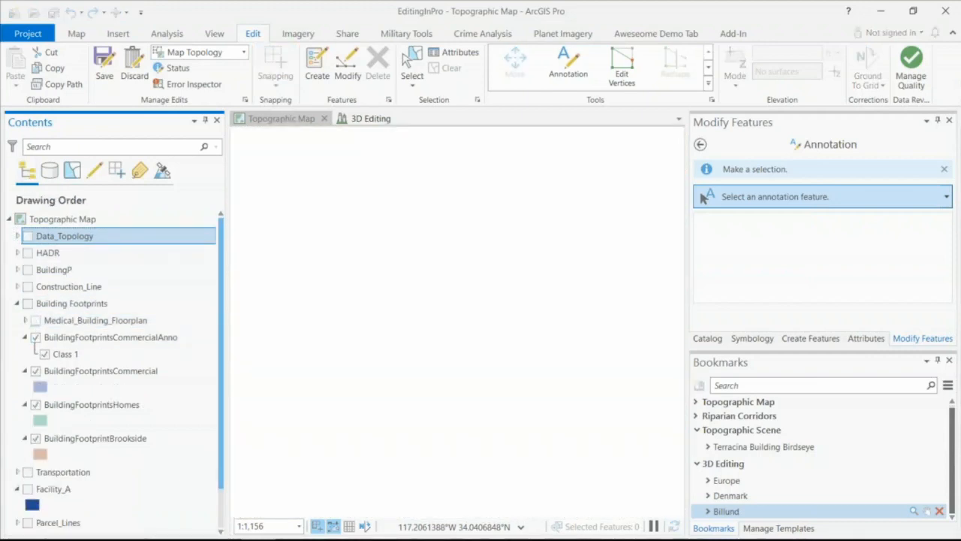
pyautogui.click(28, 236)
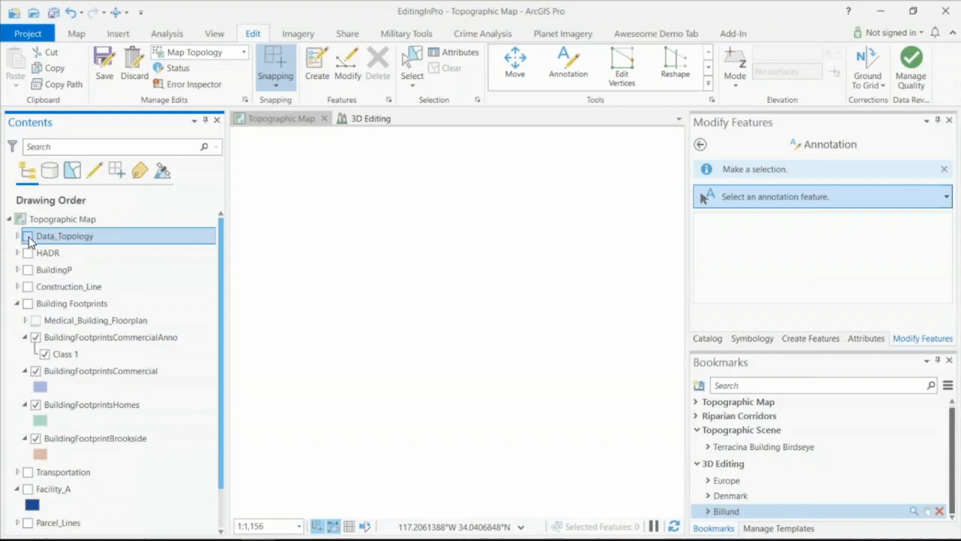
pyautogui.keyDown('ctrl'); pyautogui.click(28, 235); pyautogui.keyUp('ctrl')
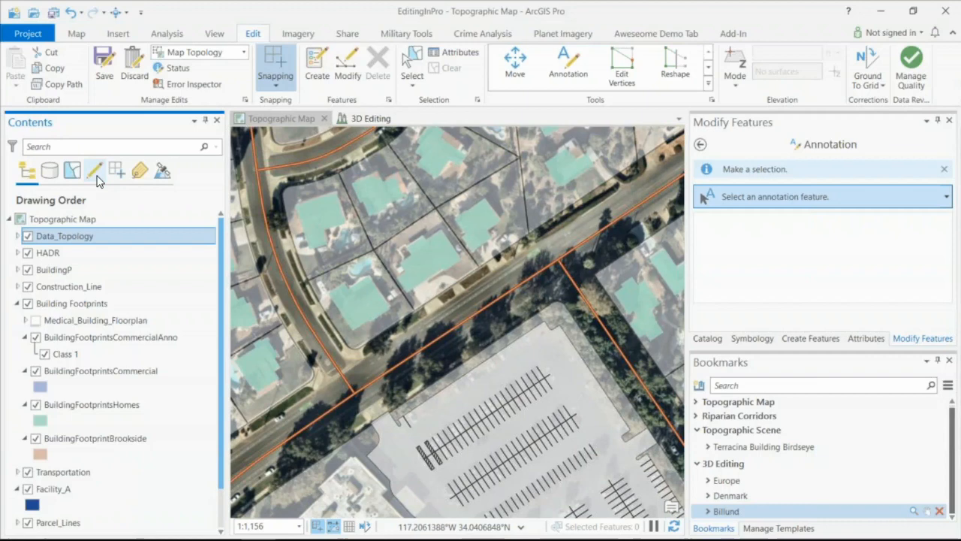
# - In the Editing options, toggle "Stretch topology proportionately when moving a topology element" off and back on, and accept the options
pyautogui.click(244, 98)
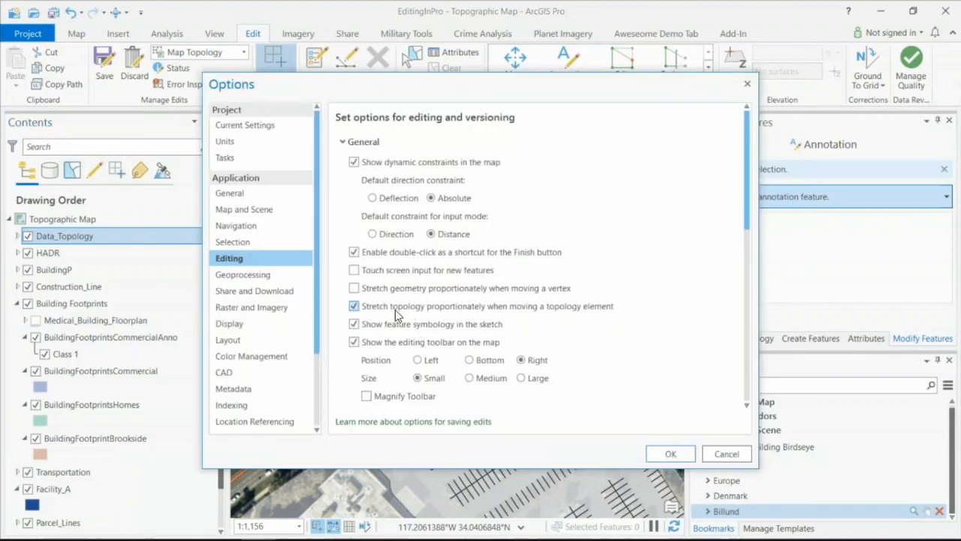
pyautogui.click(356, 309)
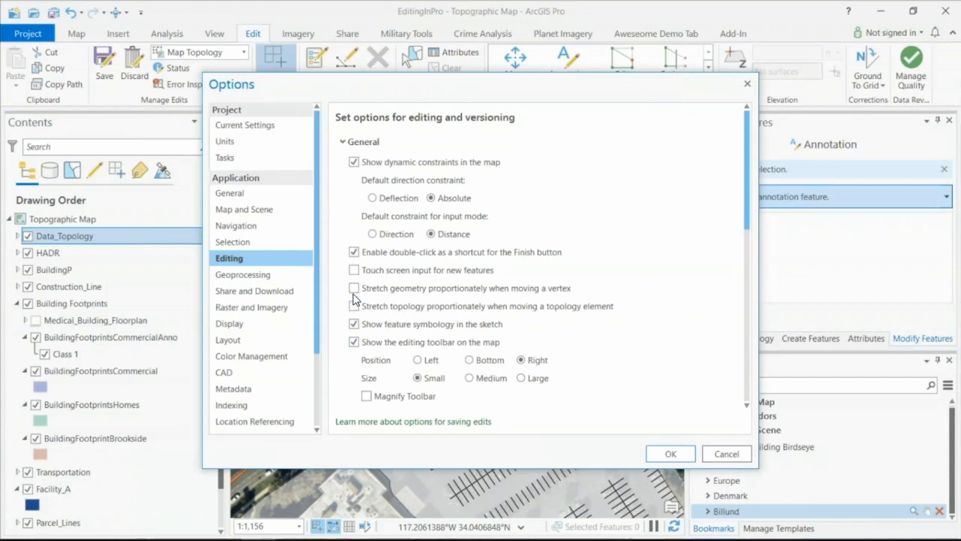
pyautogui.click(355, 306)
pyautogui.click(664, 455)
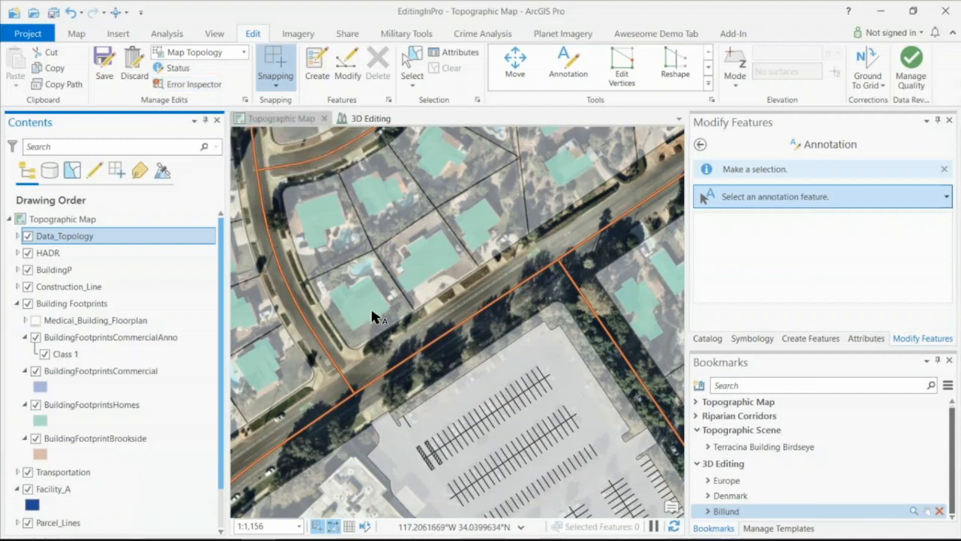
# - Open the Error Inspector for Data_Topology, examine its rule filter and list the errors beyond the visible map extent
pyautogui.click(193, 85)
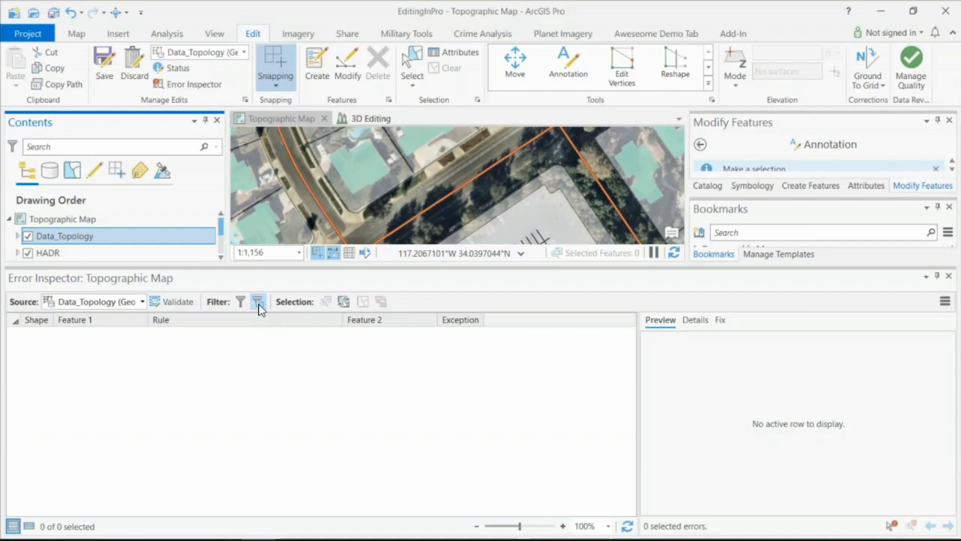
pyautogui.click(259, 305)
pyautogui.click(239, 303)
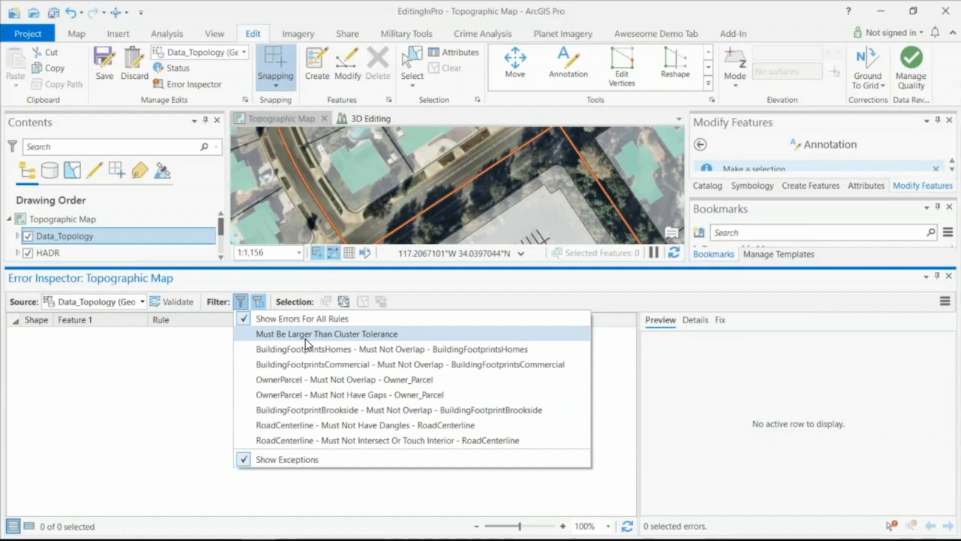
pyautogui.click(190, 412)
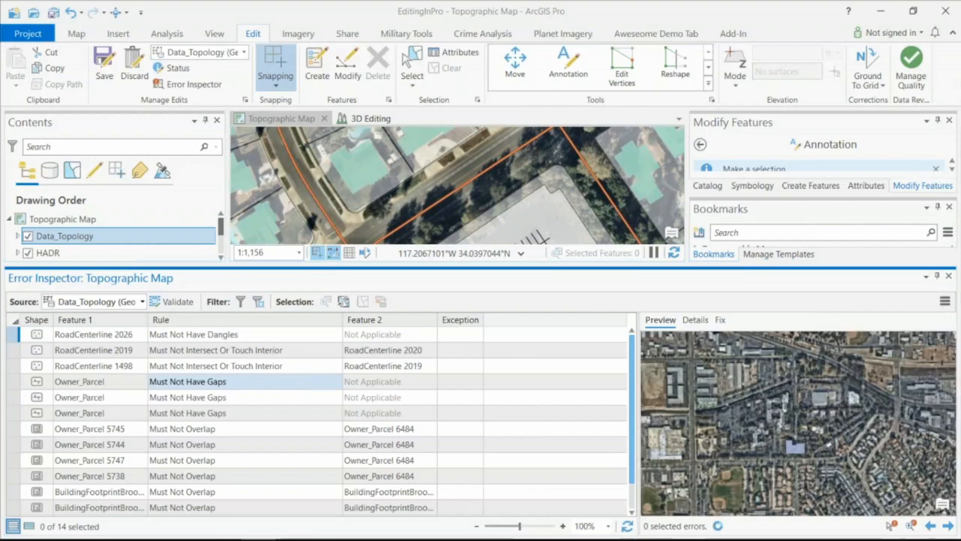
# - Toggle the Error Inspector's visible-extent filter on and off again, and close the Error Inspector
pyautogui.click(257, 302)
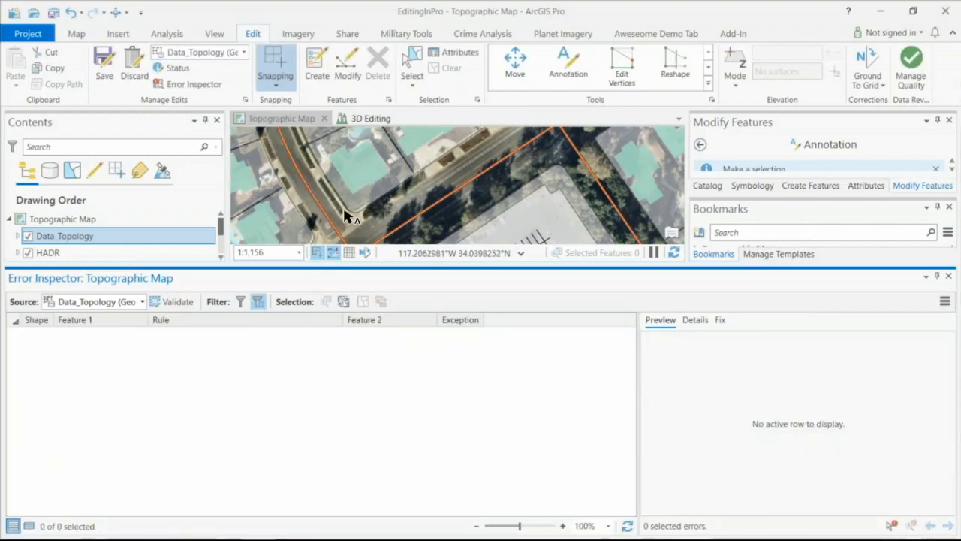
pyautogui.click(259, 302)
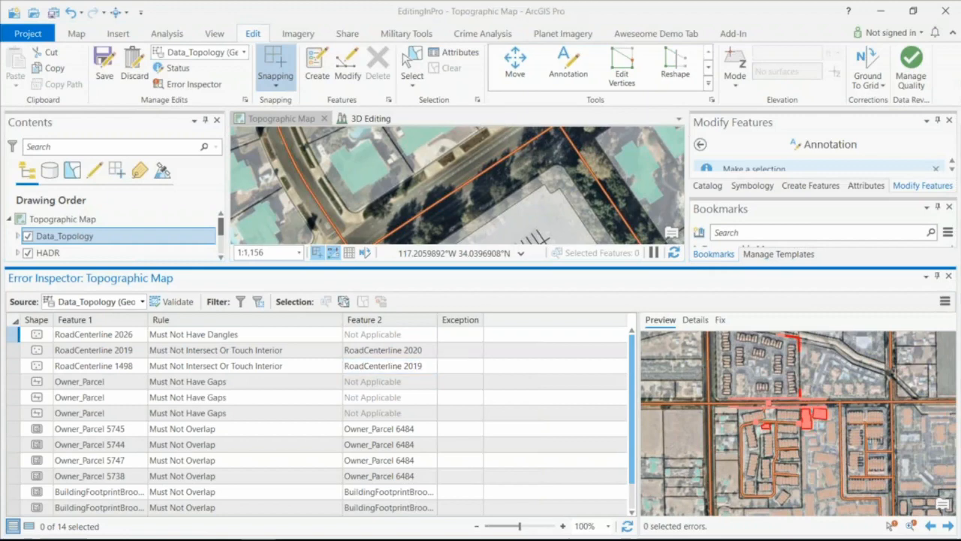
pyautogui.click(708, 67)
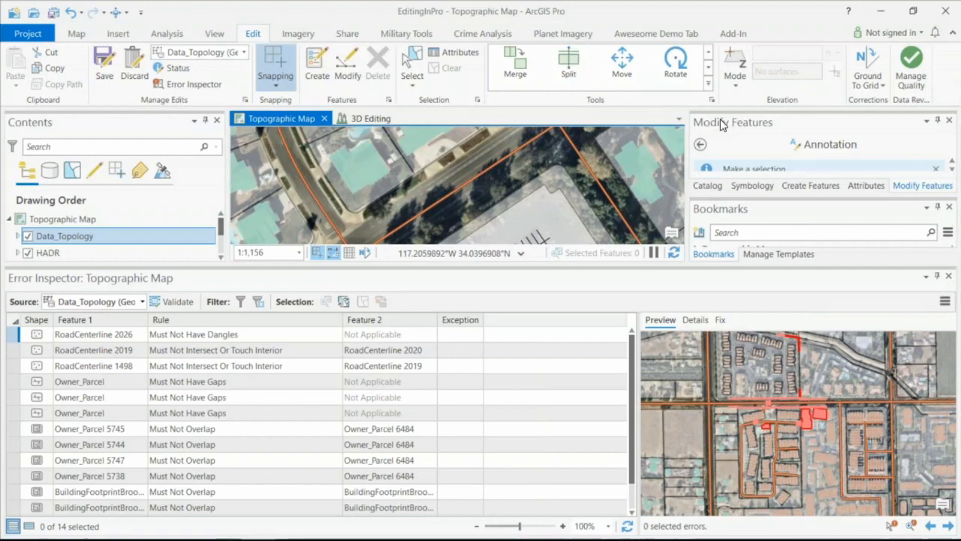
pyautogui.click(948, 276)
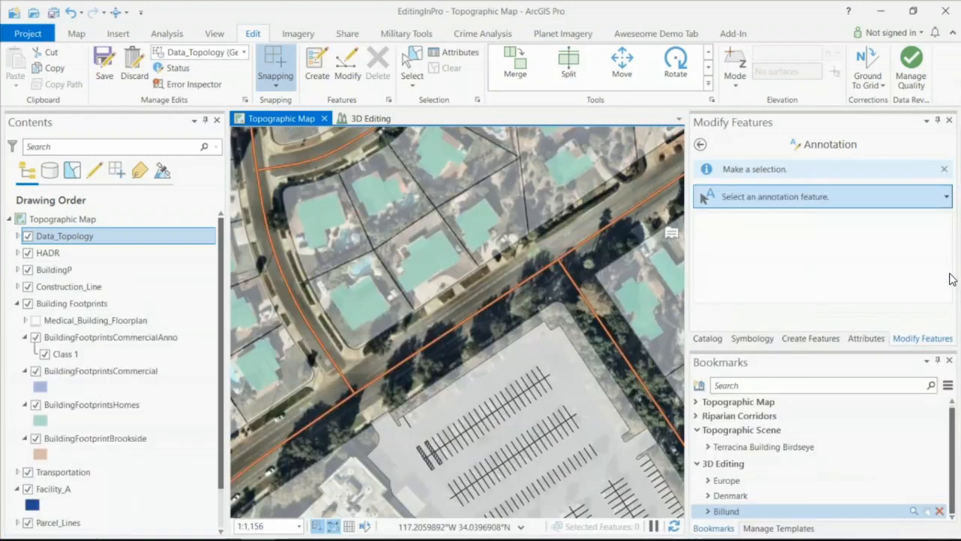